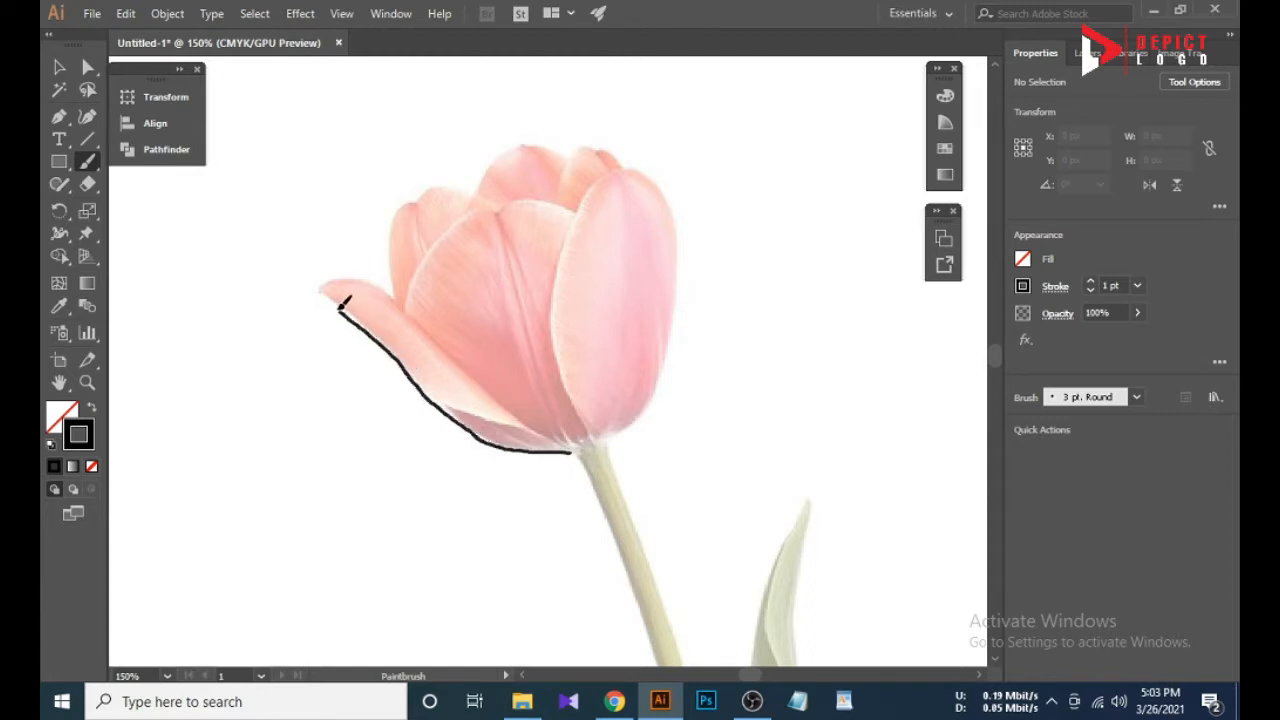
# Undo the first brush stroke and trace the tulip bloom's complete outer silhouette with the Paintbrush.
pyautogui.hotkey('ctrl', 'z')
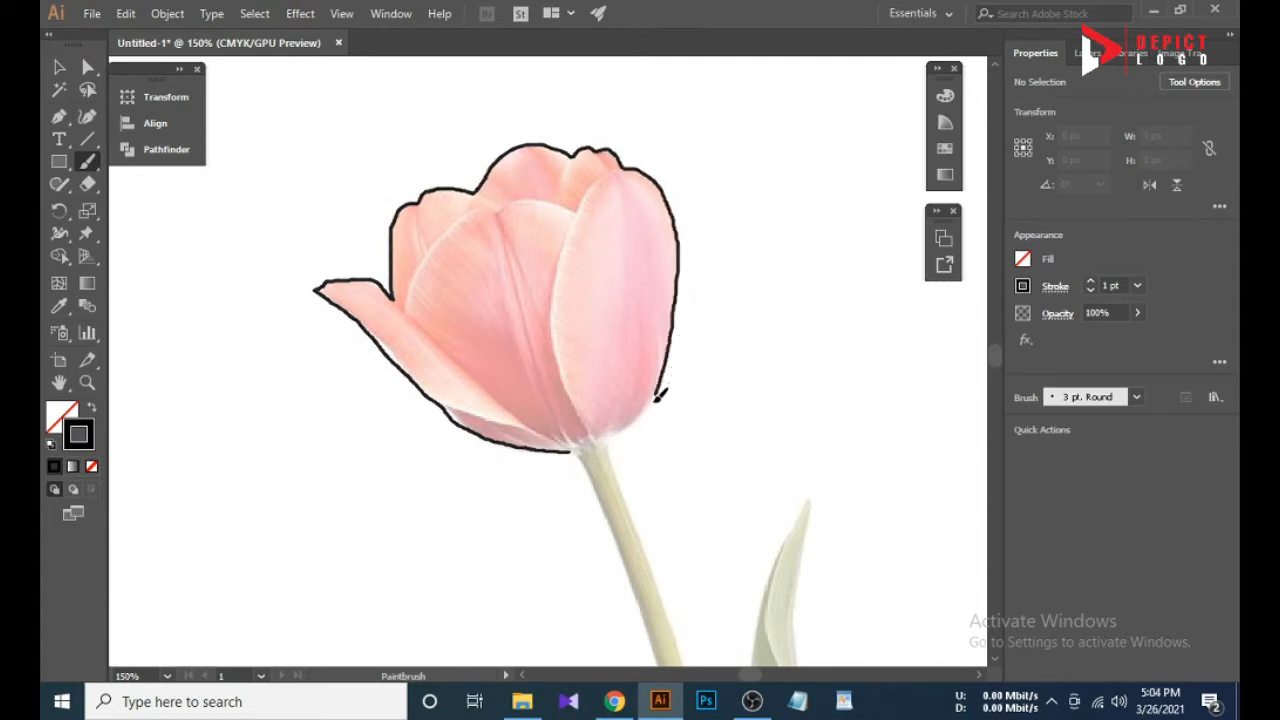
pyautogui.moveTo(563, 459); pyautogui.dragTo(540, 429)
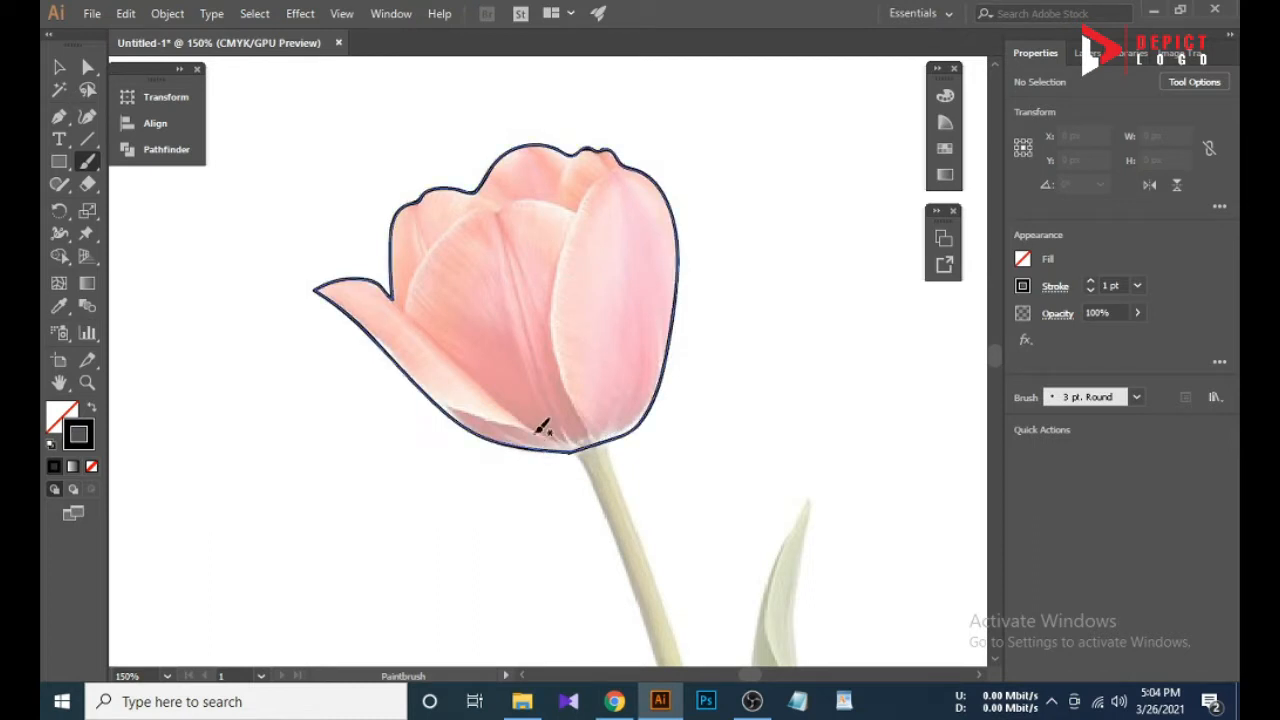
# Trace the inner petal edges, the two centre fold lines and the small upper petal divisions of the bloom.
pyautogui.scroll(-1, 400, 270)
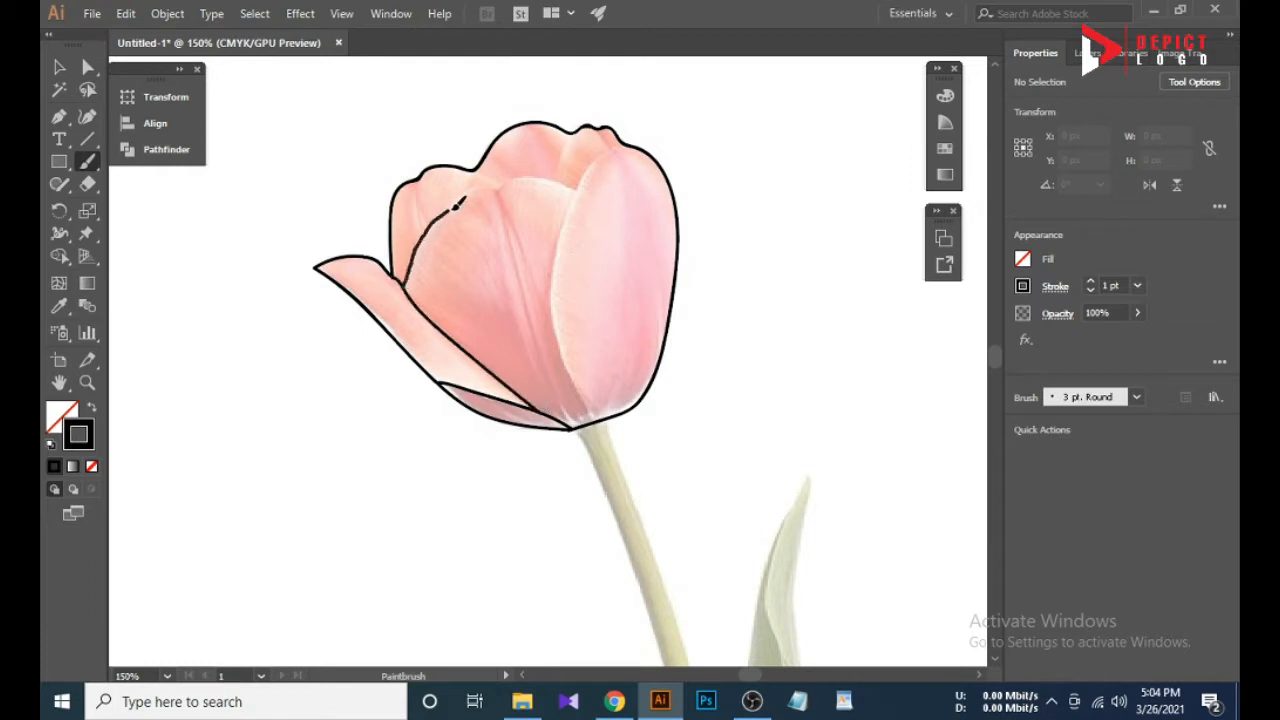
pyautogui.moveTo(586, 186); pyautogui.dragTo(589, 184)
pyautogui.scroll(-1, 640, 118)
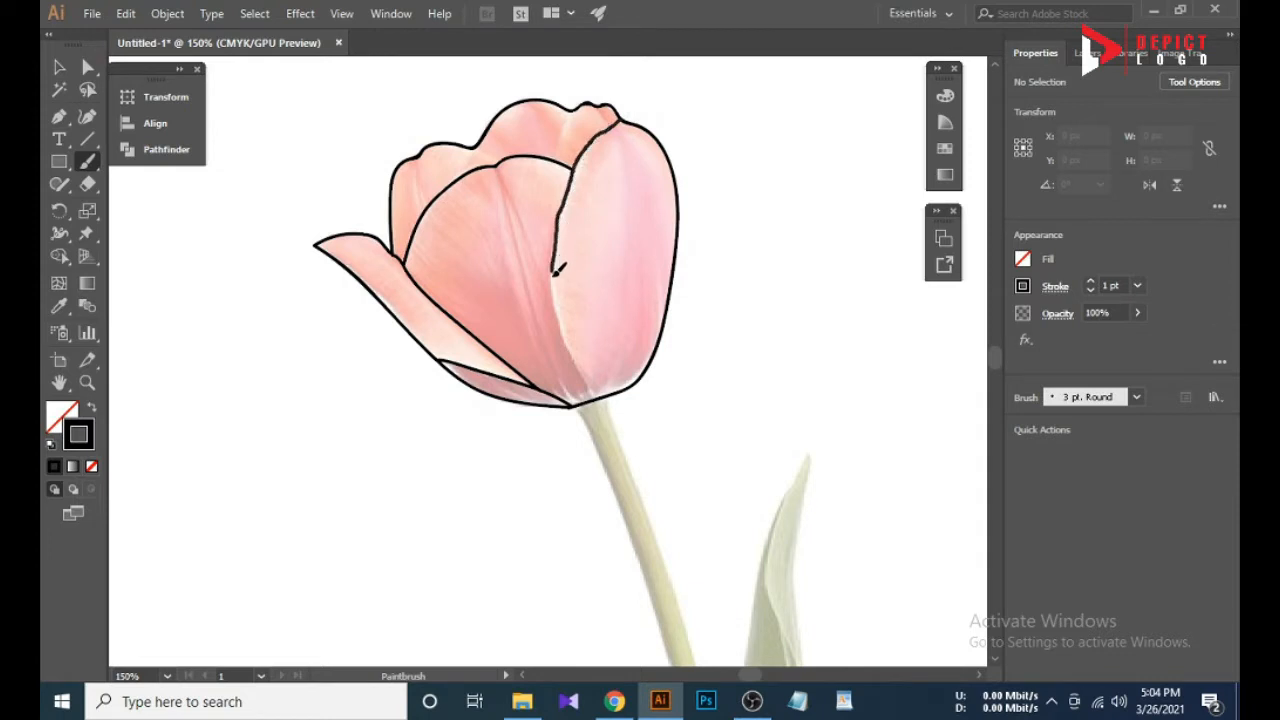
pyautogui.moveTo(596, 388)
pyautogui.mouseDown()
pyautogui.moveTo(499, 201)
pyautogui.moveTo(573, 427)
pyautogui.moveTo(498, 190)
pyautogui.moveTo(596, 422)
pyautogui.mouseUp()
pyautogui.scroll(1, 571, 294)
pyautogui.scroll(2, 540, 397)
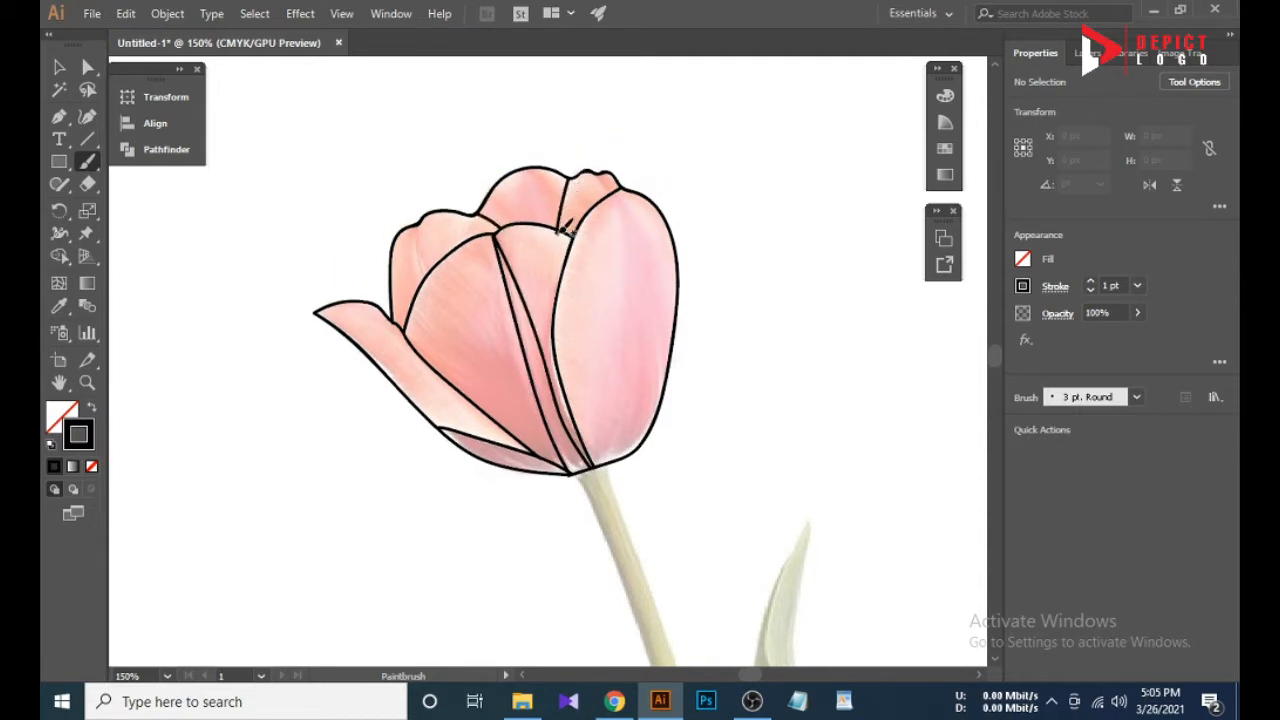
pyautogui.moveTo(604, 165); pyautogui.dragTo(570, 180)
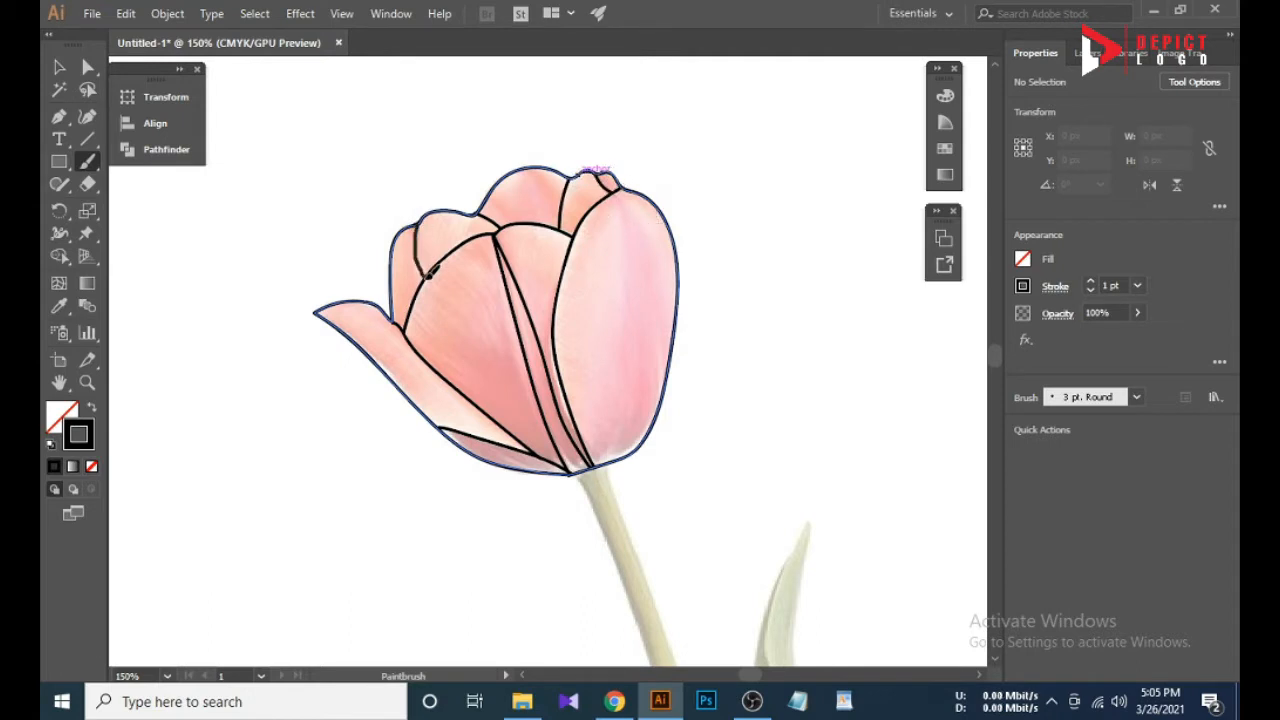
pyautogui.moveTo(427, 277); pyautogui.dragTo(428, 277)
# Trace both long edges of the stem from the base of the bloom to its cut end.
pyautogui.scroll(-3, 436, 278)
pyautogui.scroll(-6, 434, 279)
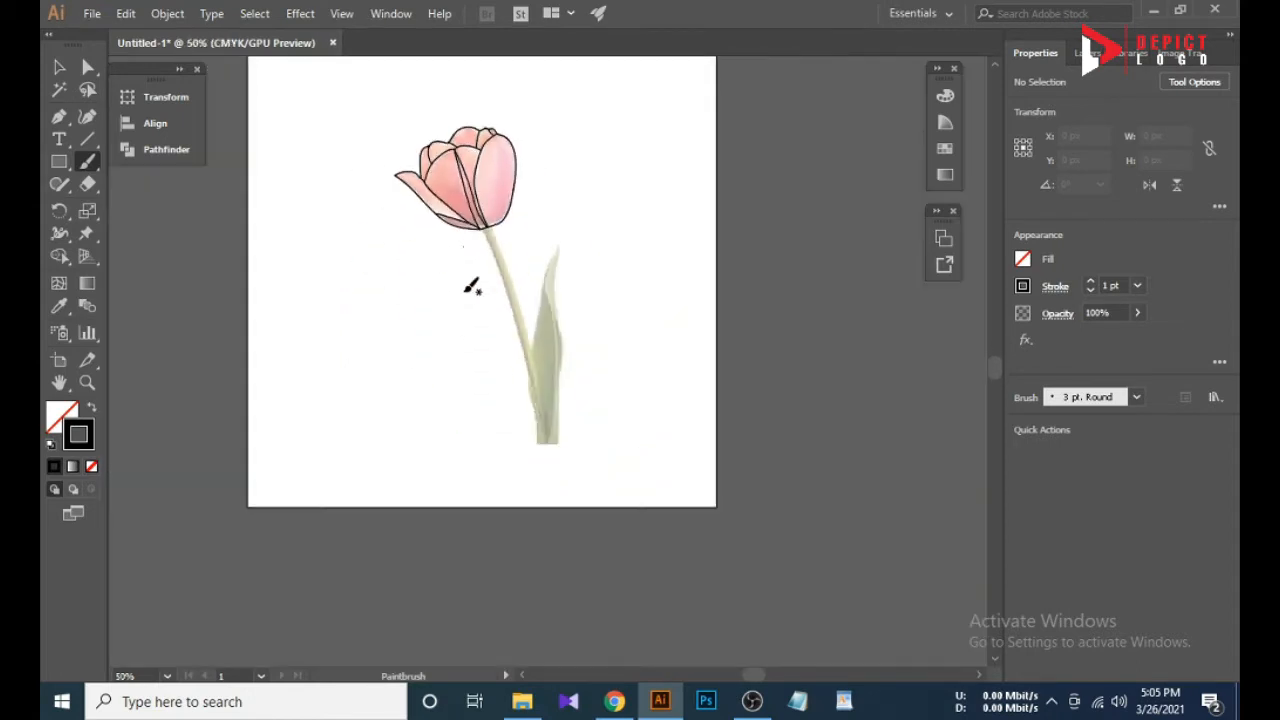
pyautogui.scroll(2, 495, 250)
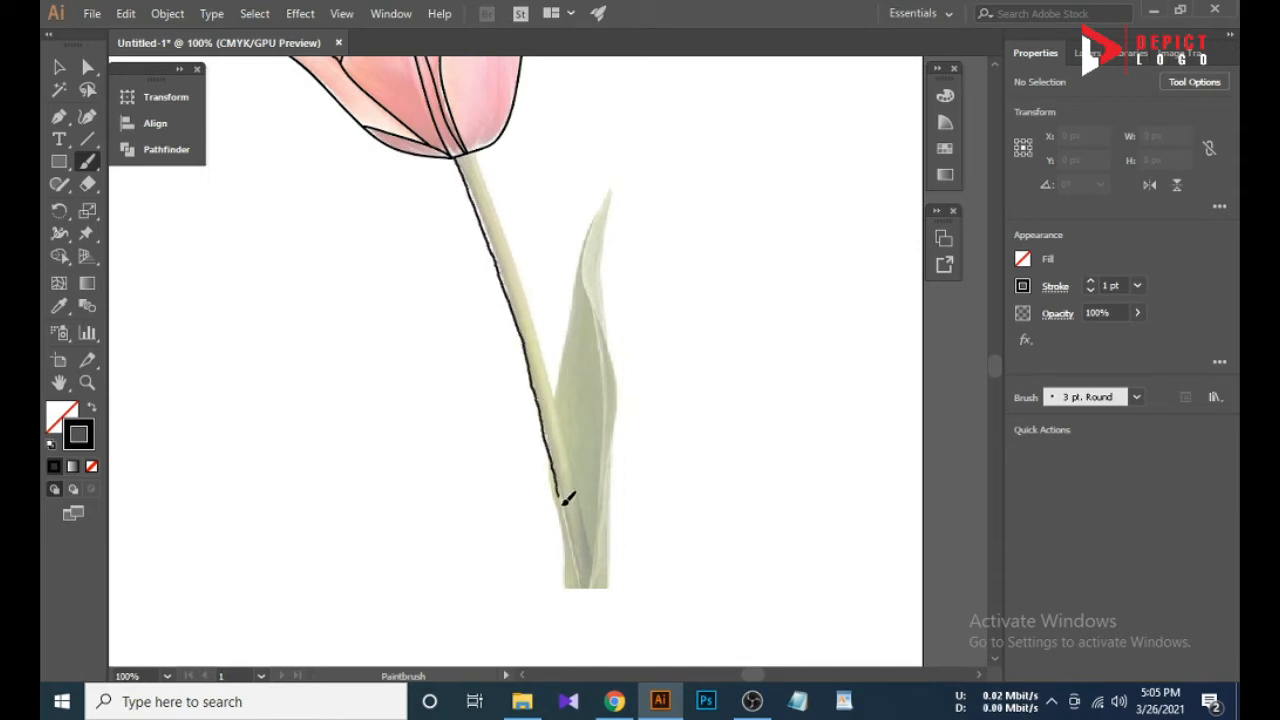
pyautogui.moveTo(590, 580); pyautogui.dragTo(590, 581)
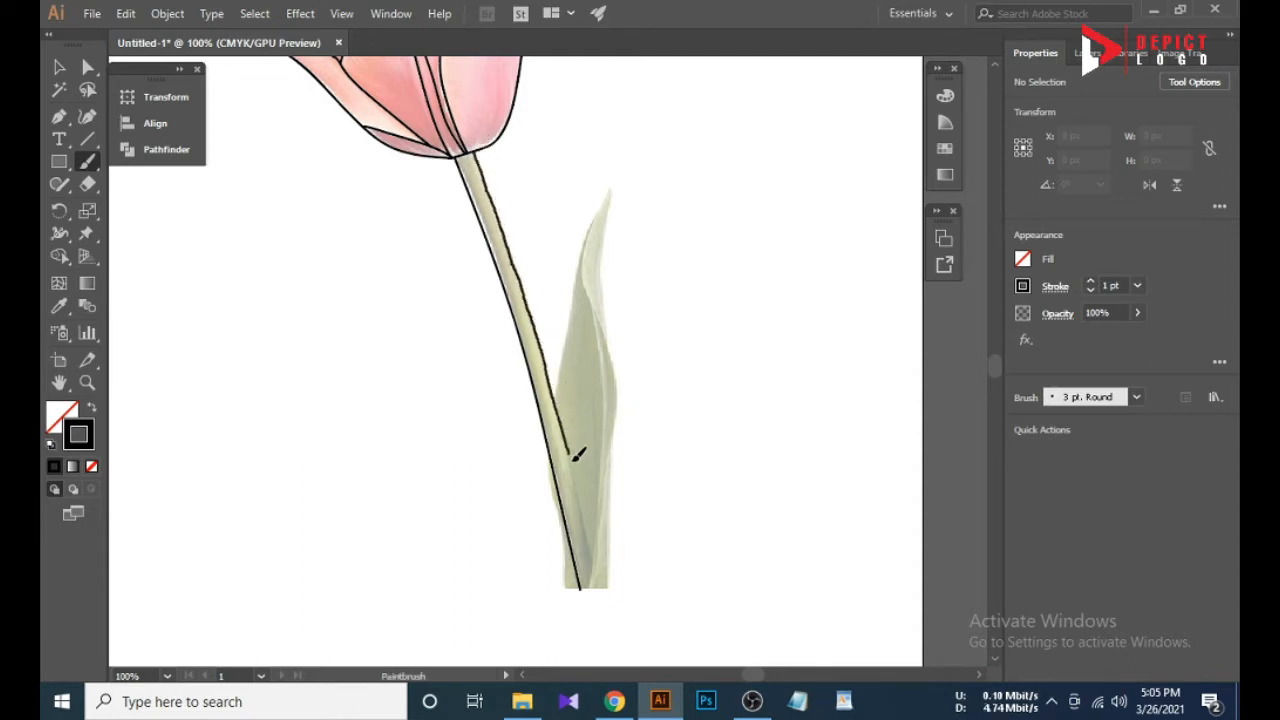
pyautogui.moveTo(594, 586); pyautogui.dragTo(596, 587)
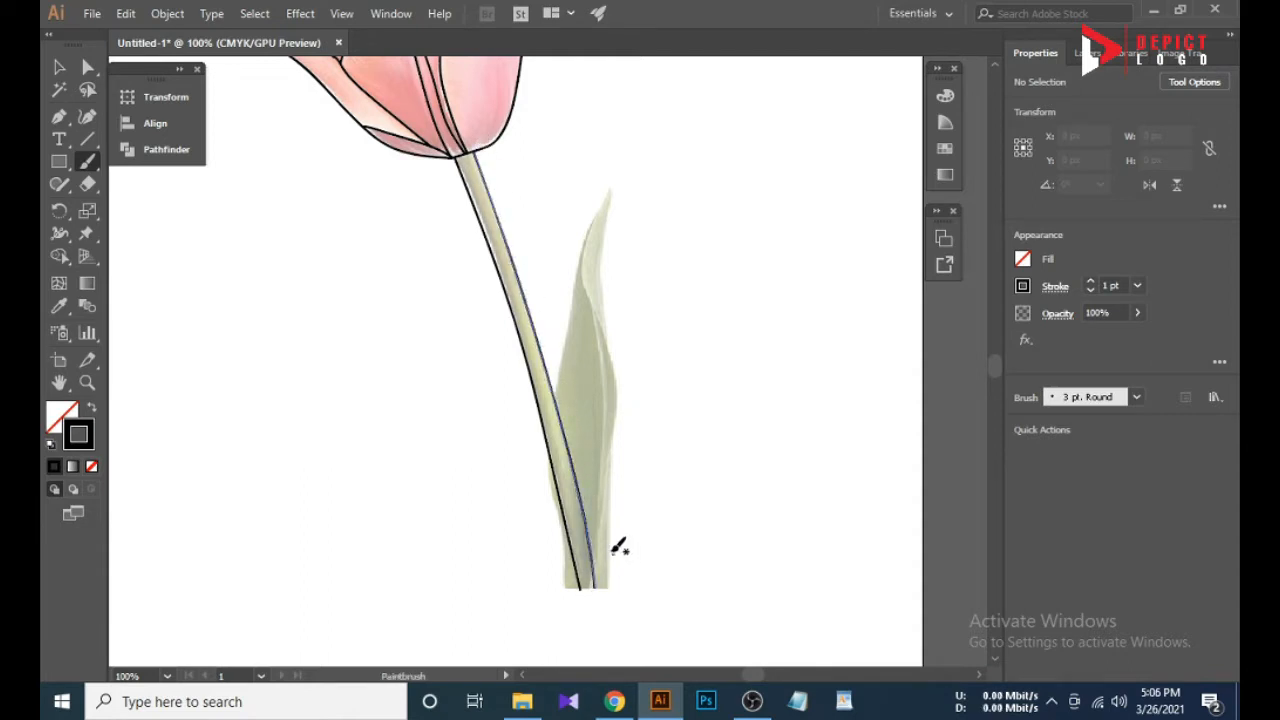
# Trace the small leaf edge beside the stem's lower end and the outline of the tall leaf.
pyautogui.scroll(-2, 619, 546)
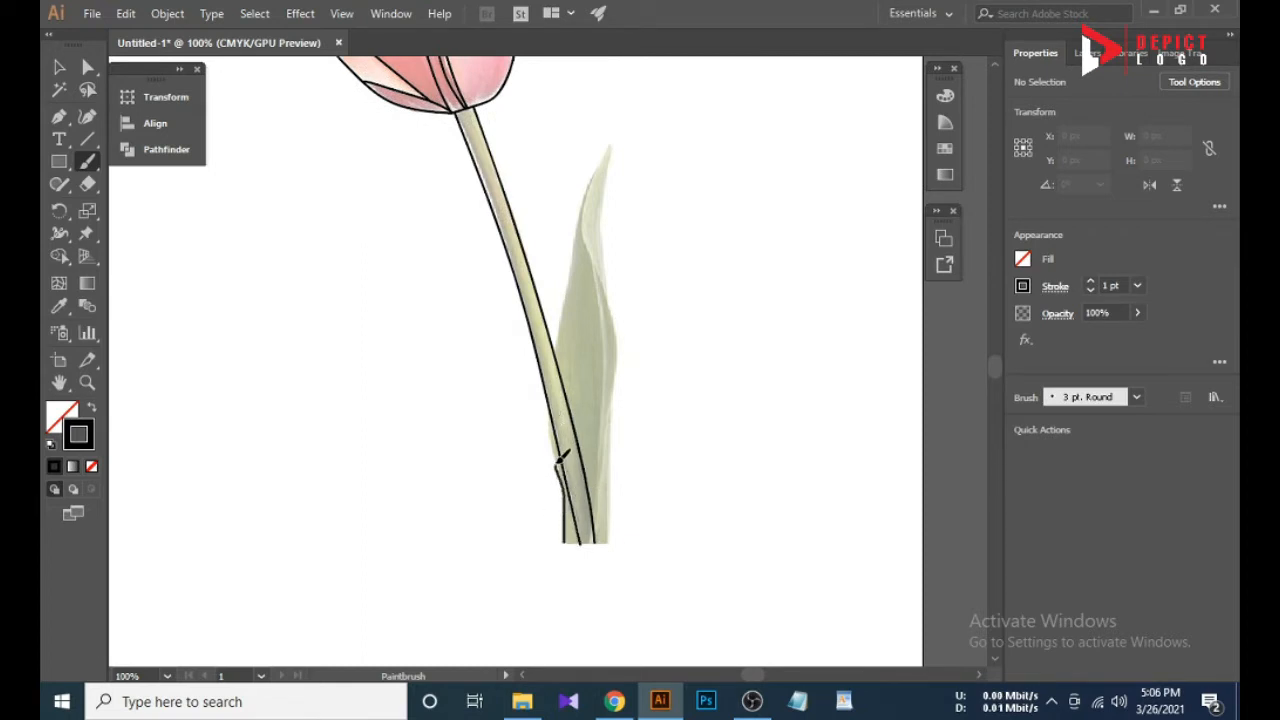
pyautogui.scroll(2, 560, 385)
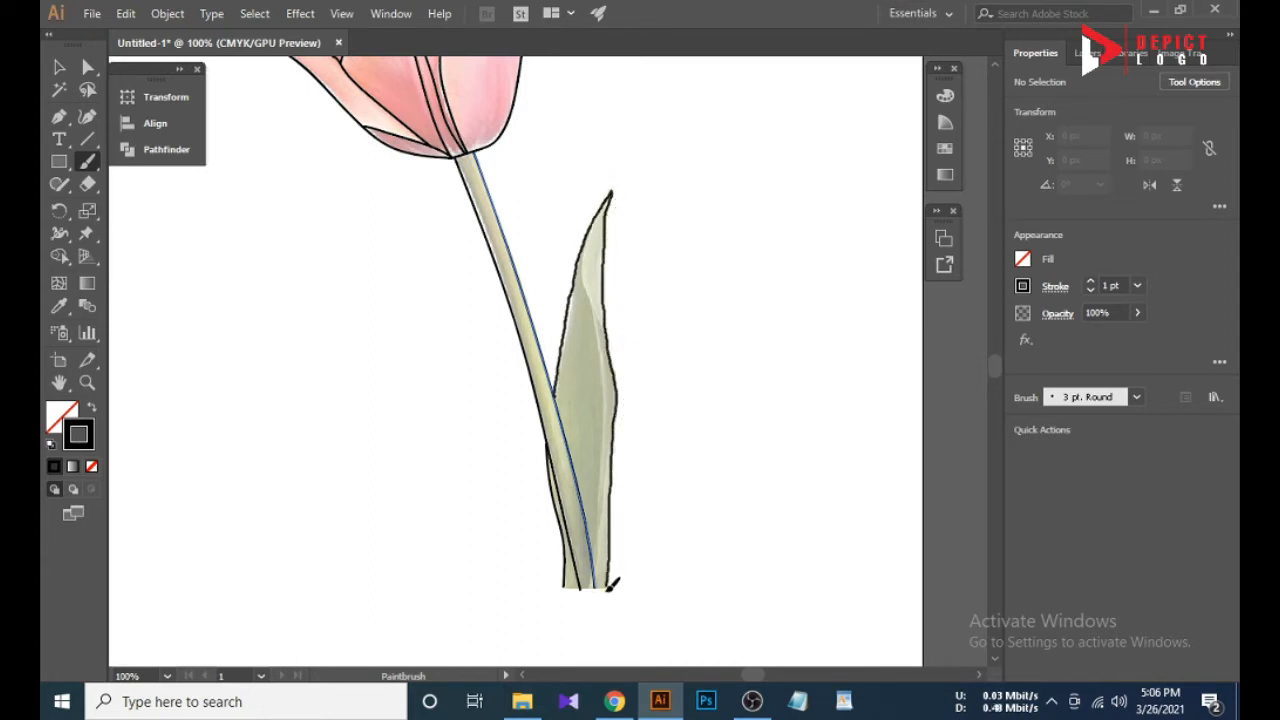
pyautogui.moveTo(613, 584); pyautogui.dragTo(616, 580)
# Trace the tall leaf's folded edge and its long inner line, undoing and redrawing the inner line once.
pyautogui.scroll(-2, 623, 540)
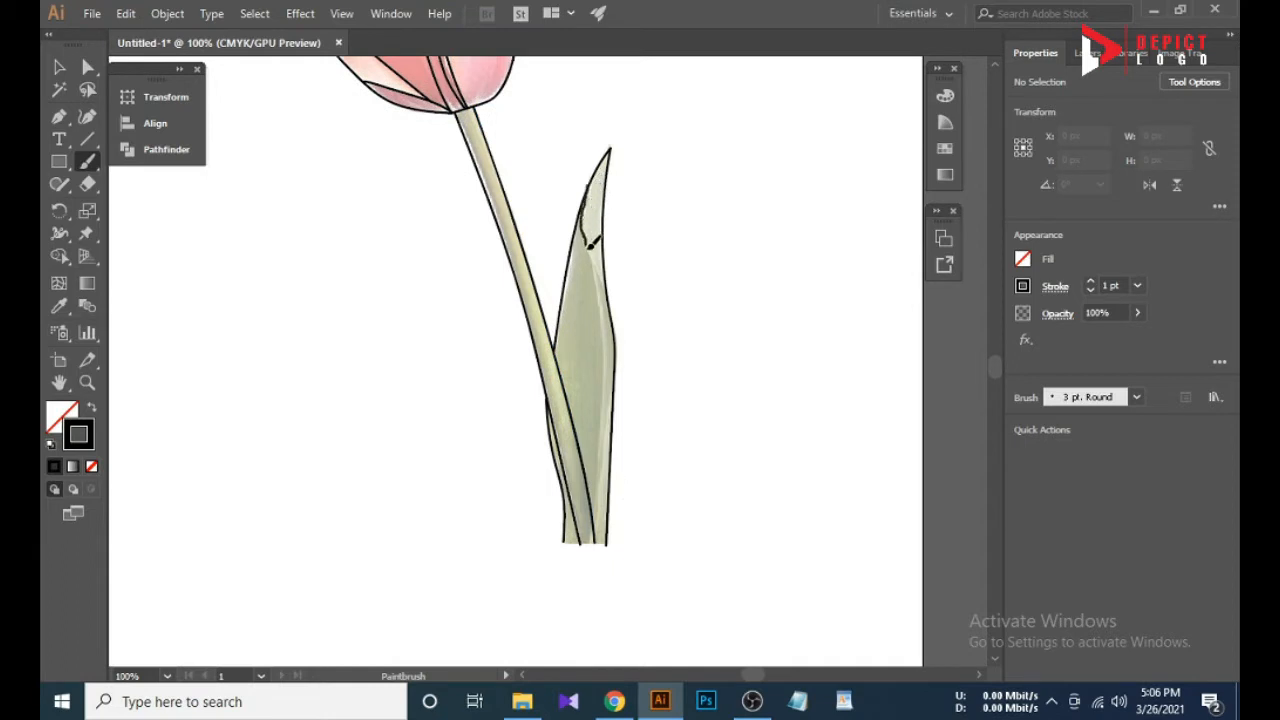
pyautogui.scroll(-3, 614, 308)
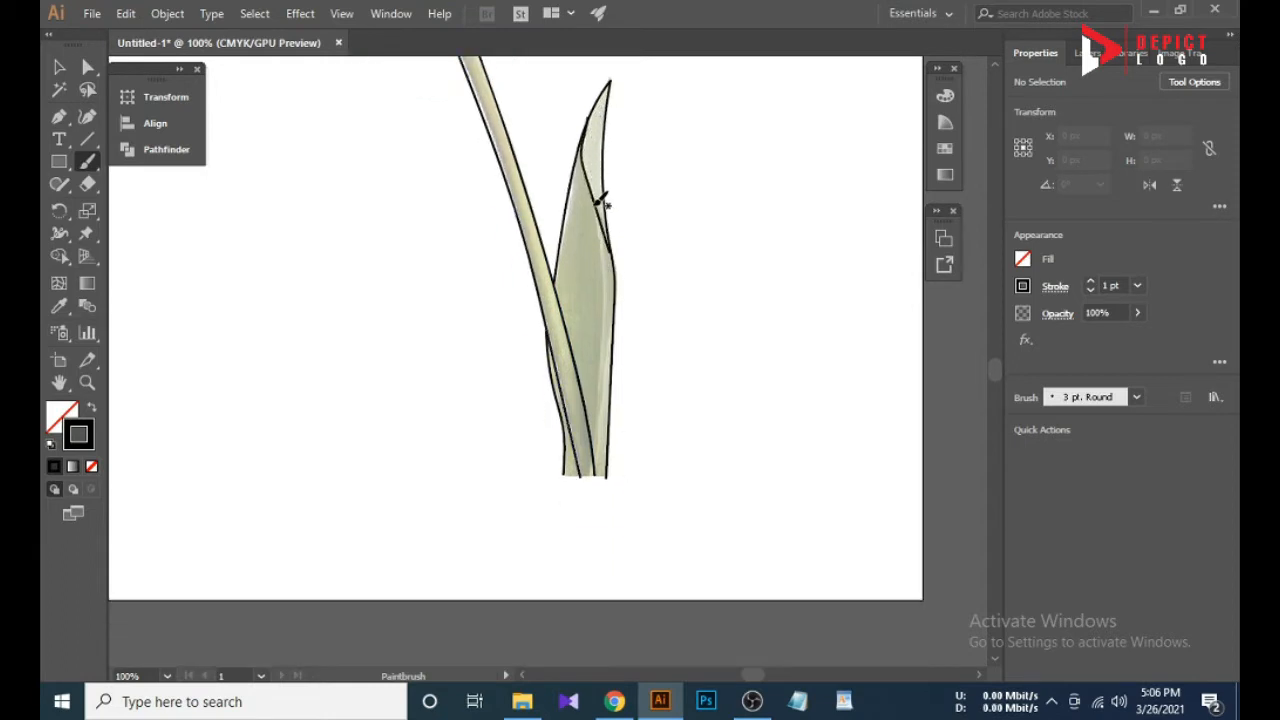
pyautogui.moveTo(598, 347); pyautogui.dragTo(592, 434)
pyautogui.hotkey('ctrl', 'z')
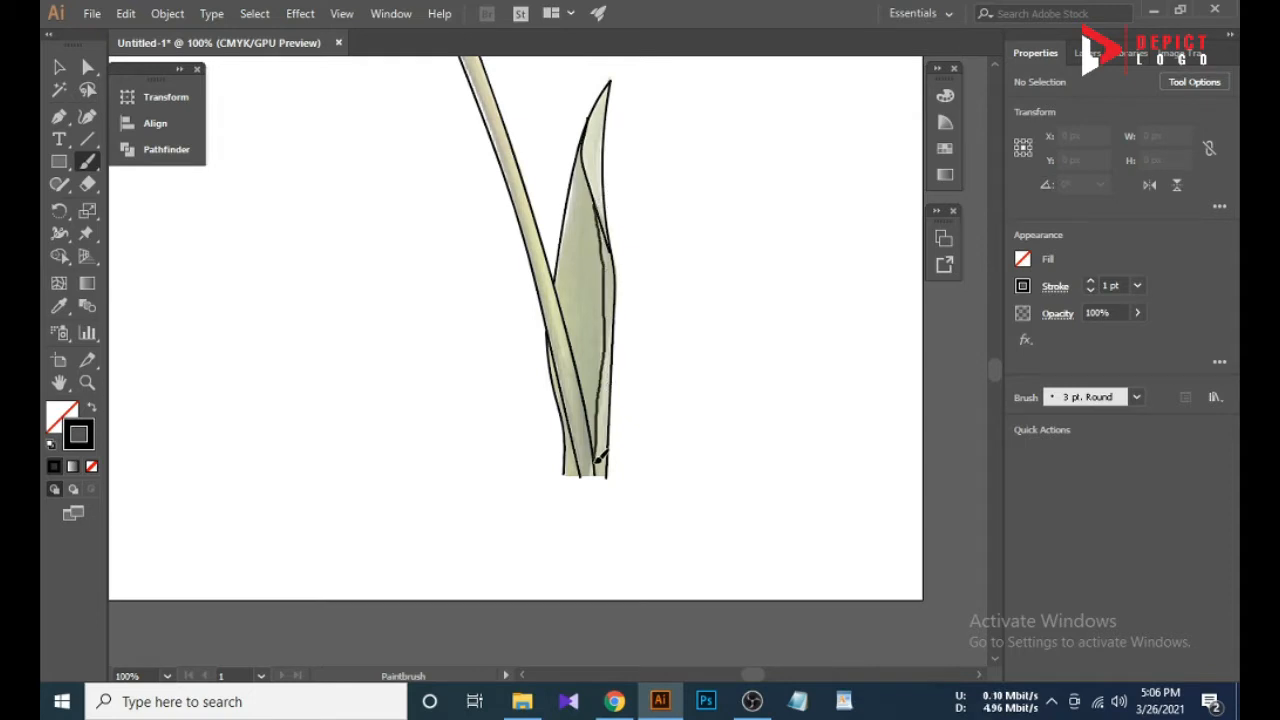
pyautogui.hotkey('ctrl', '-')
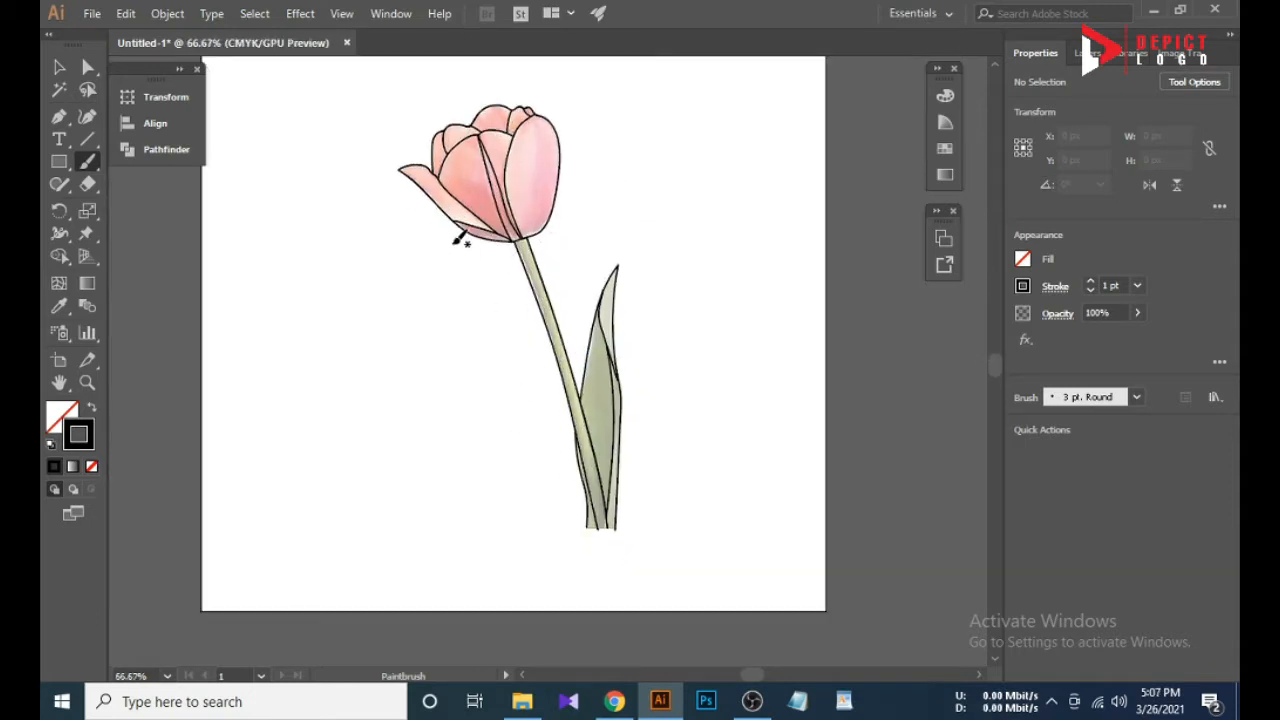
# Select all the artwork and place a copy of the tracing and reference photo beside the artboard.
pyautogui.click(59, 67)
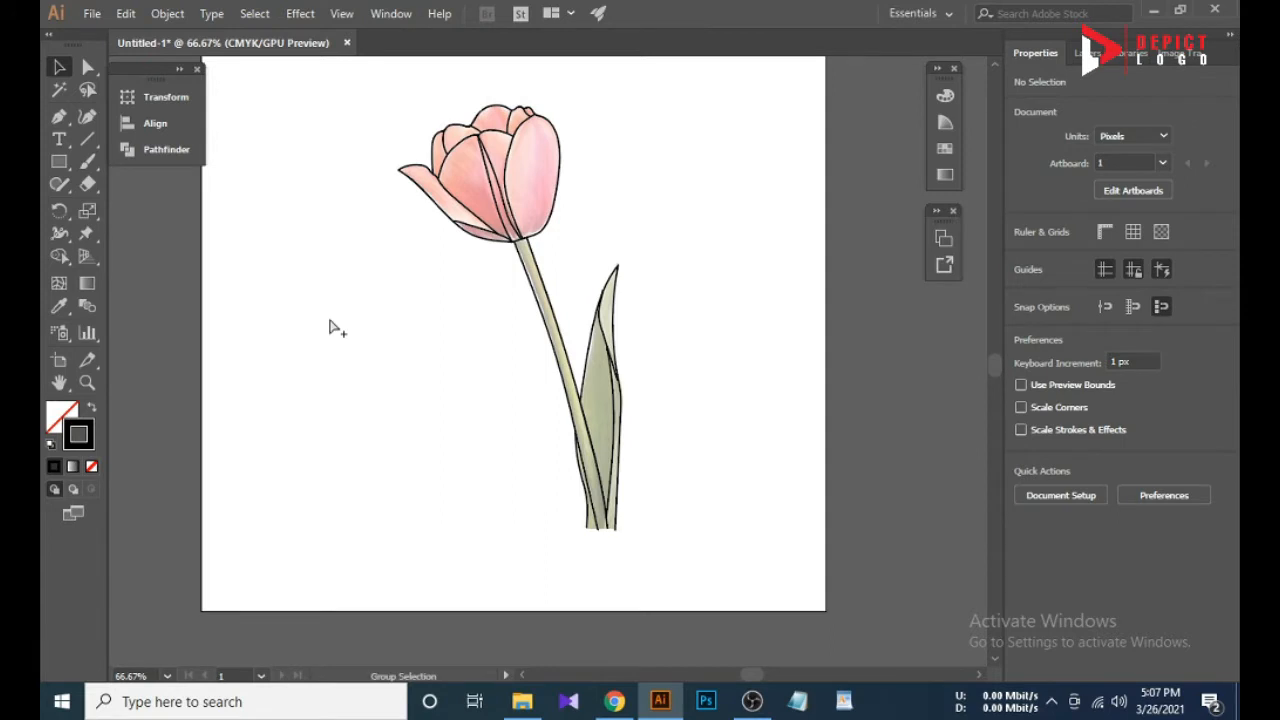
pyautogui.hotkey('ctrl', 'a')
pyautogui.hotkey('ctrl', '-')
pyautogui.click(312, 313)
pyautogui.hotkey('ctrl', 'a')
pyautogui.moveTo(471, 397); pyautogui.dragTo(834, 421)
# Delete the reference photo from the artboard, keeping only the traced line art there.
pyautogui.click(467, 363)
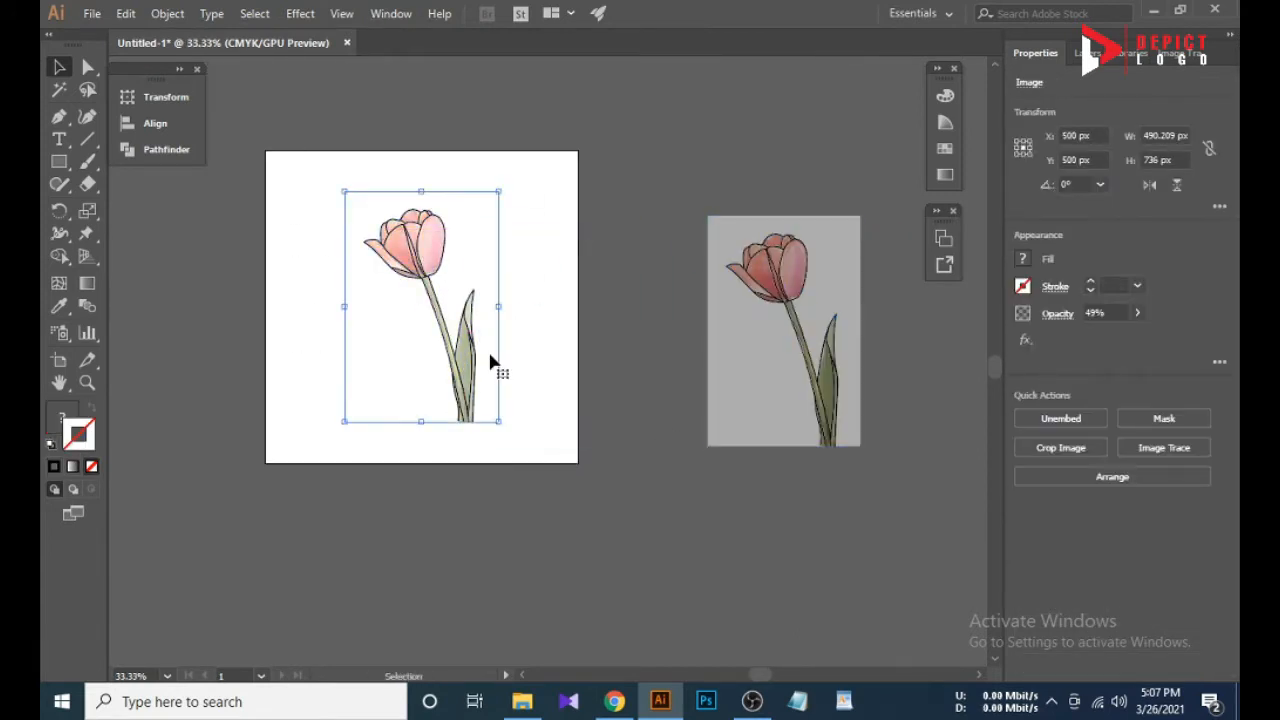
pyautogui.press('Delete')
pyautogui.hotkey('ctrl', '+')
# Set the stroke weight of the traced line art to 0.07 pt.
pyautogui.hotkey('ctrl', 'a')
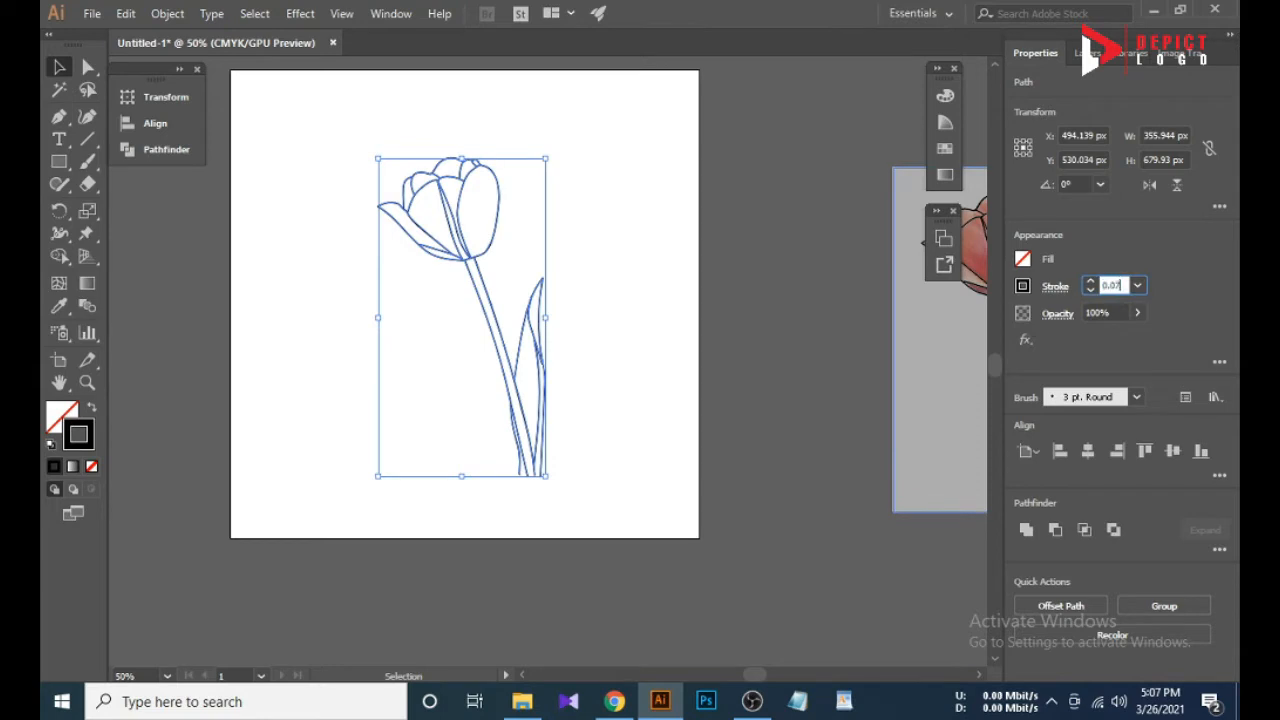
pyautogui.press('Return')
pyautogui.click(53, 67)
# Try to scale down the whole tulip line art on the artboard, and undo the scaling.
pyautogui.click(301, 239)
pyautogui.moveTo(318, 130); pyautogui.dragTo(583, 530)
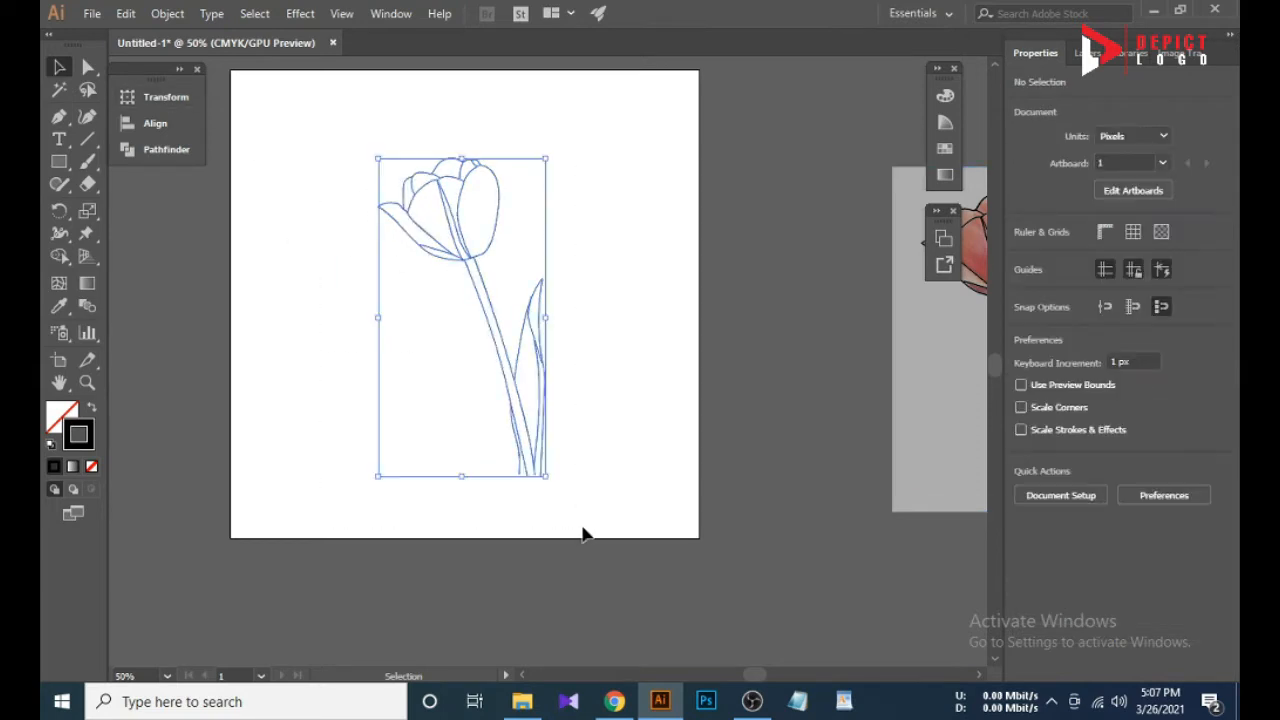
pyautogui.moveTo(545, 475); pyautogui.dragTo(500, 382)
pyautogui.click(553, 457)
pyautogui.hotkey('ctrl', 'z')
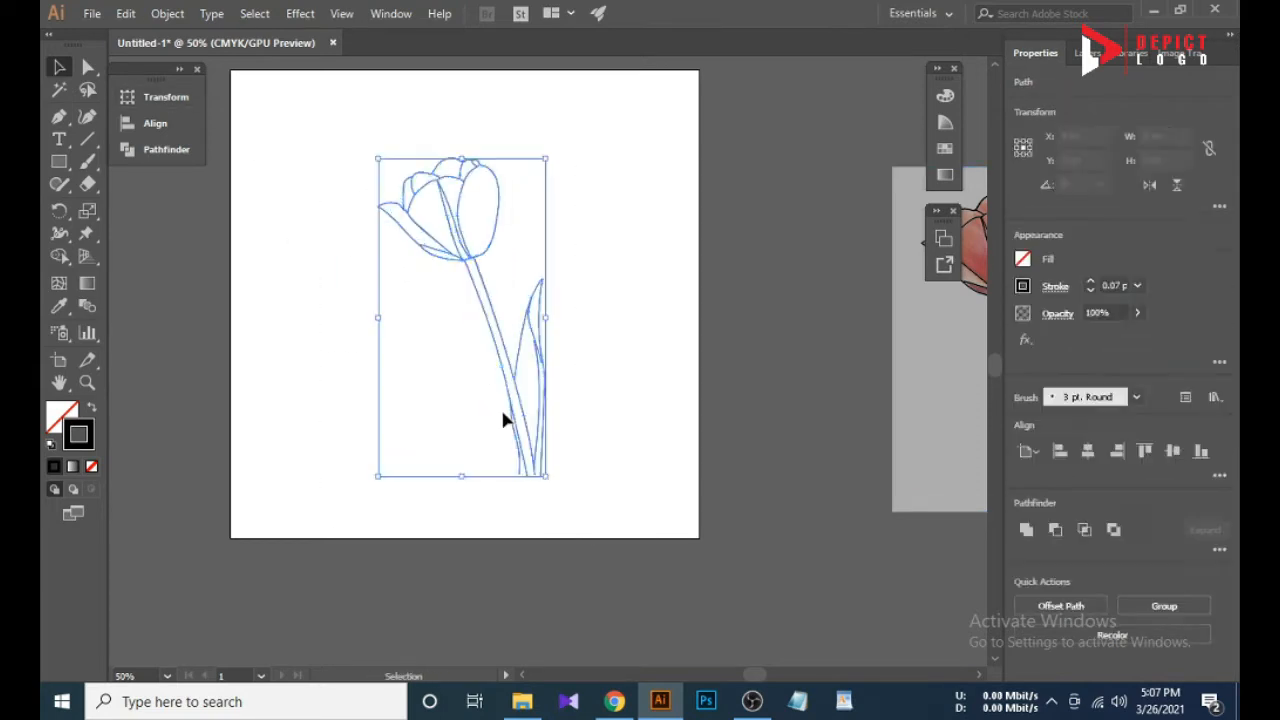
pyautogui.moveTo(306, 109); pyautogui.dragTo(549, 479)
pyautogui.click(550, 486)
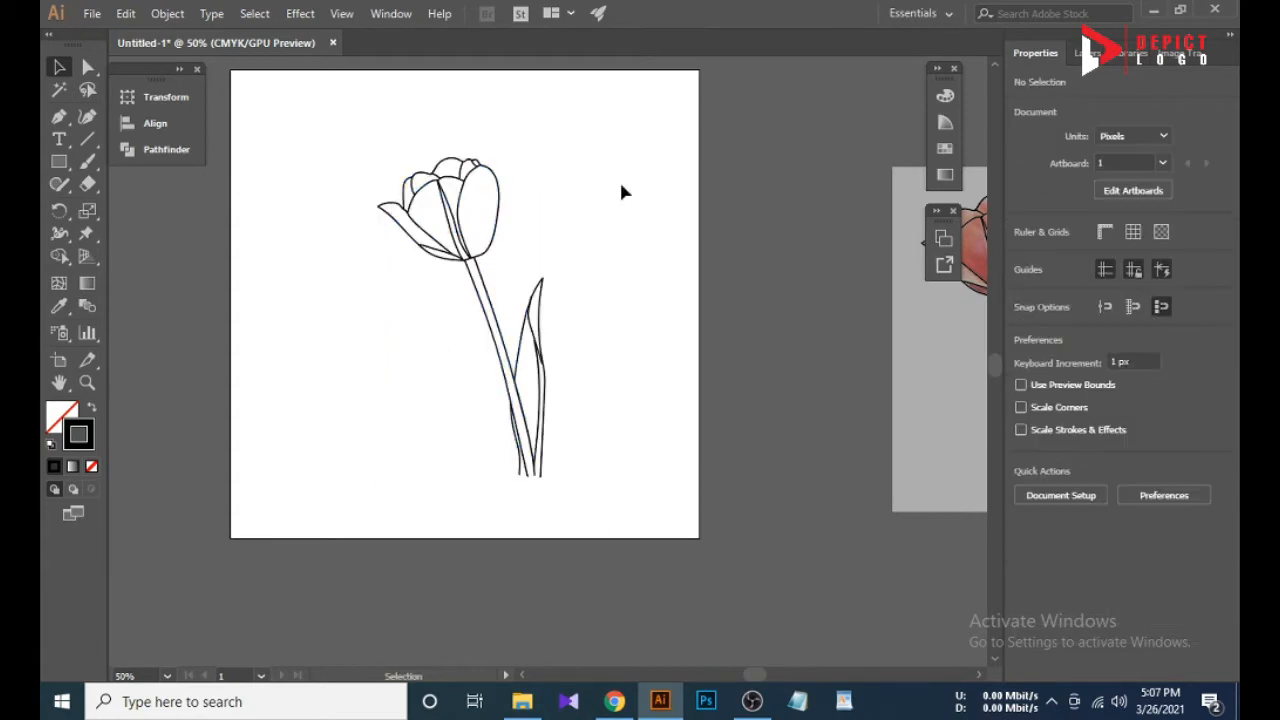
pyautogui.press('v')
pyautogui.moveTo(620, 191); pyautogui.dragTo(363, 517)
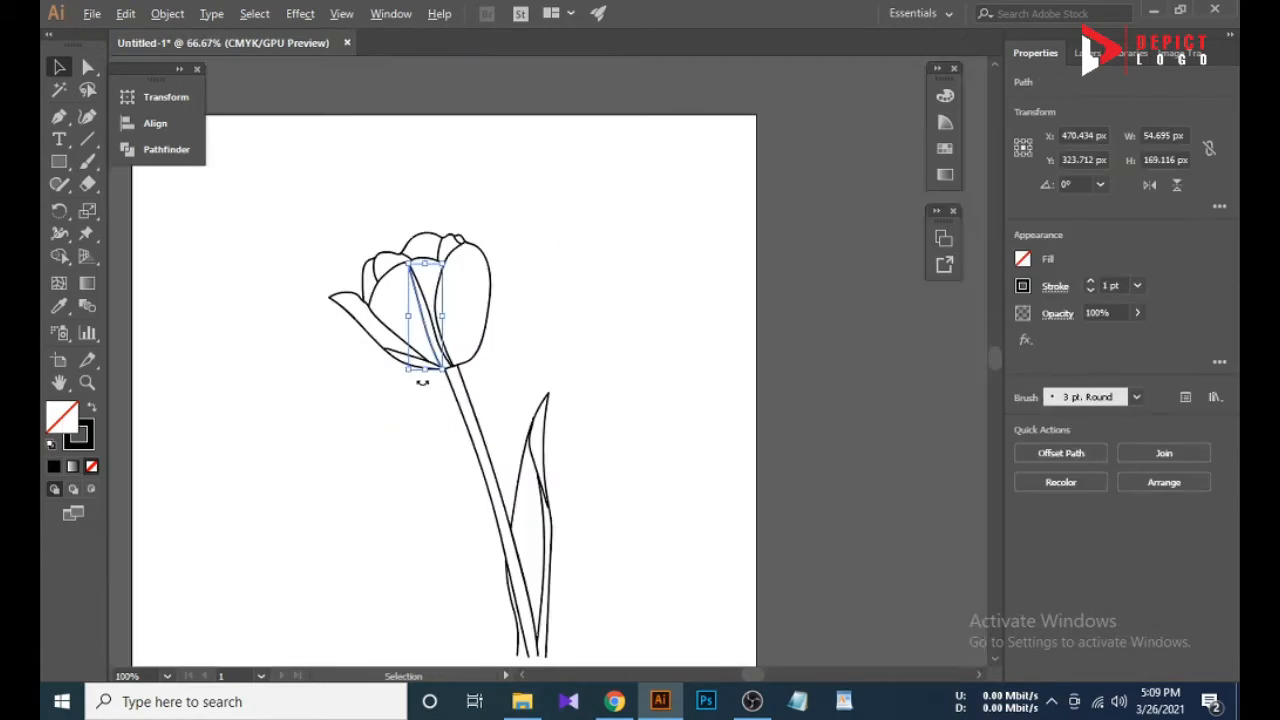
# Use Direct Selection to nudge an end anchor inside the bloom so its petal line meets the neighbouring edge.
pyautogui.scroll(3, 414, 262)
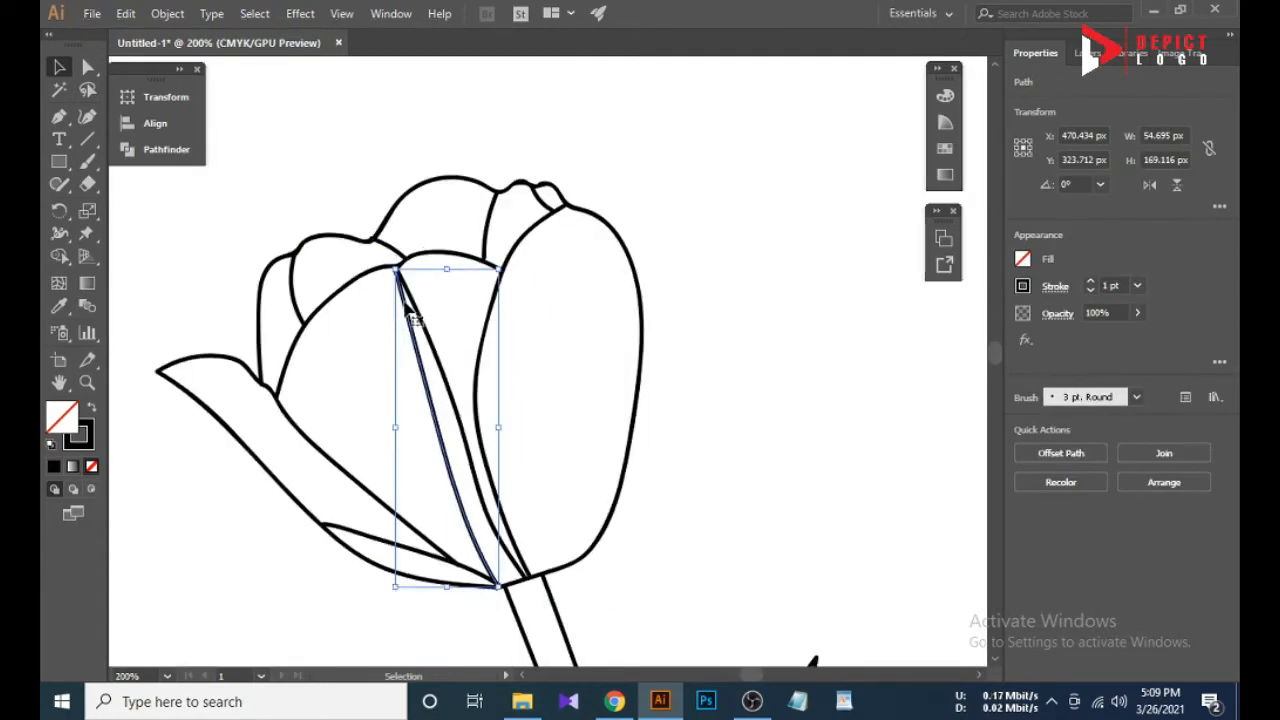
pyautogui.scroll(2, 385, 180)
pyautogui.scroll(-2, 330, 210)
pyautogui.click(88, 67)
pyautogui.click(329, 408)
pyautogui.scroll(3, 343, 258)
pyautogui.moveTo(365, 320); pyautogui.dragTo(367, 337)
pyautogui.click(385, 390)
pyautogui.scroll(-4, 384, 388)
pyautogui.scroll(4, 411, 440)
# Reposition the anchor at the next upper petal junction until its line ends cleanly on the adjoining path.
pyautogui.moveTo(516, 384); pyautogui.dragTo(569, 384)
pyautogui.click(342, 14)
pyautogui.click(385, 684)
pyautogui.moveTo(516, 422); pyautogui.dragTo(559, 384)
pyautogui.moveTo(569, 384)
pyautogui.mouseDown()
pyautogui.moveTo(514, 361)
pyautogui.moveTo(520, 383)
pyautogui.mouseUp()
pyautogui.click(487, 443)
pyautogui.scroll(-5, 478, 370)
pyautogui.scroll(3, 690, 275)
pyautogui.scroll(-4, 509, 434)
pyautogui.scroll(4, 545, 260)
pyautogui.click(385, 392)
pyautogui.scroll(-2, 380, 388)
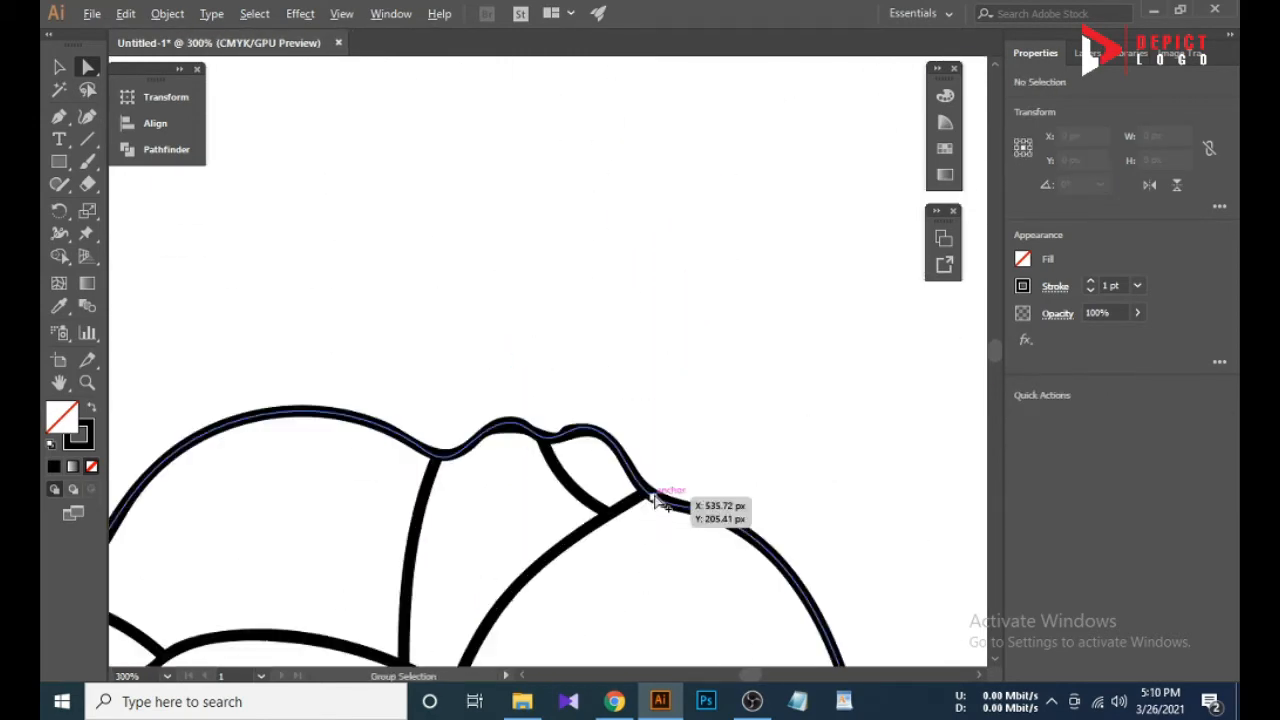
# Shift the line end near the top of the right petal onto the adjoining stroke.
pyautogui.scroll(3, 650, 490)
pyautogui.moveTo(532, 547); pyautogui.dragTo(542, 556)
pyautogui.click(389, 504)
# Adjust the end anchors of the outer left petal line and front petal edge where they meet the curled petal.
pyautogui.scroll(-5, 545, 310)
pyautogui.scroll(-2, 551, 446)
pyautogui.scroll(5, 326, 541)
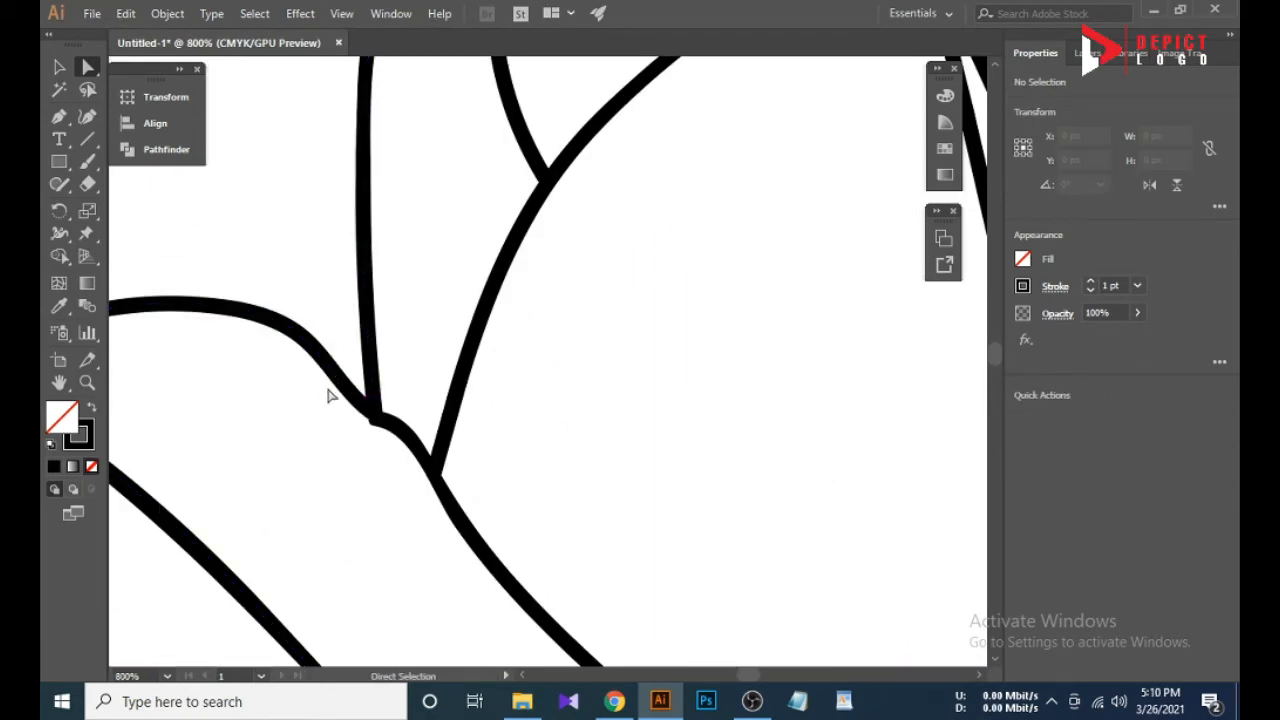
pyautogui.moveTo(377, 425); pyautogui.dragTo(372, 412)
pyautogui.click(405, 463)
pyautogui.scroll(3, 438, 470)
pyautogui.moveTo(440, 470); pyautogui.dragTo(423, 477)
# Adjust the outline at the pointed tip of the curled left petal.
pyautogui.scroll(-3, 549, 471)
pyautogui.scroll(-2, 450, 487)
pyautogui.scroll(3, 250, 420)
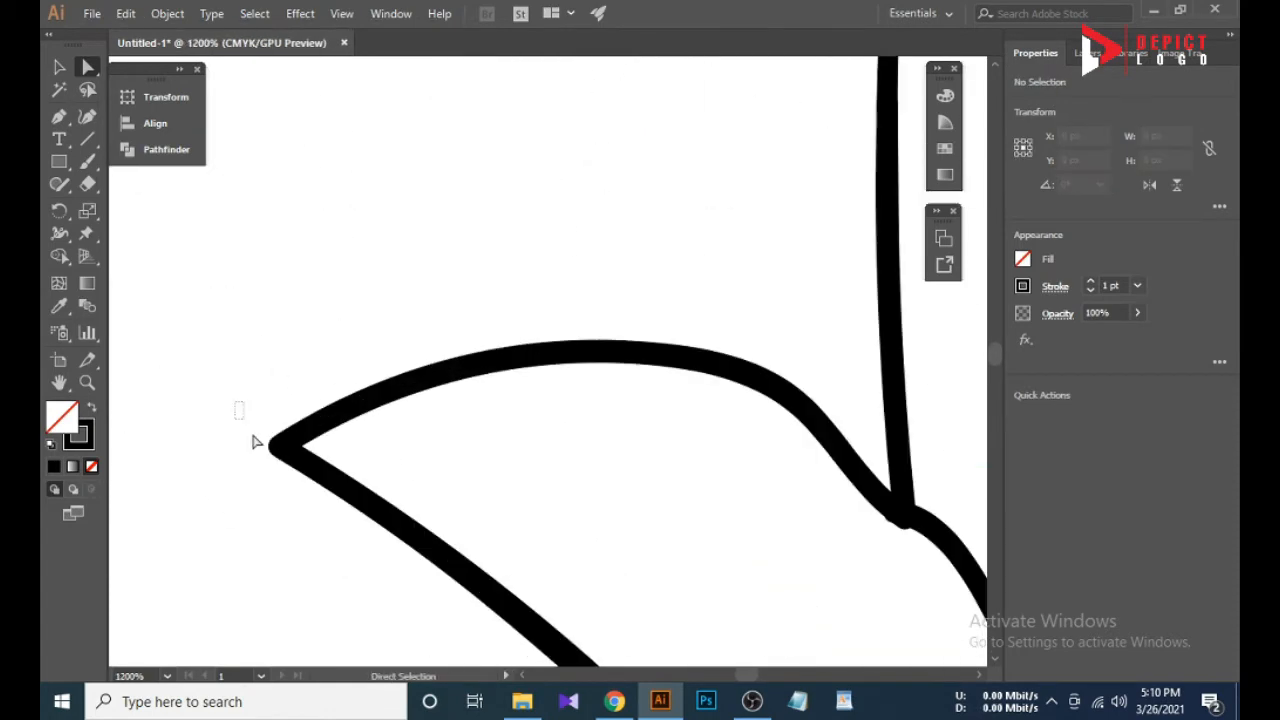
pyautogui.click(289, 447)
pyautogui.moveTo(302, 453); pyautogui.dragTo(328, 462)
pyautogui.click(327, 440)
# Move the ends of the short fold line under the curled petal onto the adjoining outline and petal edge.
pyautogui.scroll(-4, 326, 438)
pyautogui.scroll(-2, 328, 445)
pyautogui.scroll(7, 460, 580)
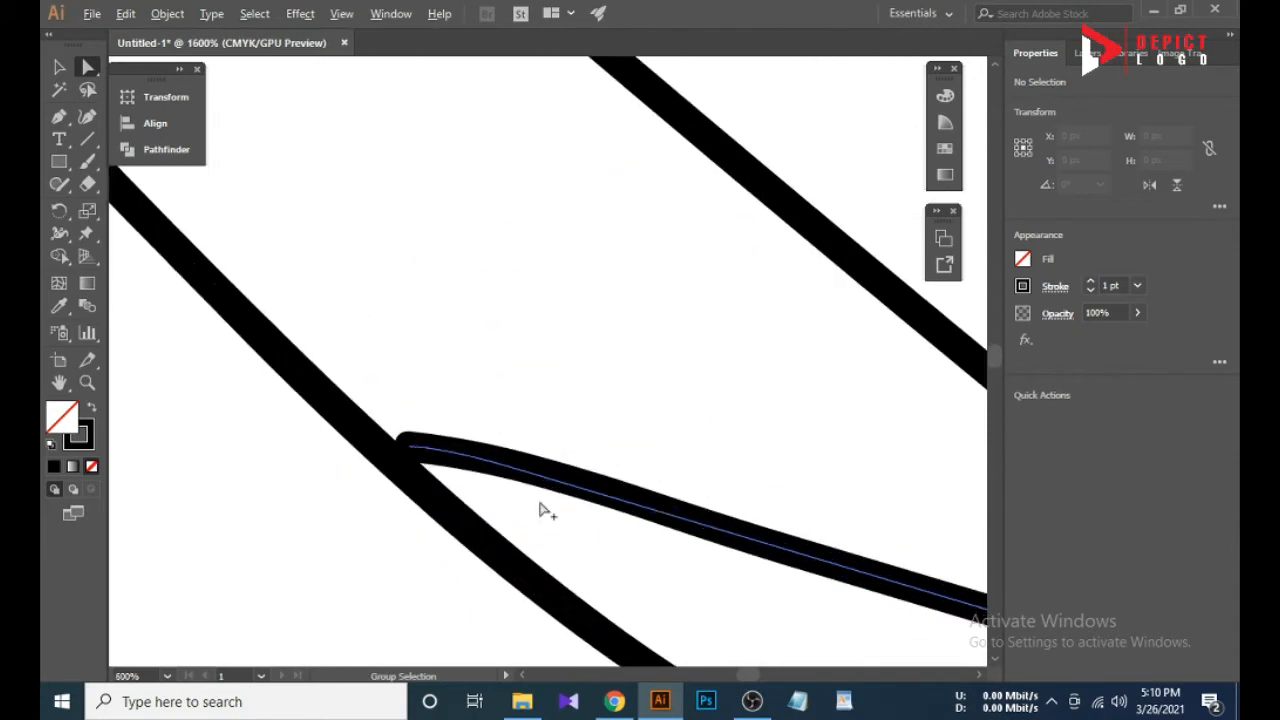
pyautogui.moveTo(409, 447); pyautogui.dragTo(387, 449)
pyautogui.scroll(-5, 309, 494)
pyautogui.scroll(5, 515, 530)
pyautogui.scroll(-1, 530, 535)
pyautogui.moveTo(554, 541); pyautogui.dragTo(546, 532)
# Move the lower end anchor of the left centre fold line to the outline junction at the bloom's base.
pyautogui.scroll(-4, 511, 440)
pyautogui.scroll(3, 660, 495)
pyautogui.scroll(3, 374, 491)
pyautogui.moveTo(436, 512); pyautogui.dragTo(475, 479)
pyautogui.click(443, 537)
pyautogui.click(453, 486)
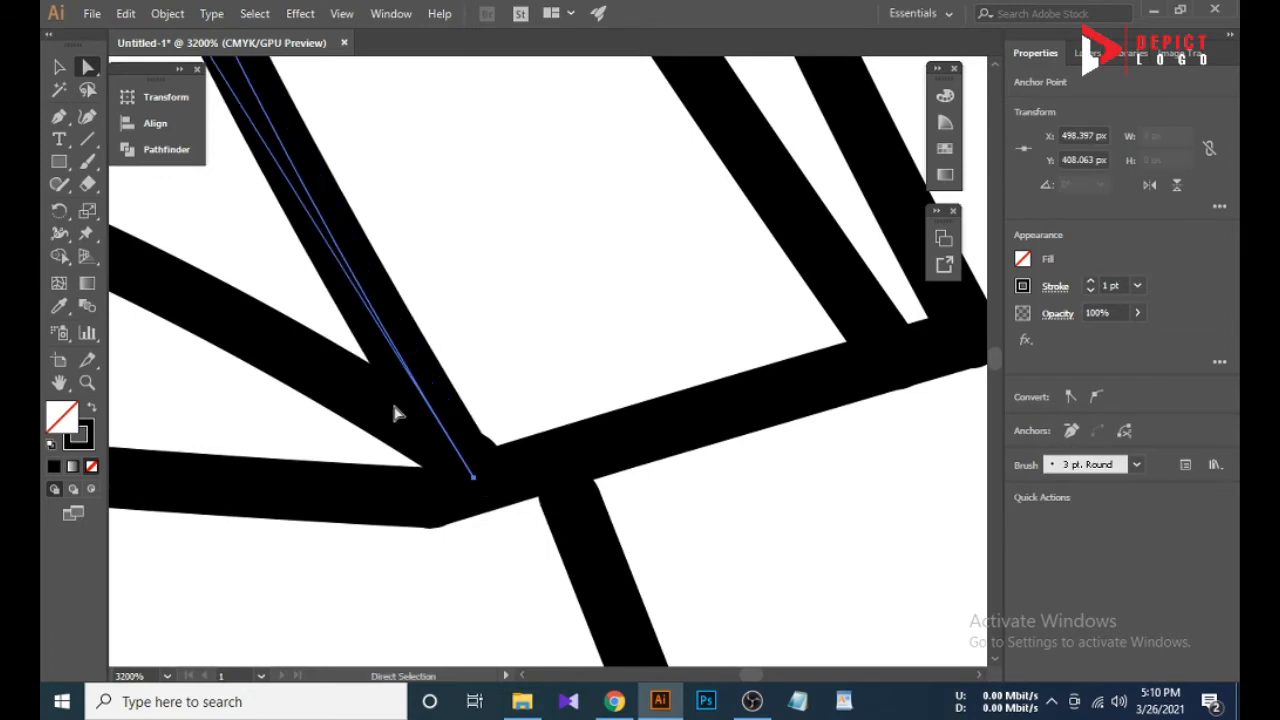
pyautogui.moveTo(395, 413); pyautogui.dragTo(404, 508)
pyautogui.click(452, 543)
pyautogui.scroll(-9, 453, 543)
pyautogui.scroll(5, 430, 531)
pyautogui.click(545, 583)
pyautogui.click(398, 503)
pyautogui.click(420, 549)
# Select the bloom's outer outline and bend its segment above the stem downward with the base corner's handle.
pyautogui.scroll(-5, 422, 550)
pyautogui.scroll(6, 452, 557)
pyautogui.click(514, 521)
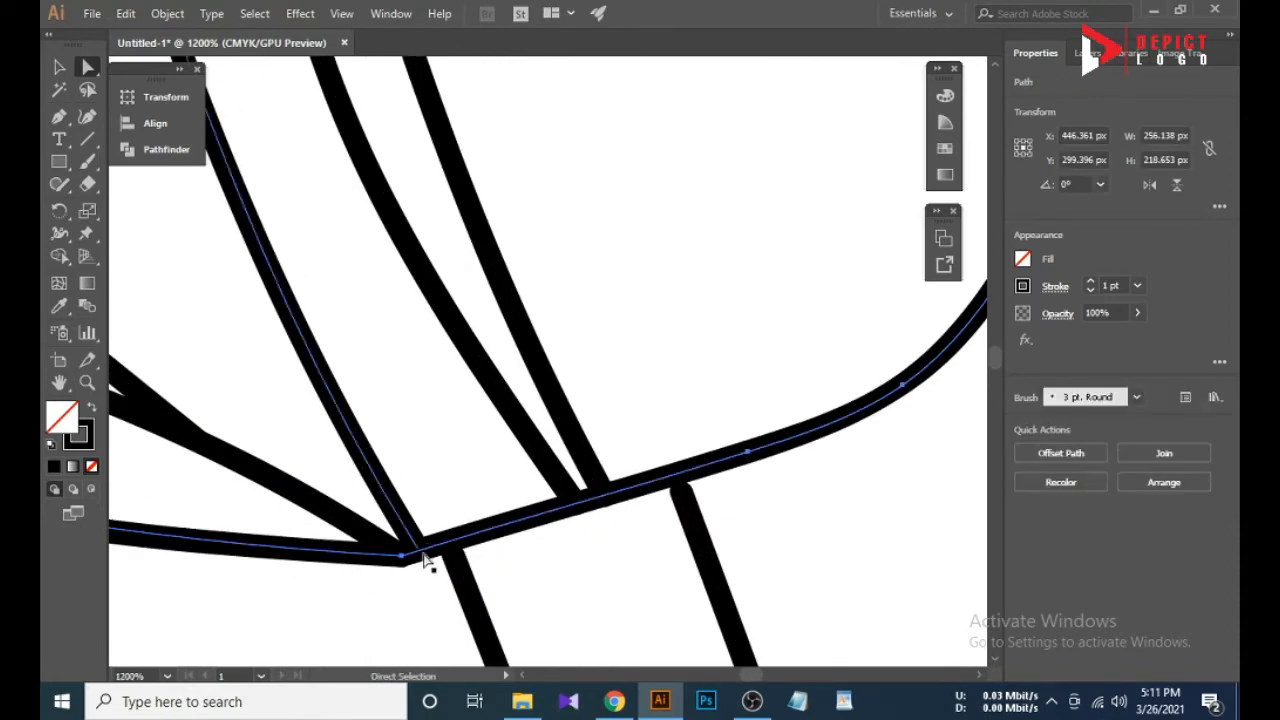
pyautogui.press('q')
pyautogui.click(539, 520)
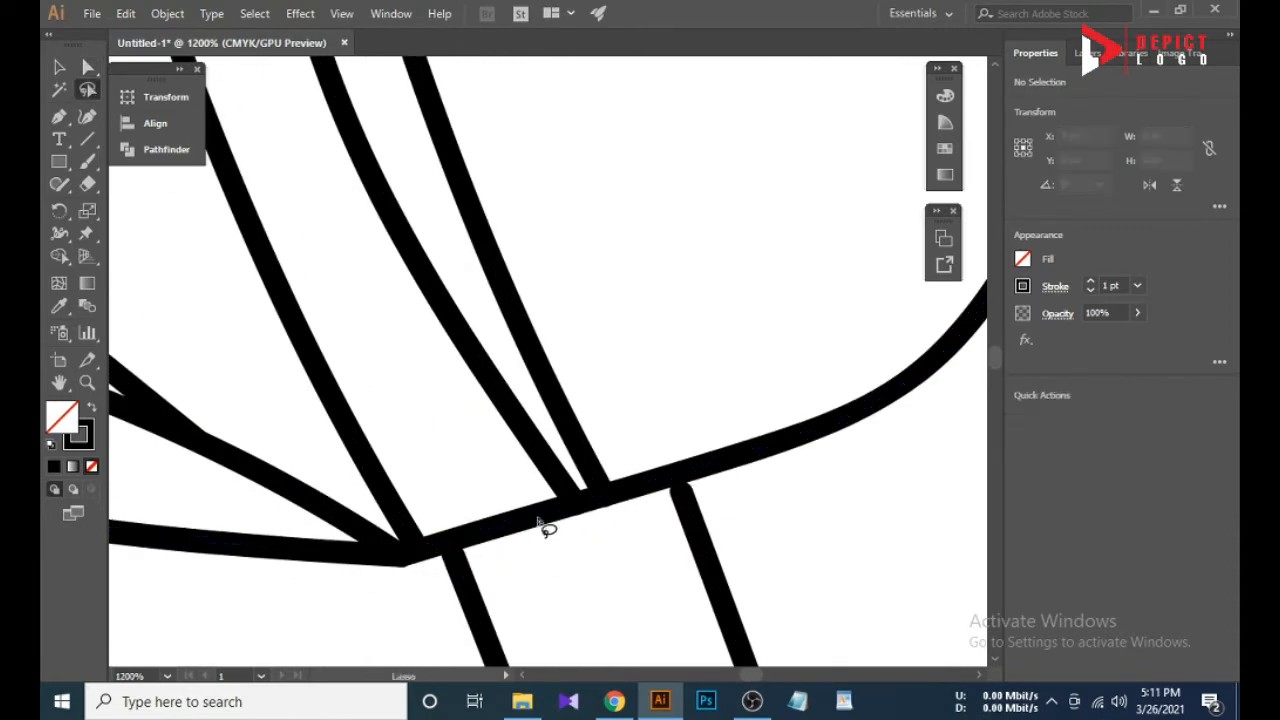
pyautogui.click(58, 68)
pyautogui.click(424, 549)
pyautogui.click(87, 68)
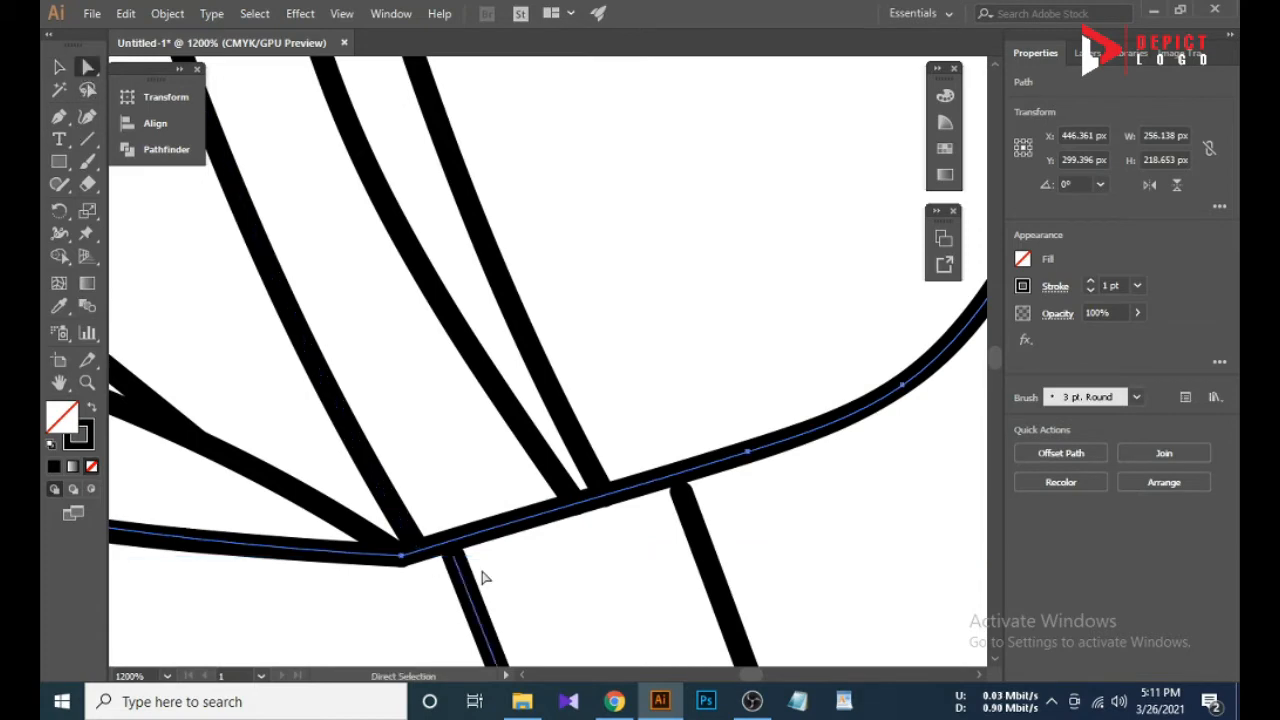
pyautogui.click(748, 456)
pyautogui.moveTo(518, 521); pyautogui.dragTo(527, 541)
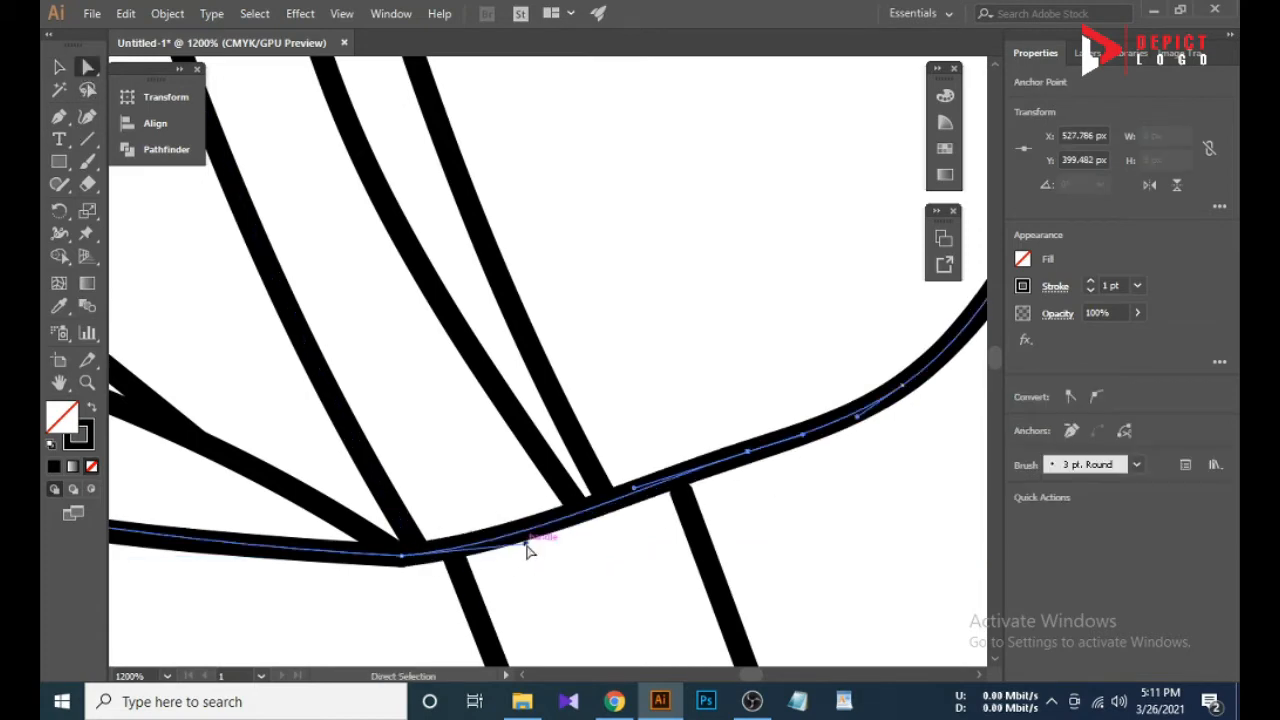
# Lower the handle at the other end of the base segment to smooth the curve over the stem.
pyautogui.click(529, 578)
pyautogui.click(624, 502)
pyautogui.moveTo(634, 489); pyautogui.dragTo(640, 500)
pyautogui.click(597, 571)
# Move the protruding line end at the curled petal's junction onto the corner where the curved and upright petal lines meet.
pyautogui.scroll(-5, 598, 575)
pyautogui.scroll(6, 585, 578)
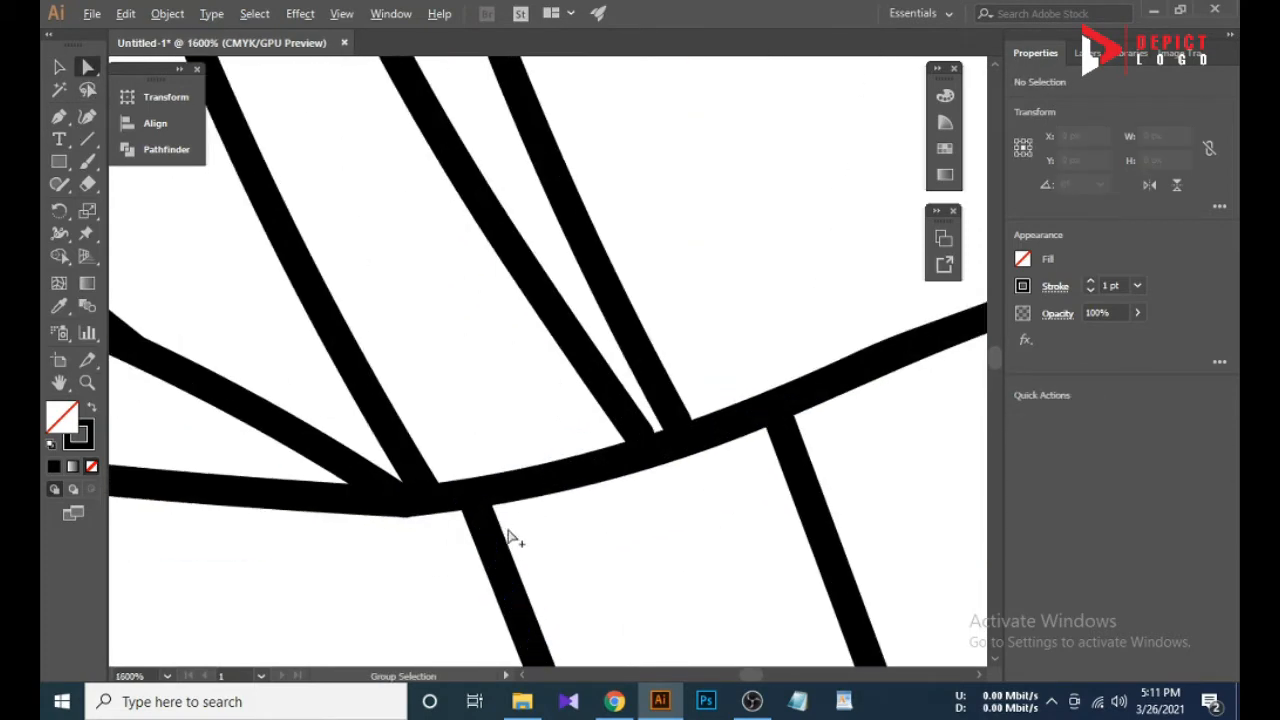
pyautogui.scroll(-8, 434, 530)
pyautogui.scroll(7, 455, 334)
pyautogui.scroll(-5, 487, 469)
pyautogui.scroll(8, 232, 346)
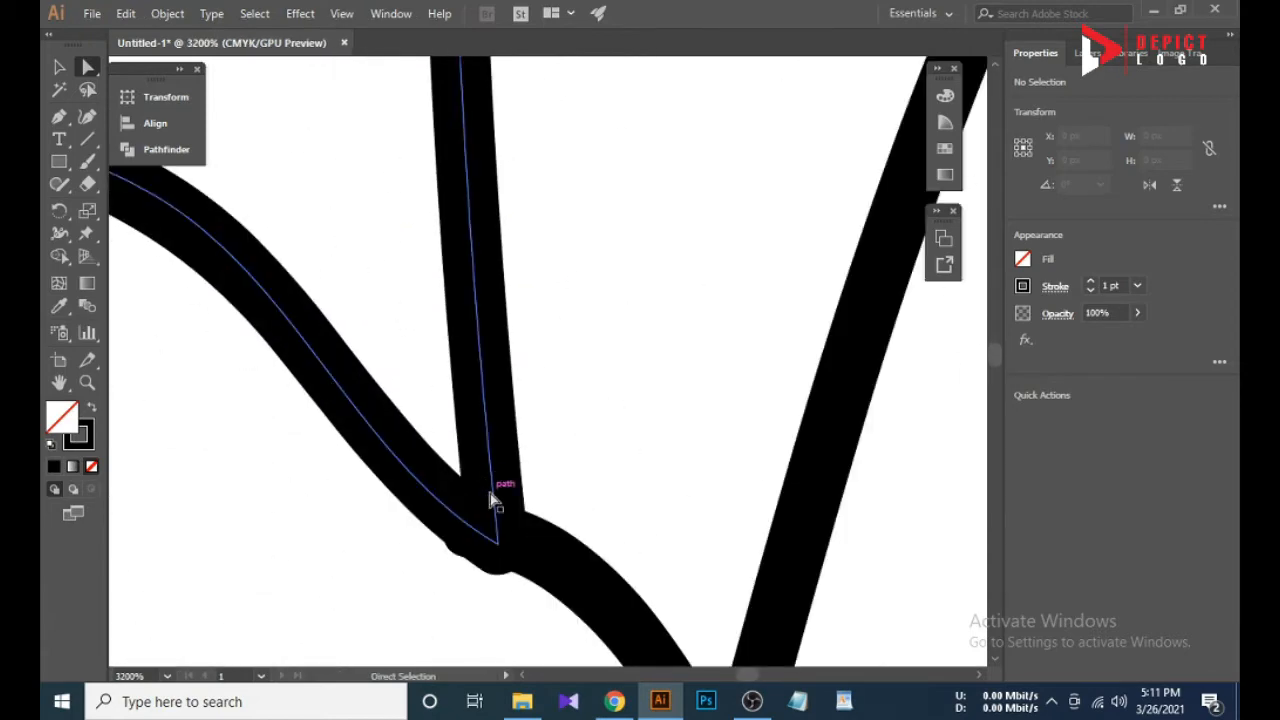
pyautogui.moveTo(475, 530); pyautogui.dragTo(505, 546)
pyautogui.click(427, 557)
pyautogui.scroll(-8, 420, 503)
pyautogui.scroll(-4, 415, 490)
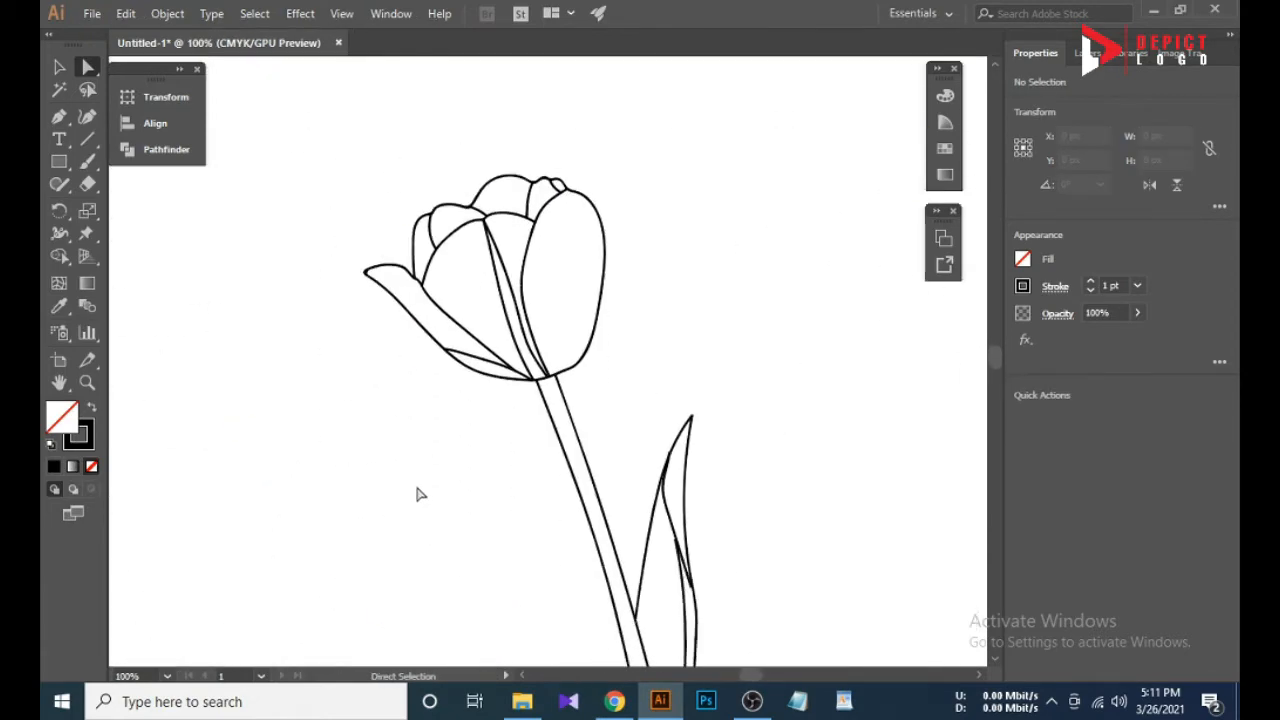
# Move the top end of the leaf's fold line onto the leaf edge and the inner line's upper end onto the fold line.
pyautogui.scroll(12, 490, 490)
pyautogui.moveTo(650, 260); pyautogui.dragTo(668, 249)
pyautogui.scroll(-7, 537, 291)
pyautogui.scroll(5, 555, 465)
pyautogui.click(553, 399)
pyautogui.moveTo(553, 399); pyautogui.dragTo(563, 389)
pyautogui.click(483, 410)
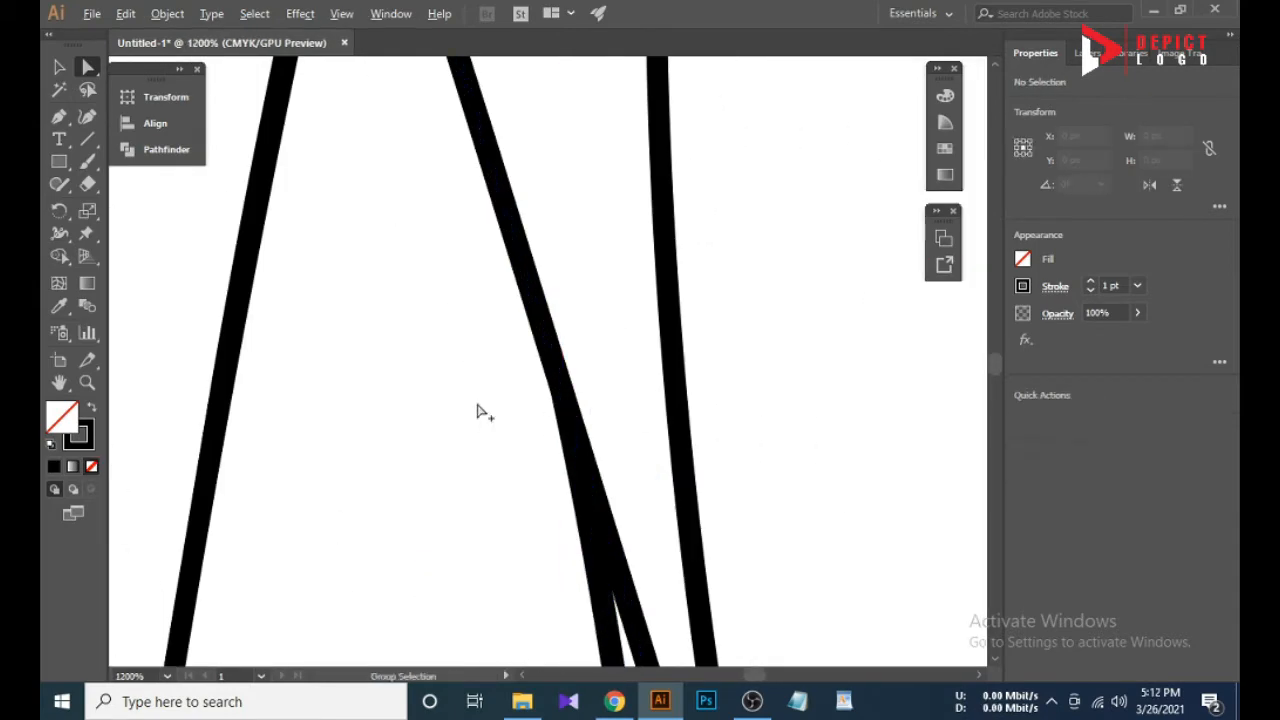
# Move the lower tip of the leaf's fold line onto the leaf's right edge.
pyautogui.scroll(-5, 483, 412)
pyautogui.scroll(5, 498, 520)
pyautogui.click(596, 534)
pyautogui.moveTo(596, 534); pyautogui.dragTo(618, 528)
pyautogui.click(531, 470)
pyautogui.scroll(-7, 530, 470)
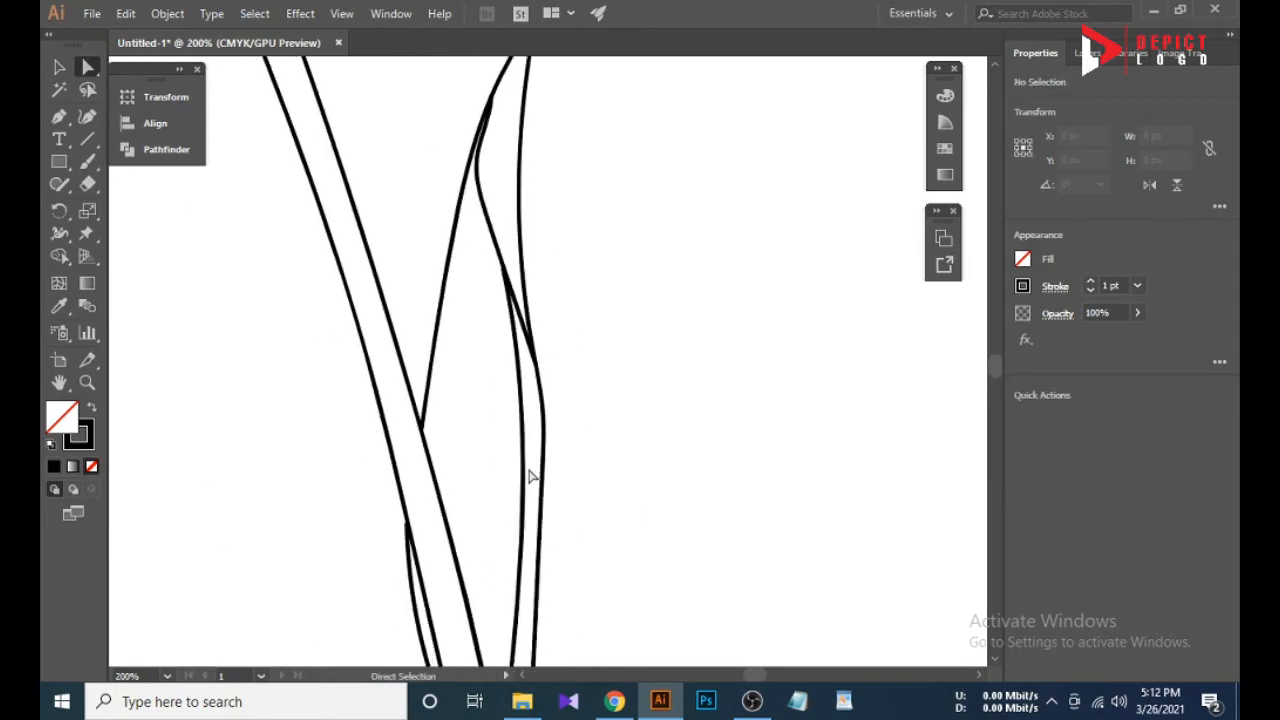
# Move the end of the leaf line that meets the stem onto the stem's edge.
pyautogui.scroll(8, 464, 358)
pyautogui.click(490, 484)
pyautogui.moveTo(490, 484); pyautogui.dragTo(456, 456)
pyautogui.click(407, 446)
pyautogui.scroll(-7, 407, 446)
pyautogui.scroll(6, 423, 340)
pyautogui.click(468, 443)
pyautogui.click(492, 332)
pyautogui.scroll(-6, 480, 330)
pyautogui.scroll(4, 460, 430)
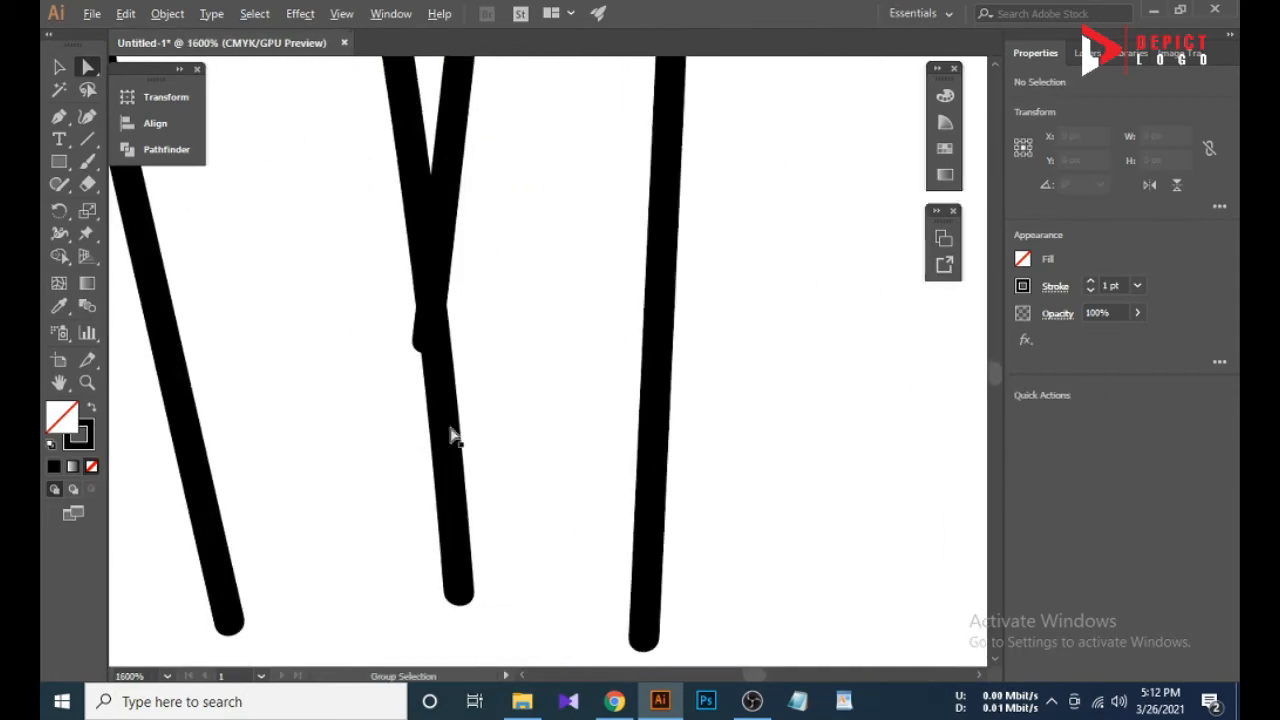
# Move the lower end anchor of the leaf's inner line onto the stem's right line near the base.
pyautogui.moveTo(429, 337); pyautogui.dragTo(493, 392)
pyautogui.scroll(-3, 505, 395)
pyautogui.scroll(-6, 513, 394)
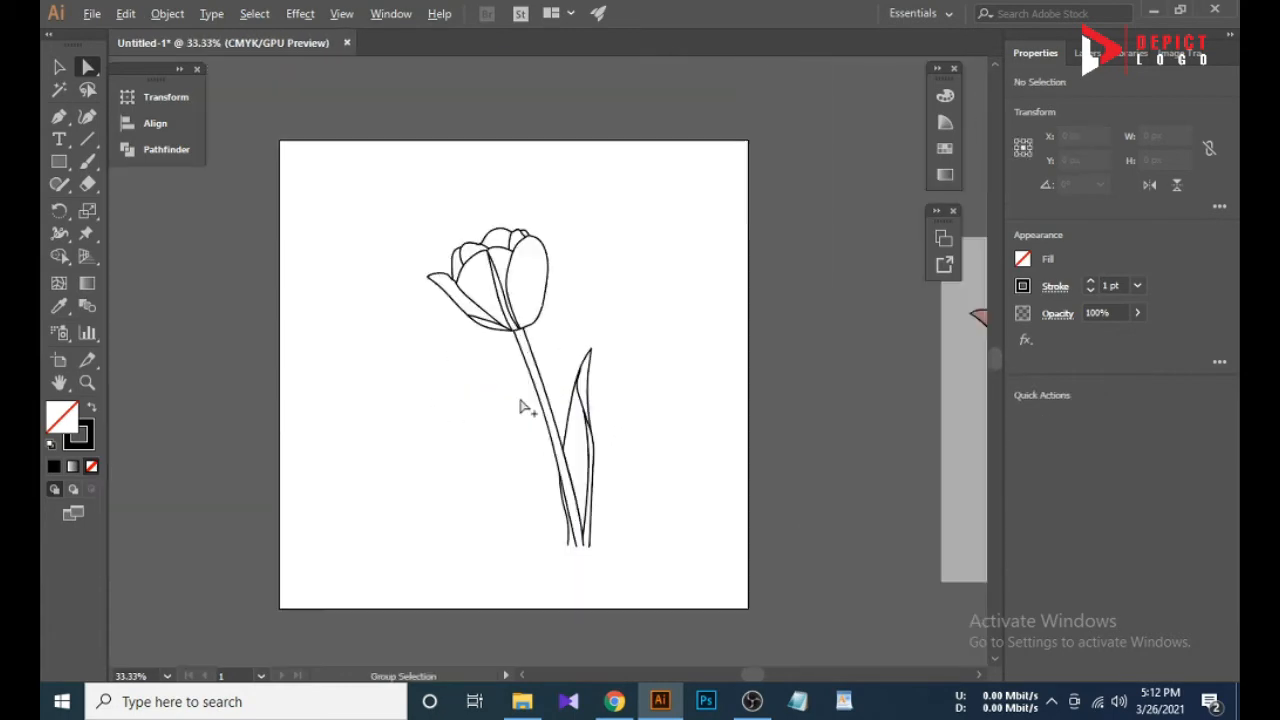
# Duplicate the tulip bloom and its stem without the leaves, placing the copy to the left of the original.
pyautogui.scroll(3, 515, 390)
pyautogui.click(59, 67)
pyautogui.scroll(-3, 477, 318)
pyautogui.moveTo(392, 202); pyautogui.dragTo(503, 332)
pyautogui.moveTo(494, 338); pyautogui.dragTo(398, 369)
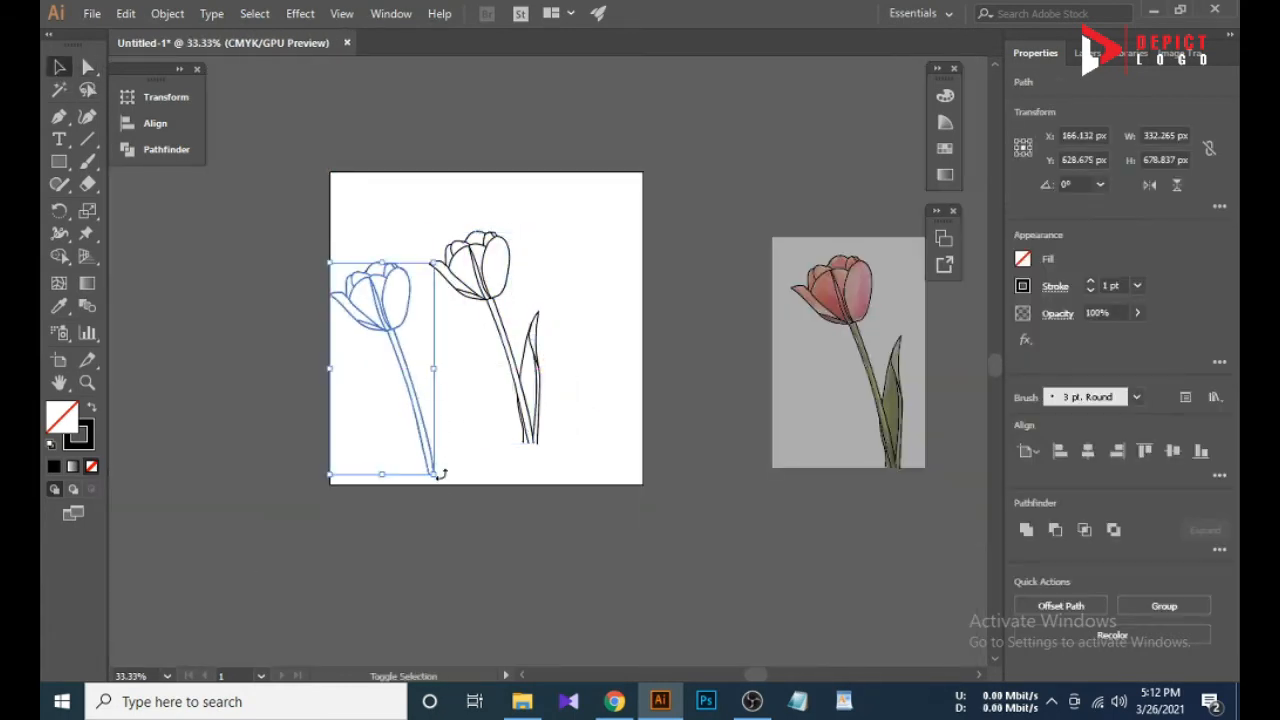
# Rotate the copied tulip counterclockwise by about 24° and scale it down beside the main stem.
pyautogui.moveTo(442, 470); pyautogui.dragTo(486, 451)
pyautogui.moveTo(440, 384); pyautogui.dragTo(552, 418)
pyautogui.moveTo(608, 459); pyautogui.dragTo(600, 482)
pyautogui.moveTo(584, 476); pyautogui.dragTo(555, 457)
# Move the small tulip up so its bloom sits below the large one and its stem crosses the main stem.
pyautogui.scroll(3, 524, 425)
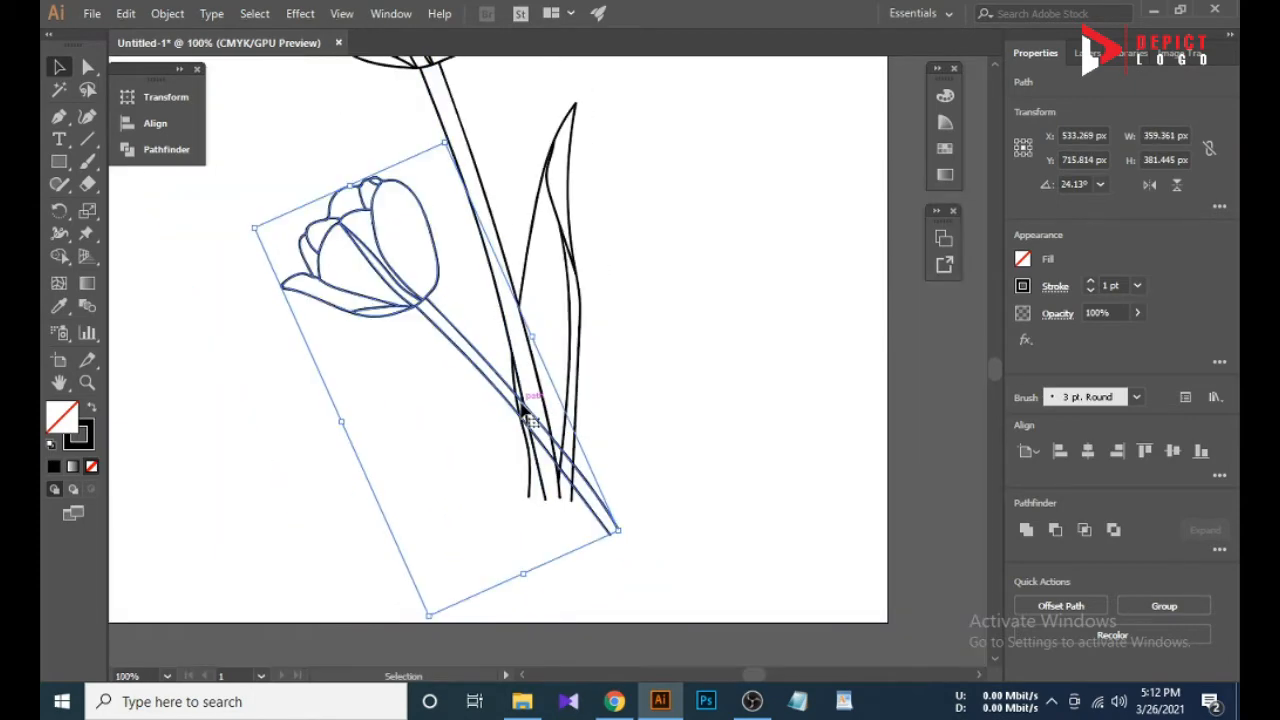
pyautogui.moveTo(523, 405); pyautogui.dragTo(514, 344)
pyautogui.scroll(-3, 456, 415)
pyautogui.click(448, 413)
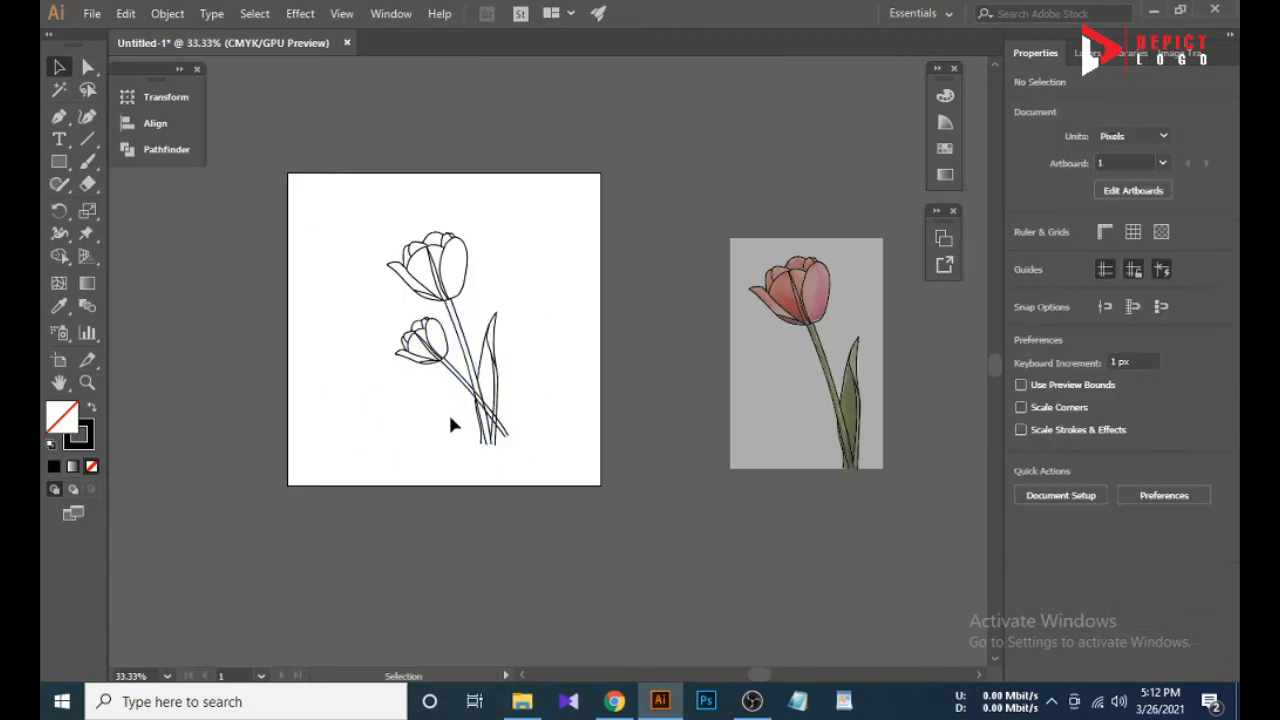
# Delete the lowest anchor of the small tulip's right stem line.
pyautogui.scroll(5, 455, 384)
pyautogui.scroll(-2, 643, 585)
pyautogui.click(756, 580)
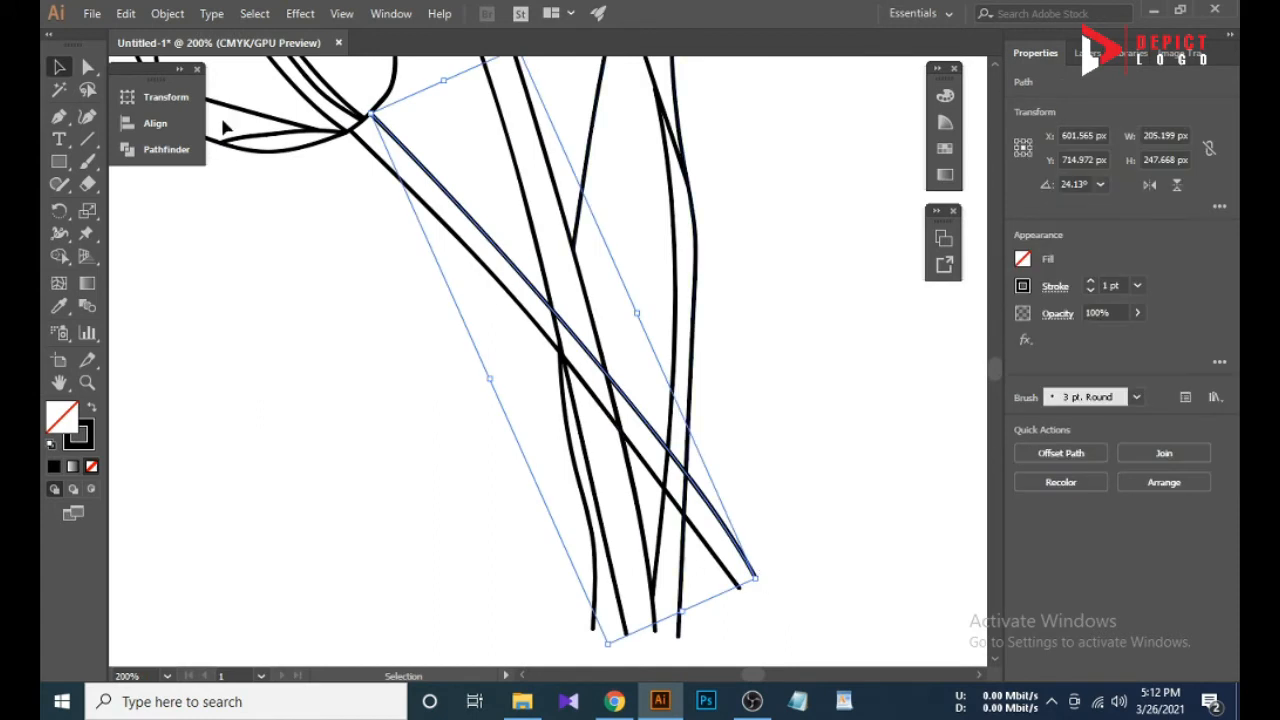
pyautogui.click(90, 69)
pyautogui.click(756, 579)
pyautogui.press('Delete')
# Delete the small tulip's stem line anchors that extend across the leaf beyond the main stem.
pyautogui.click(669, 450)
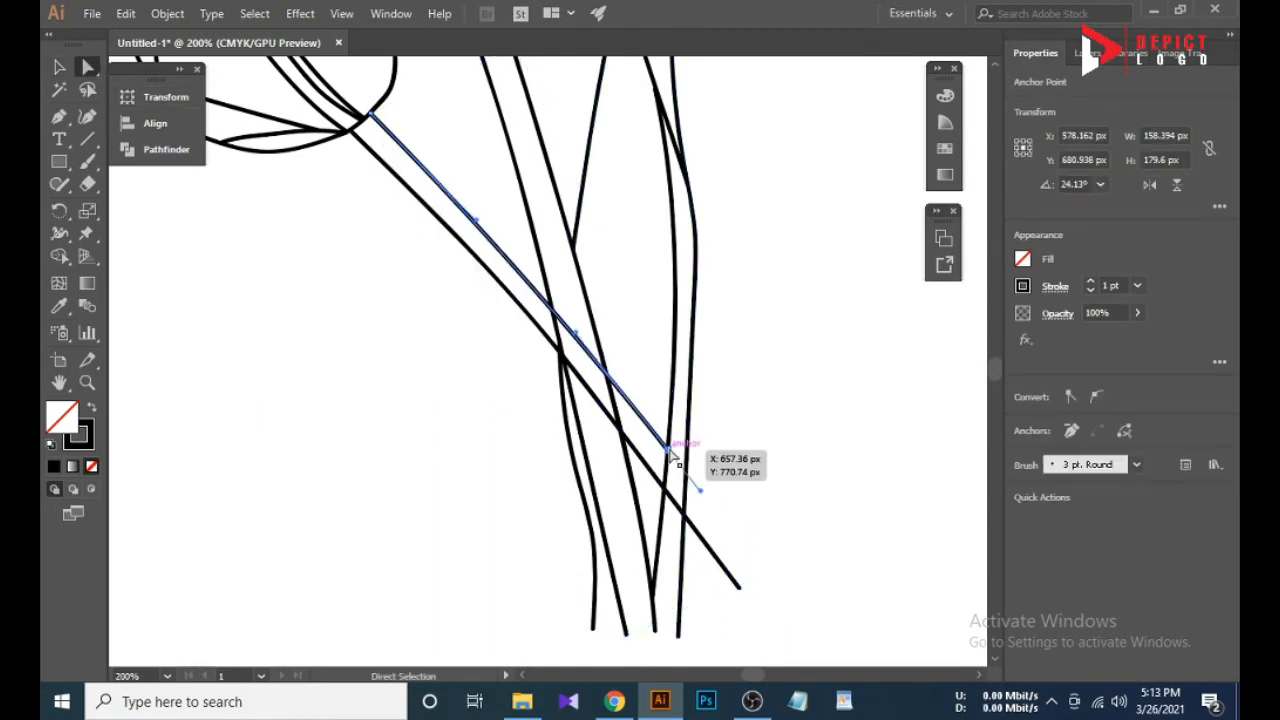
pyautogui.press('Delete')
pyautogui.hotkey('ctrl', 'z')
pyautogui.moveTo(700, 485); pyautogui.dragTo(740, 592)
pyautogui.press('Delete')
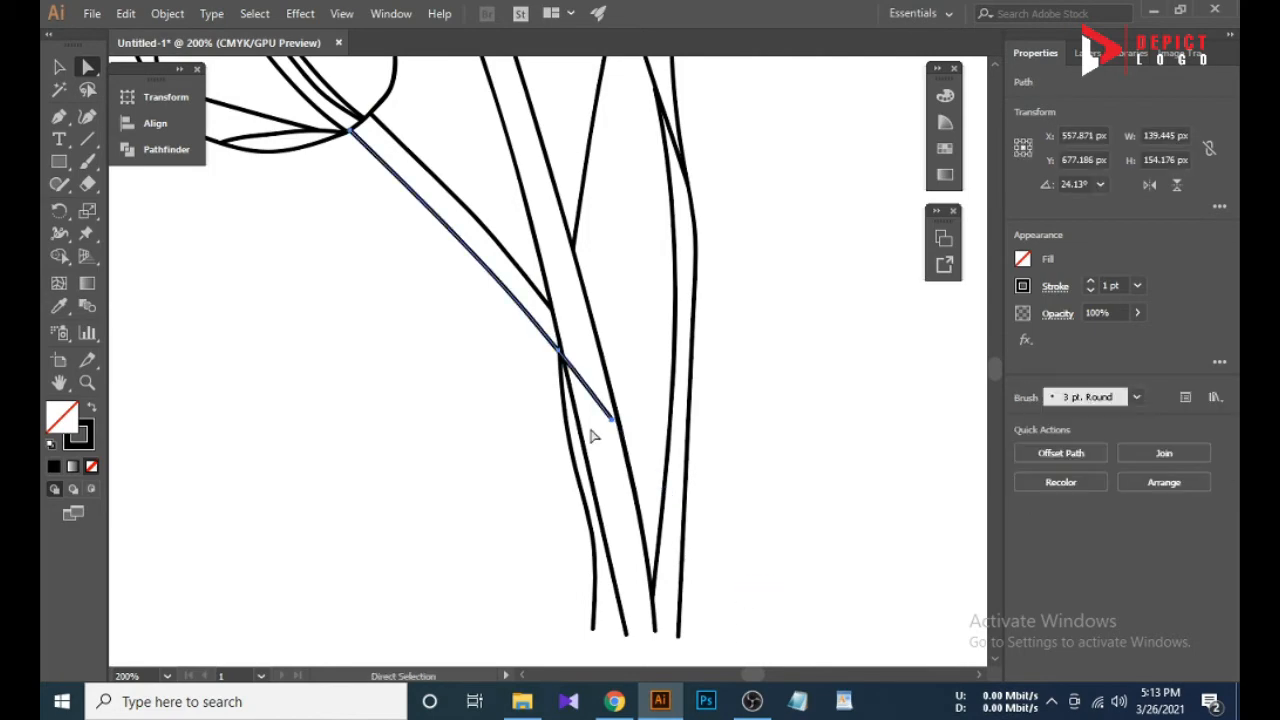
# Delete the end anchor of the small tulip's left stem line inside the main stem so it stops at the edge.
pyautogui.click(614, 421)
pyautogui.press('Delete')
pyautogui.click(517, 359)
pyautogui.scroll(-2, 520, 440)
pyautogui.scroll(-3, 515, 531)
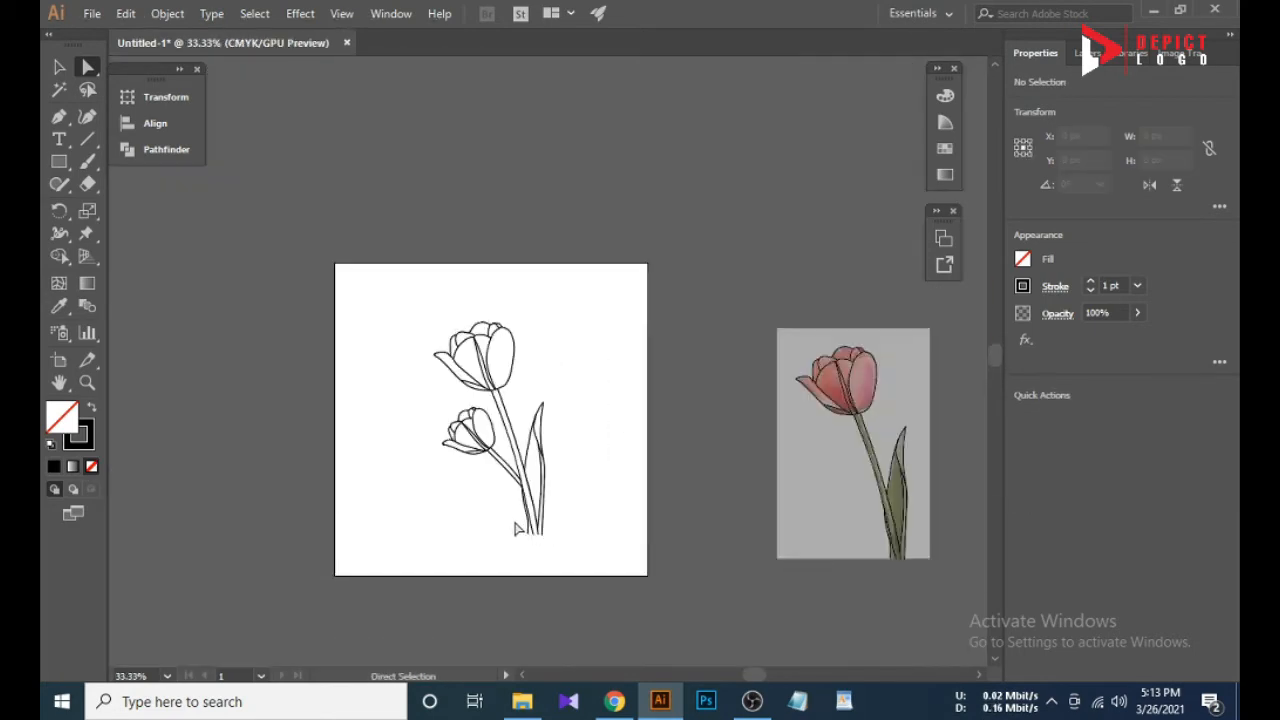
# Duplicate the whole two-tulip drawing to the right, outside the artboard, as a spare copy.
pyautogui.scroll(1, 507, 524)
pyautogui.scroll(-1, 500, 500)
pyautogui.press('v')
pyautogui.moveTo(321, 121); pyautogui.dragTo(557, 468)
pyautogui.scroll(-1, 530, 418)
pyautogui.moveTo(529, 418); pyautogui.dragTo(761, 430)
# Set the stroke weight of the tulip drawing on the artboard to 0.75 pt.
pyautogui.scroll(2, 477, 354)
pyautogui.moveTo(322, 83); pyautogui.dragTo(670, 560)
pyautogui.click(1138, 286)
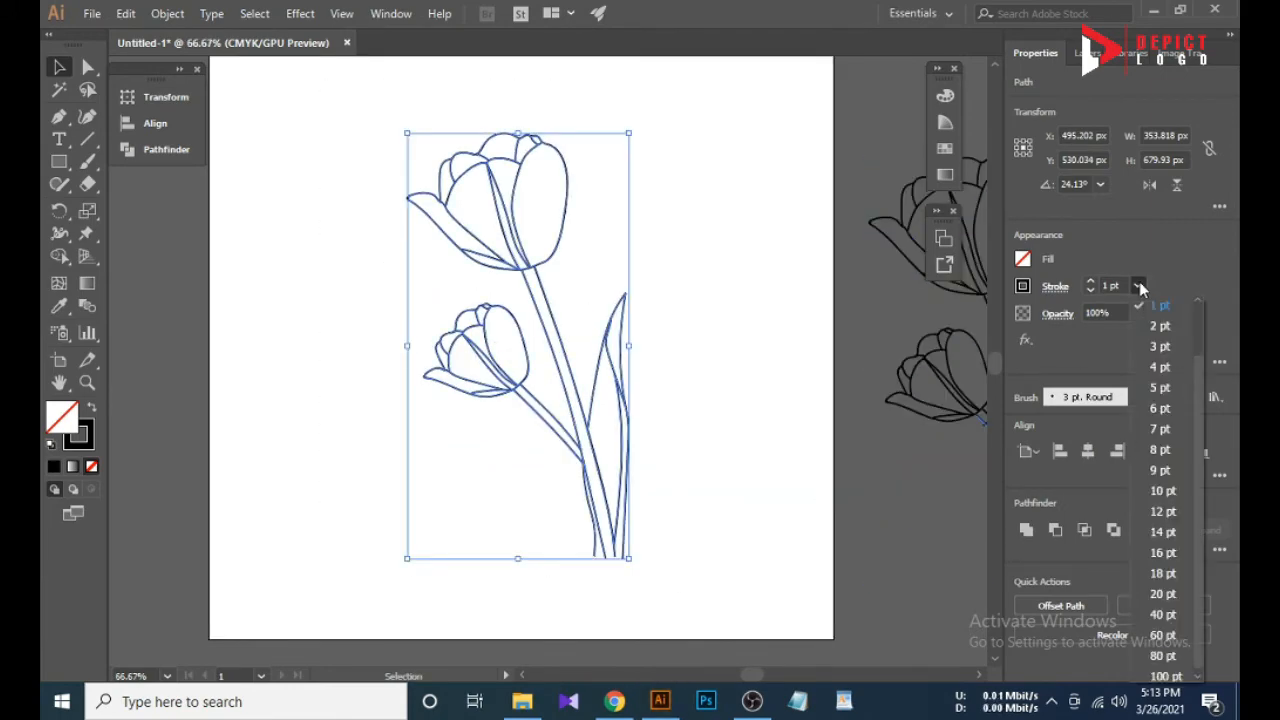
pyautogui.scroll(1, 1152, 315)
pyautogui.click(1162, 347)
# Select the drawing on the artboard and expand its brush strokes into black filled shapes.
pyautogui.moveTo(700, 103); pyautogui.dragTo(400, 676)
pyautogui.scroll(2, 517, 440)
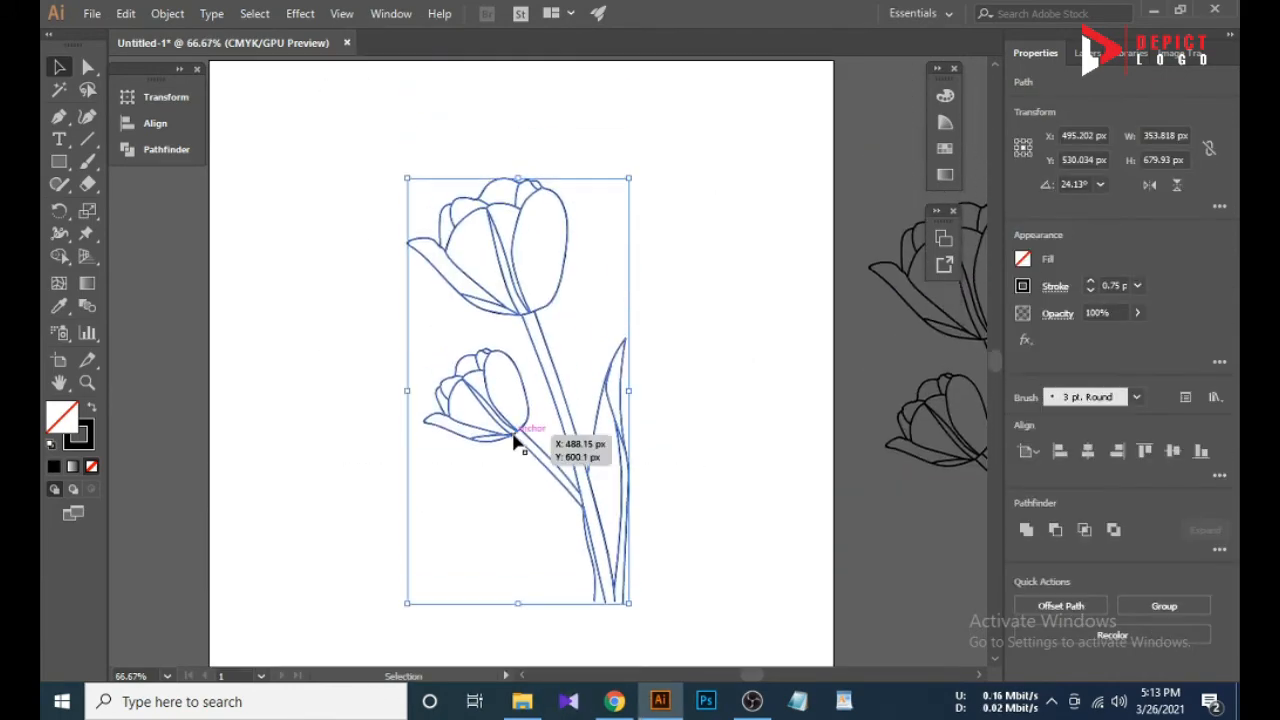
pyautogui.click(167, 13)
pyautogui.click(240, 60)
pyautogui.click(167, 13)
pyautogui.press('Escape')
pyautogui.click(303, 294)
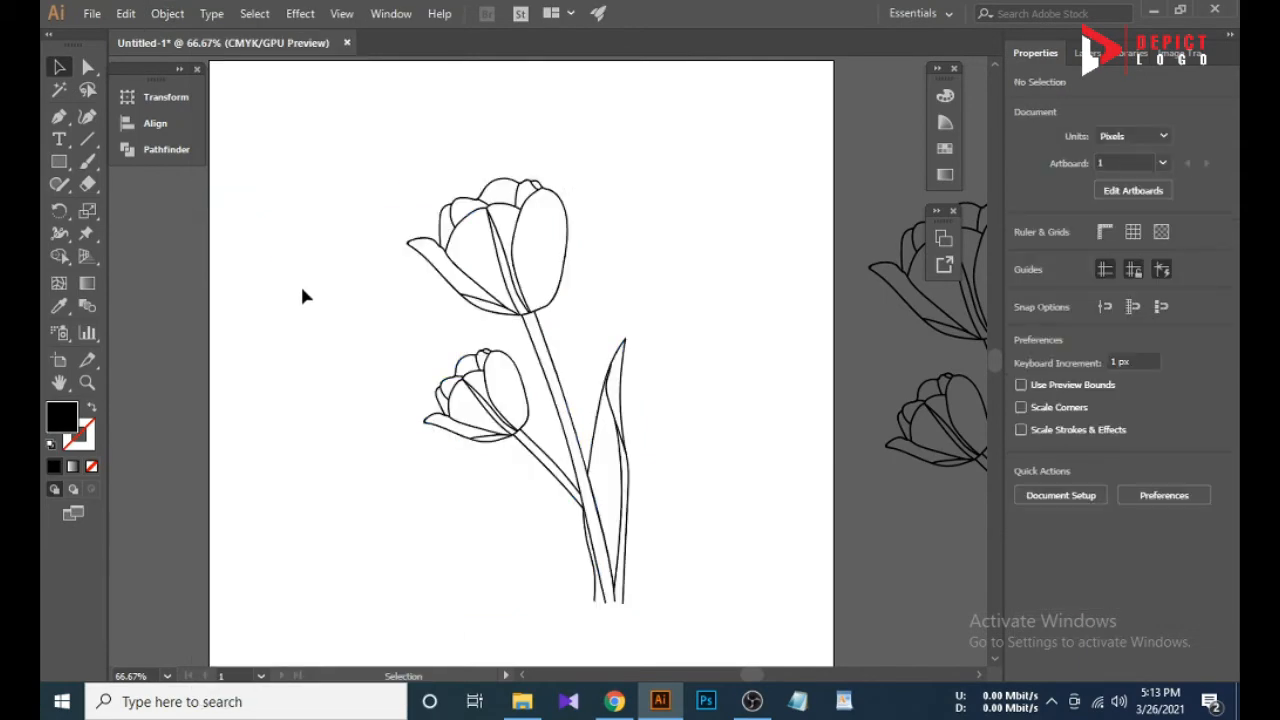
# Scale the expanded tulip drawing down to about 247 px wide and 475 px high.
pyautogui.moveTo(323, 380); pyautogui.dragTo(564, 481)
pyautogui.click(573, 572)
pyautogui.hotkey('ctrl', 'z')
pyautogui.scroll(-2, 528, 506)
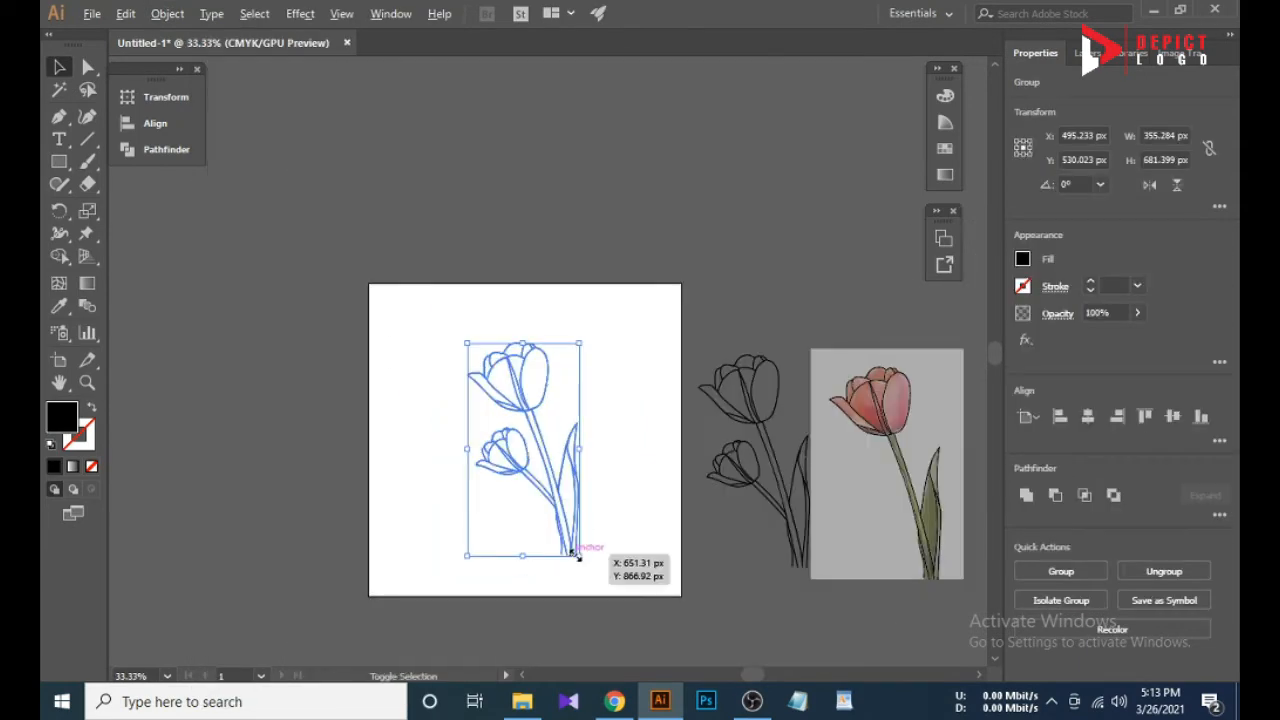
pyautogui.moveTo(579, 555); pyautogui.dragTo(562, 523)
pyautogui.click(125, 267)
# Draw a circle about 393 px in diameter left of the stems, with no fill and a 1 pt black stroke.
pyautogui.moveTo(58, 165); pyautogui.dragTo(115, 211)
pyautogui.hotkey('ctrl', '+')
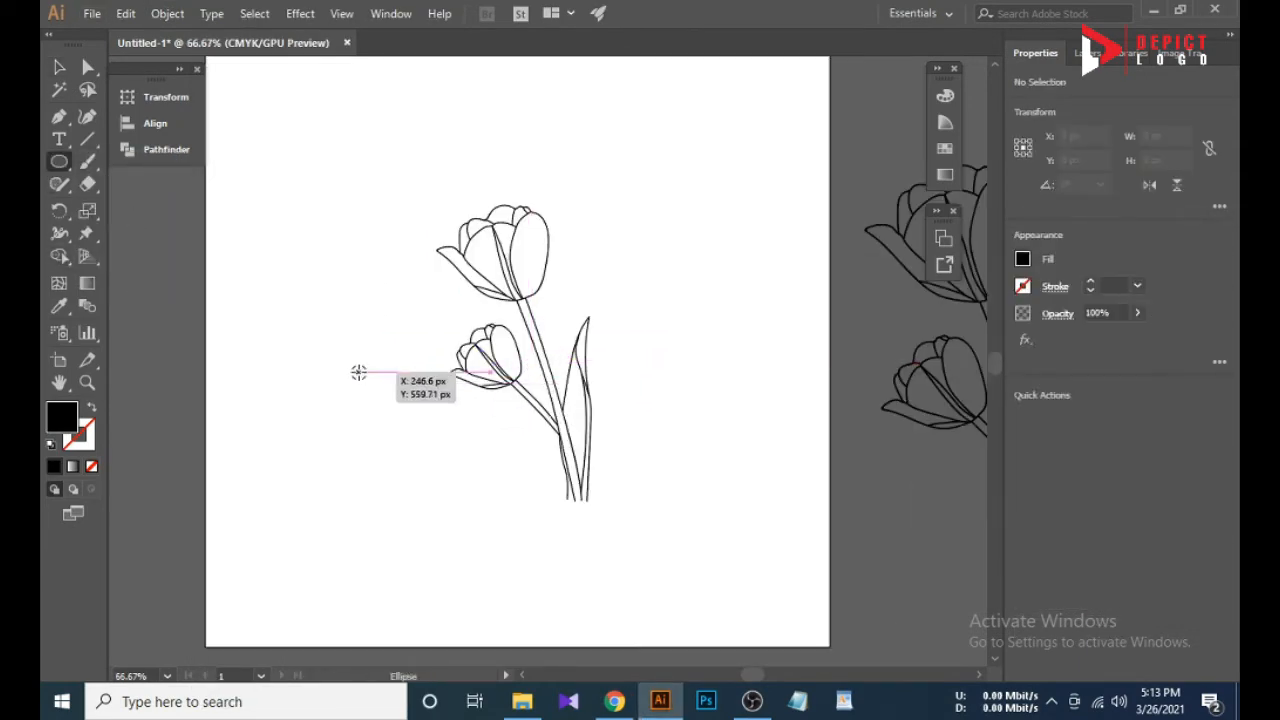
pyautogui.moveTo(357, 371); pyautogui.dragTo(481, 493)
pyautogui.press('v')
pyautogui.click(245, 165)
pyautogui.click(300, 330)
pyautogui.click(91, 407)
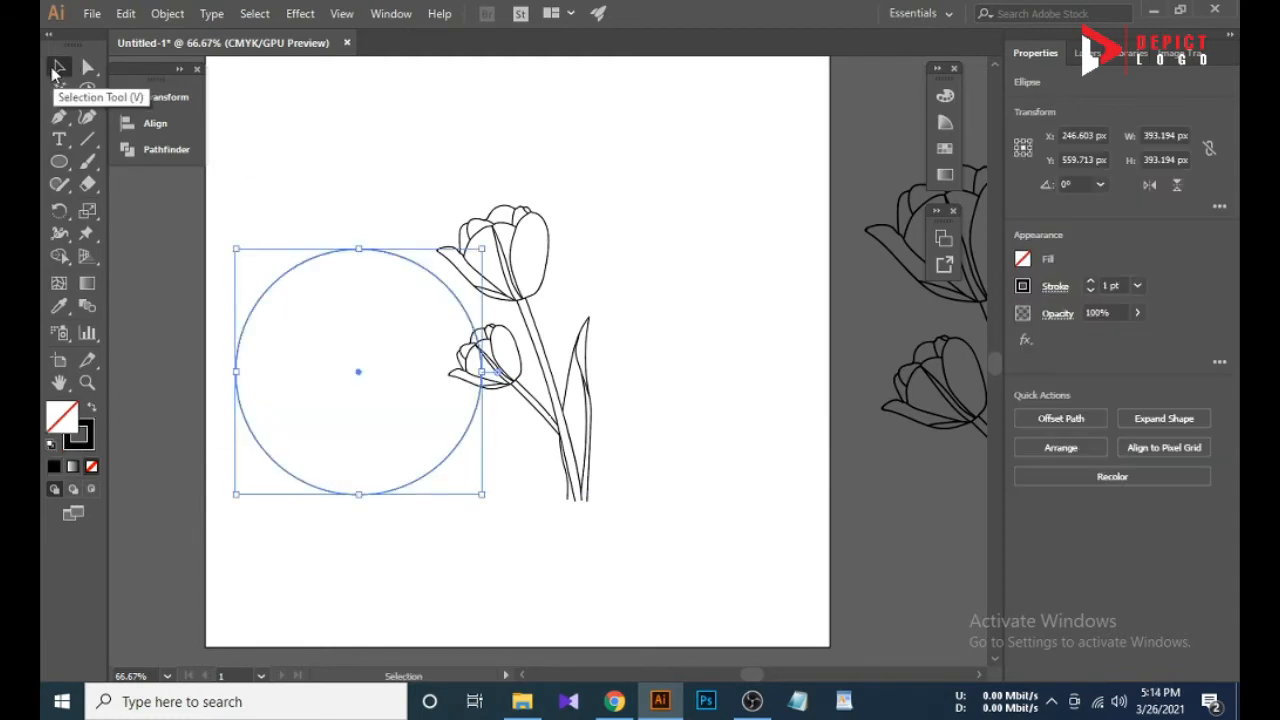
# Move the circle clear of the tulips to the upper left and group the tulip artwork.
pyautogui.click(566, 410)
pyautogui.rightClick(550, 393)
pyautogui.click(600, 518)
pyautogui.click(472, 445)
pyautogui.moveTo(467, 431); pyautogui.dragTo(252, 330)
pyautogui.moveTo(374, 146); pyautogui.dragTo(670, 600)
pyautogui.rightClick(521, 351)
pyautogui.click(573, 468)
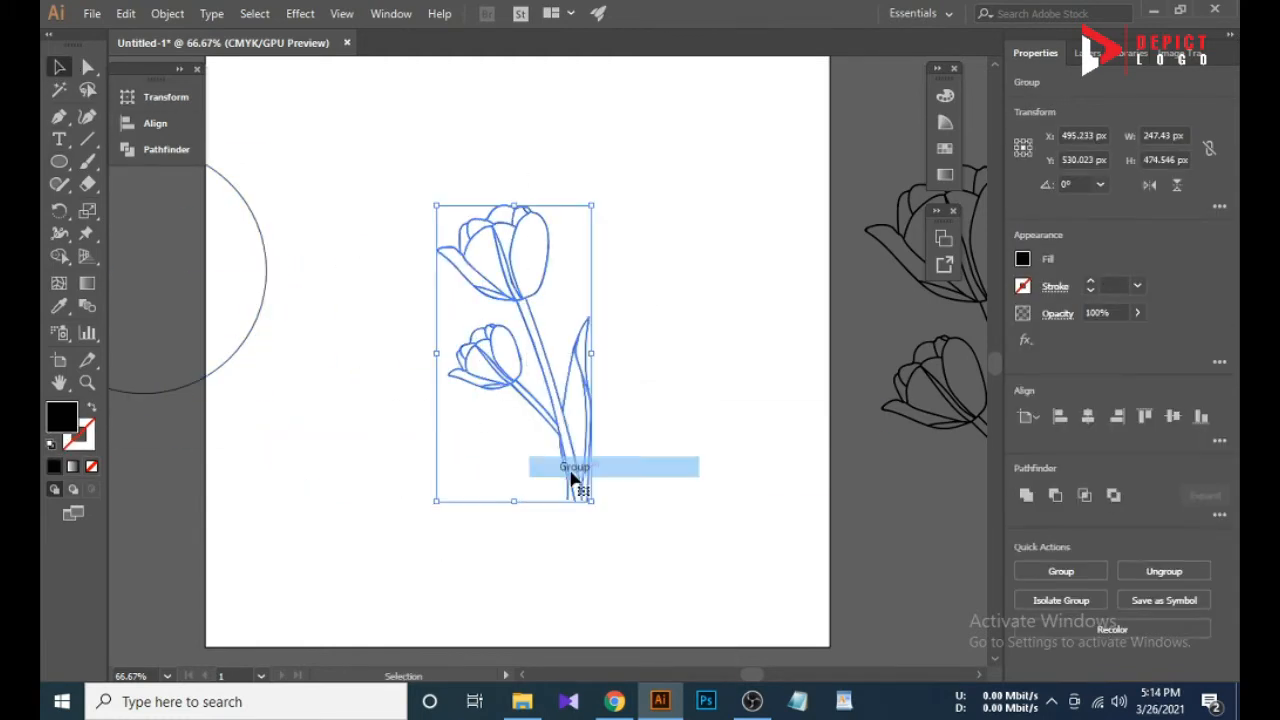
# Align the circle to the tulip group, centred both horizontally and vertically.
pyautogui.keyDown('shift'); pyautogui.click(260, 311); pyautogui.keyUp('shift')
pyautogui.click(538, 373)
pyautogui.click(155, 124)
pyautogui.click(257, 138)
pyautogui.click(371, 137)
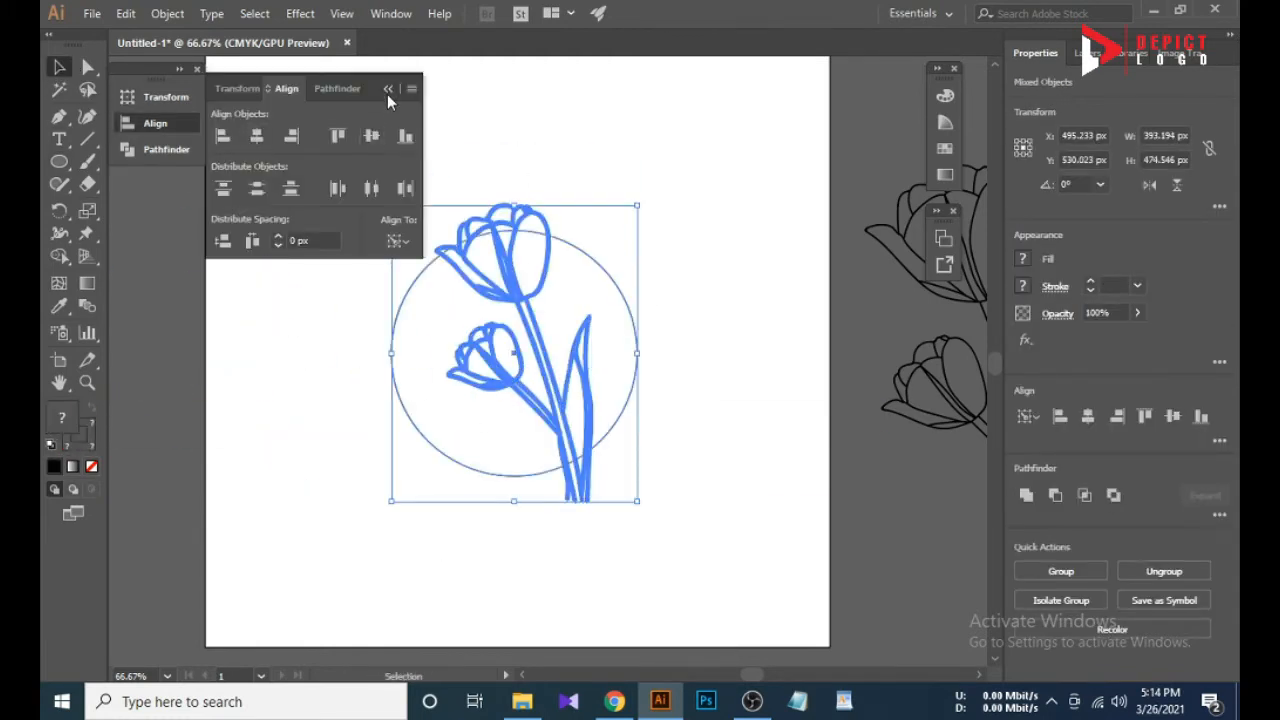
pyautogui.click(388, 90)
pyautogui.click(385, 220)
# Shrink the tulip group and tilt it counterclockwise so it fits inside the circle.
pyautogui.click(502, 386)
pyautogui.moveTo(591, 501); pyautogui.dragTo(595, 420)
pyautogui.click(600, 523)
pyautogui.click(566, 443)
pyautogui.click(610, 481)
# Scale the circle around the tulips down to about 362 px in diameter.
pyautogui.moveTo(571, 465); pyautogui.dragTo(641, 462)
pyautogui.click(634, 526)
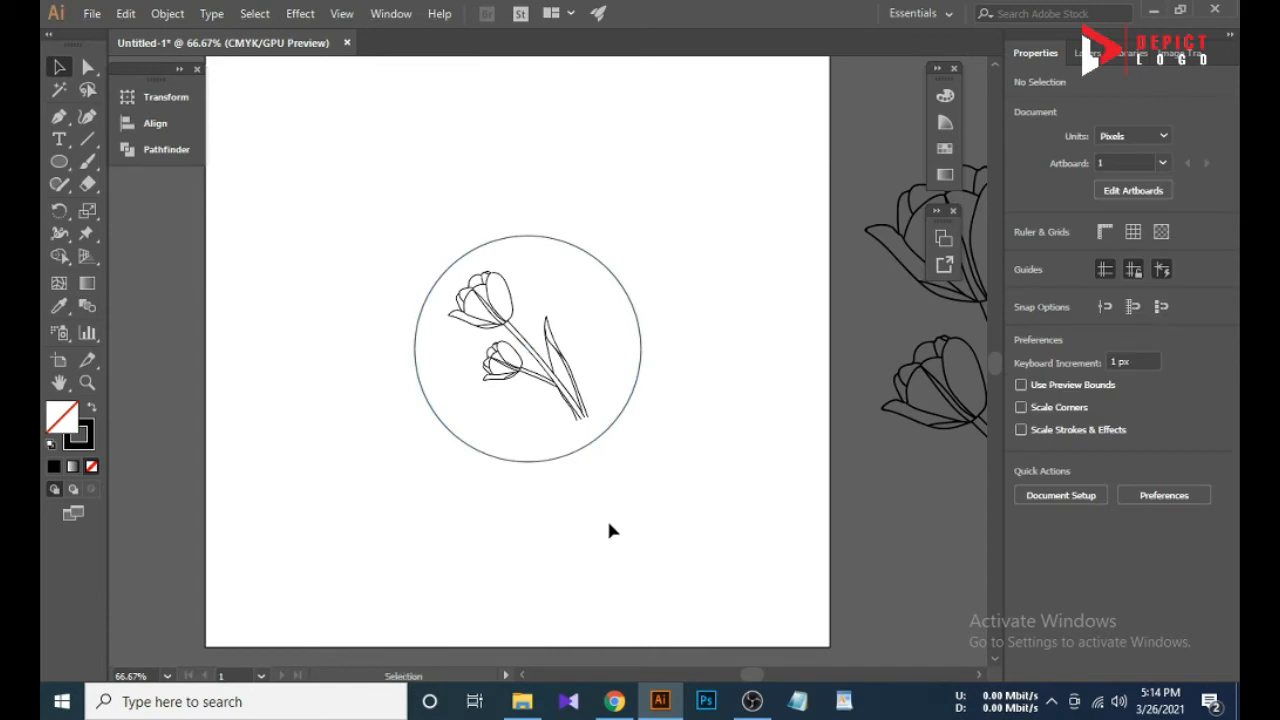
pyautogui.scroll(-2, 625, 521)
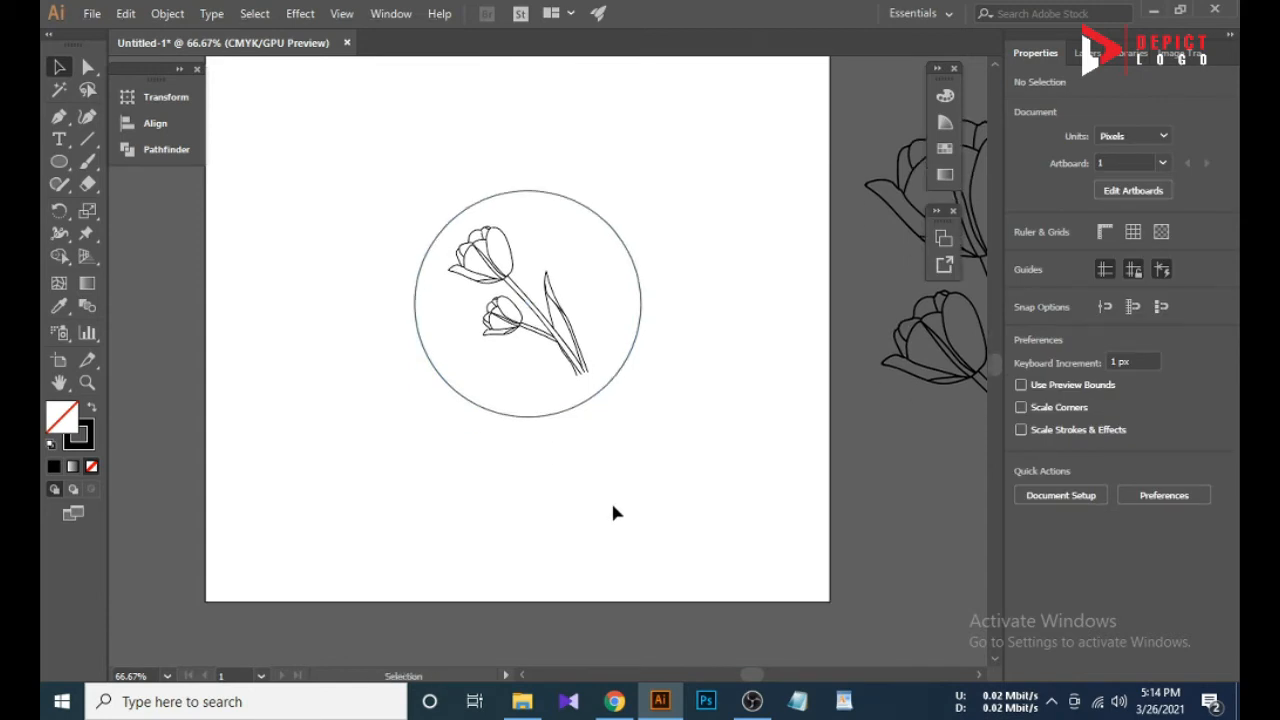
# Add the text "tulips photos" above the circle, enlarged to about 70 pt, with a copy of it beneath.
pyautogui.press('t')
pyautogui.click(290, 137)
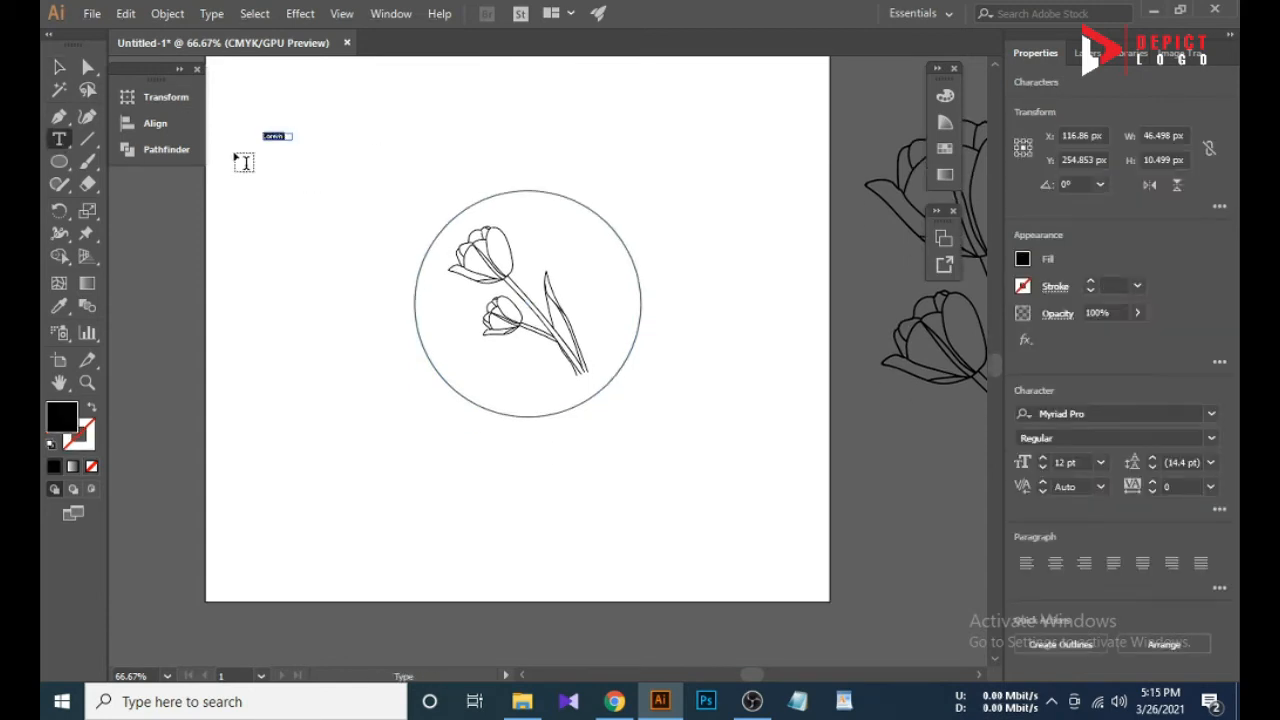
pyautogui.hotkey('ctrl', 'z')
pyautogui.click(266, 140)
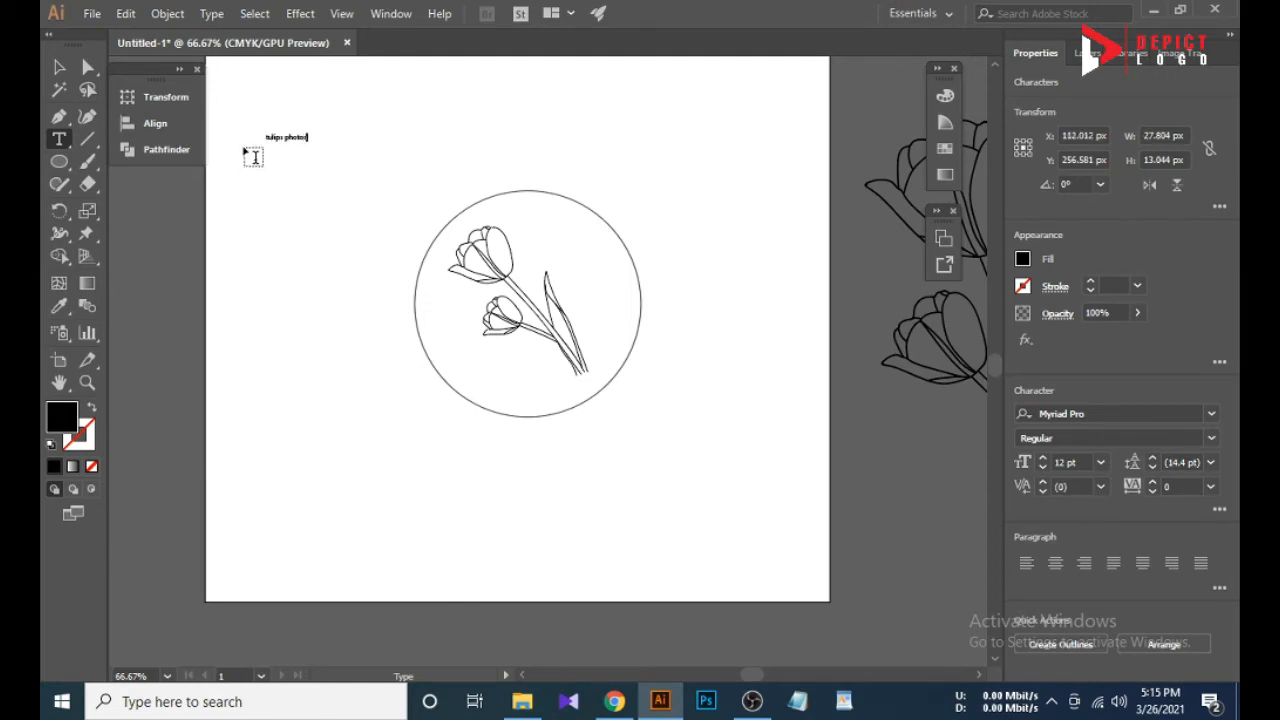
pyautogui.press('Escape')
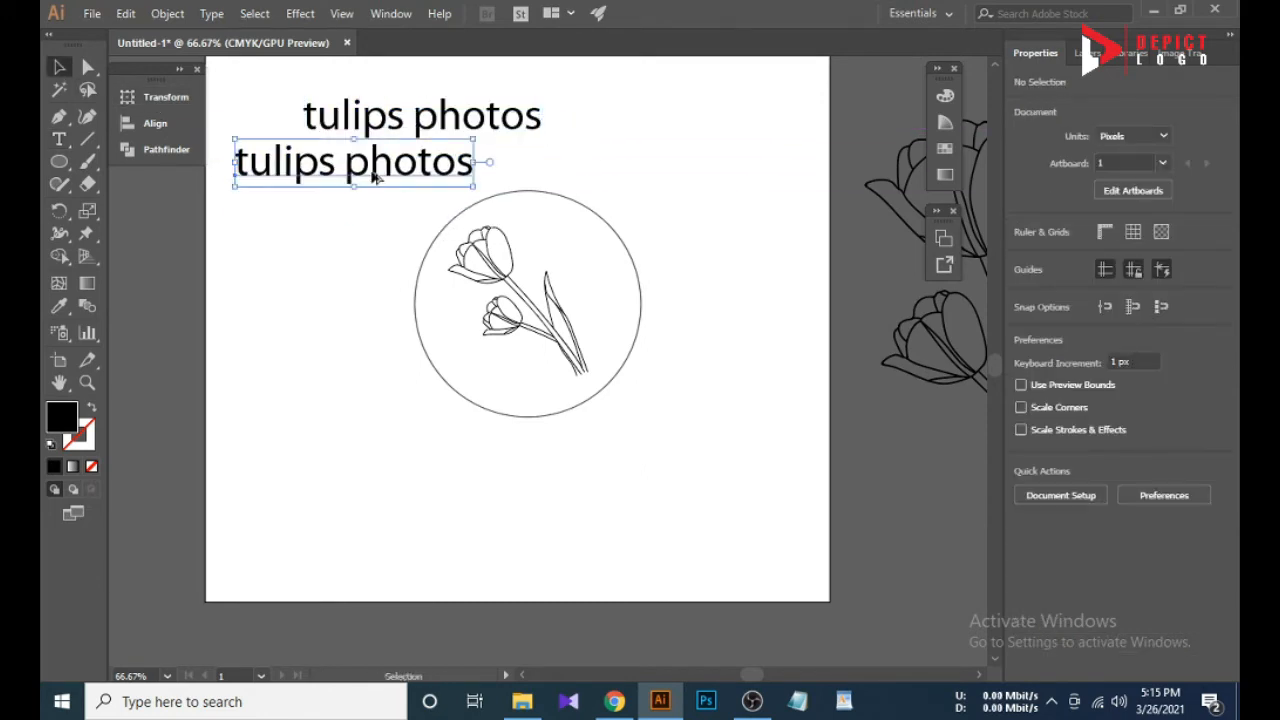
# Replace the lower text copy with "tageline goes here".
pyautogui.doubleClick(375, 177)
pyautogui.hotkey('ctrl', 'a')
pyautogui.press('BackSpace')
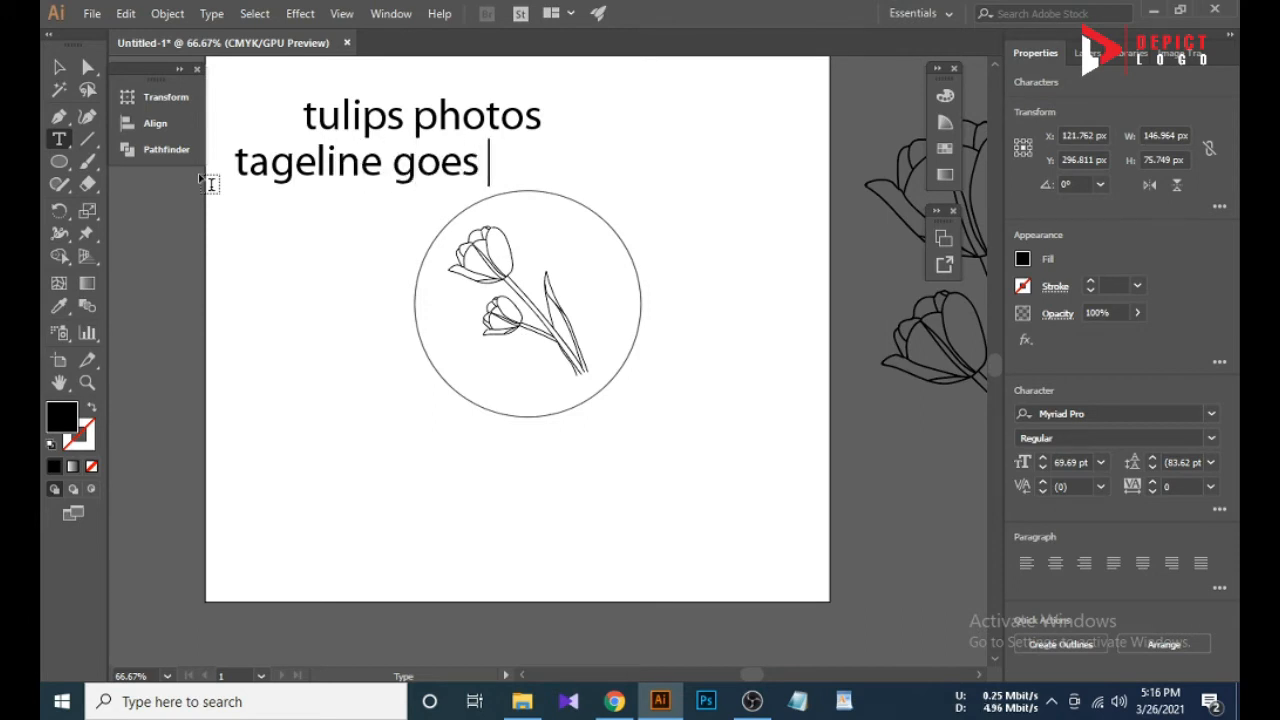
pyautogui.press('Escape')
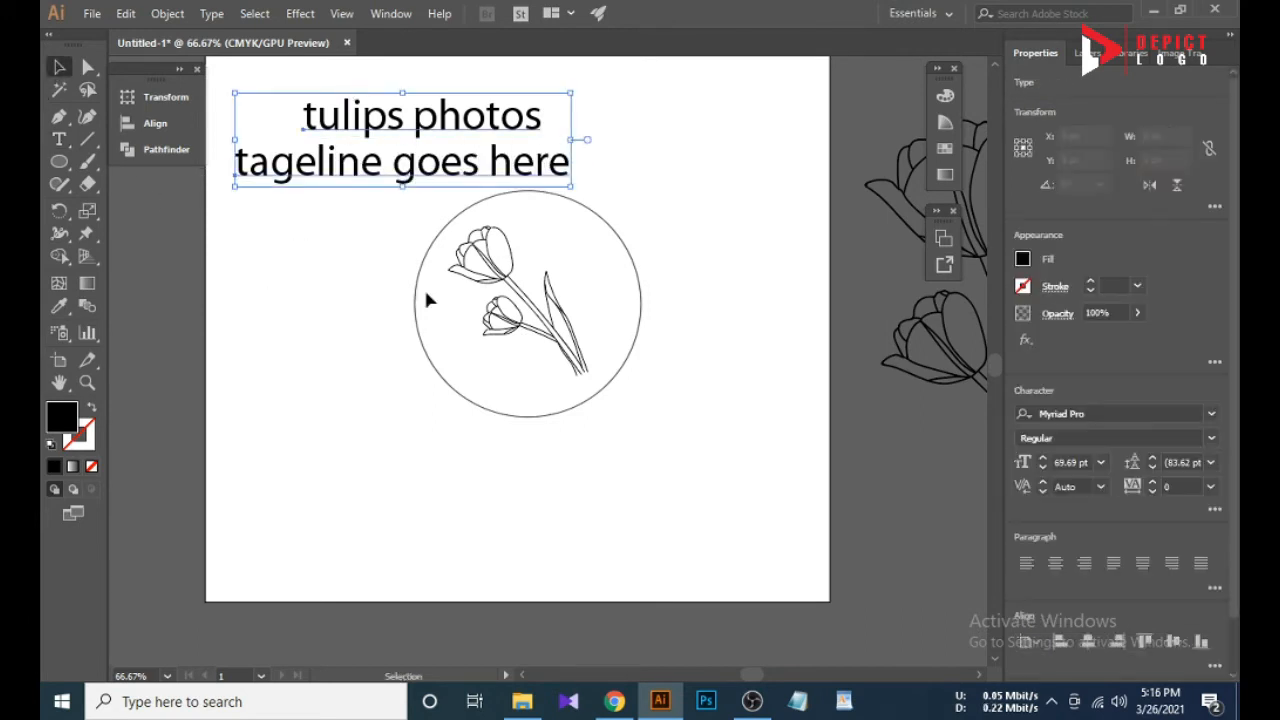
# Set both text lines in all-caps Didot and move the tagline below the circle.
pyautogui.click(1211, 413)
pyautogui.click(874, 509)
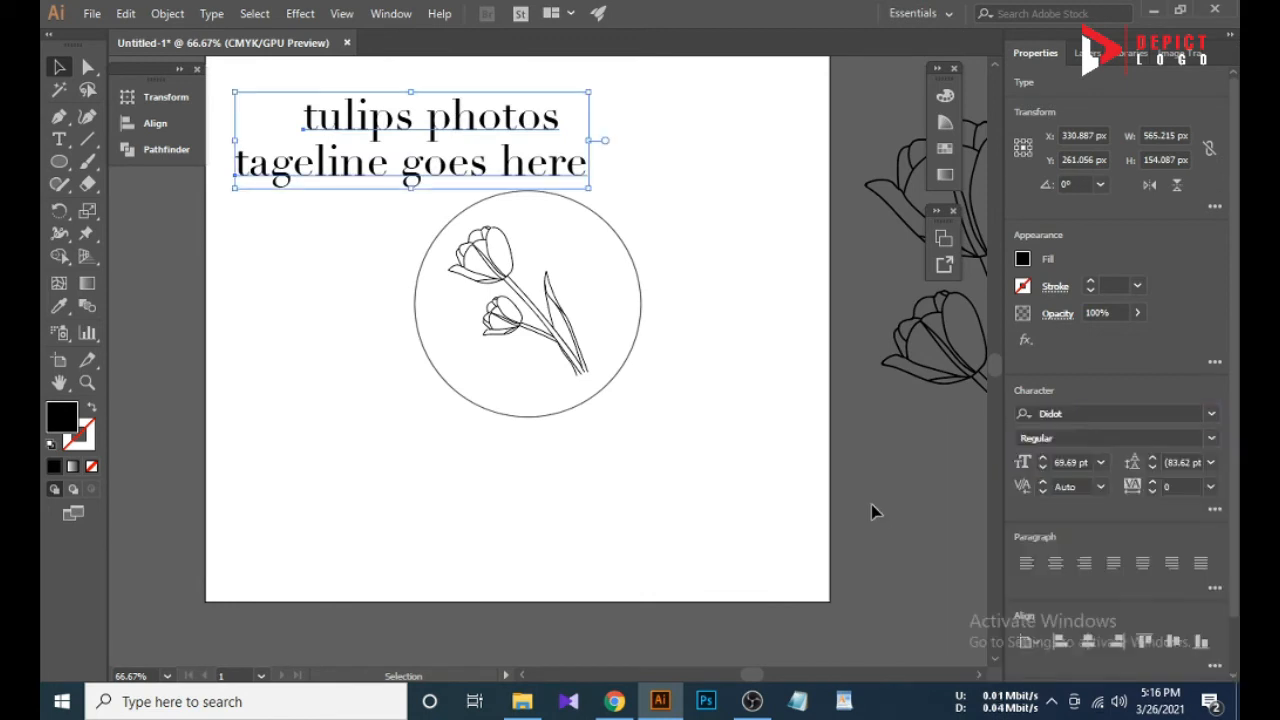
pyautogui.click(1214, 511)
pyautogui.click(1025, 461)
pyautogui.click(701, 432)
pyautogui.click(701, 432)
pyautogui.moveTo(577, 161); pyautogui.dragTo(619, 503)
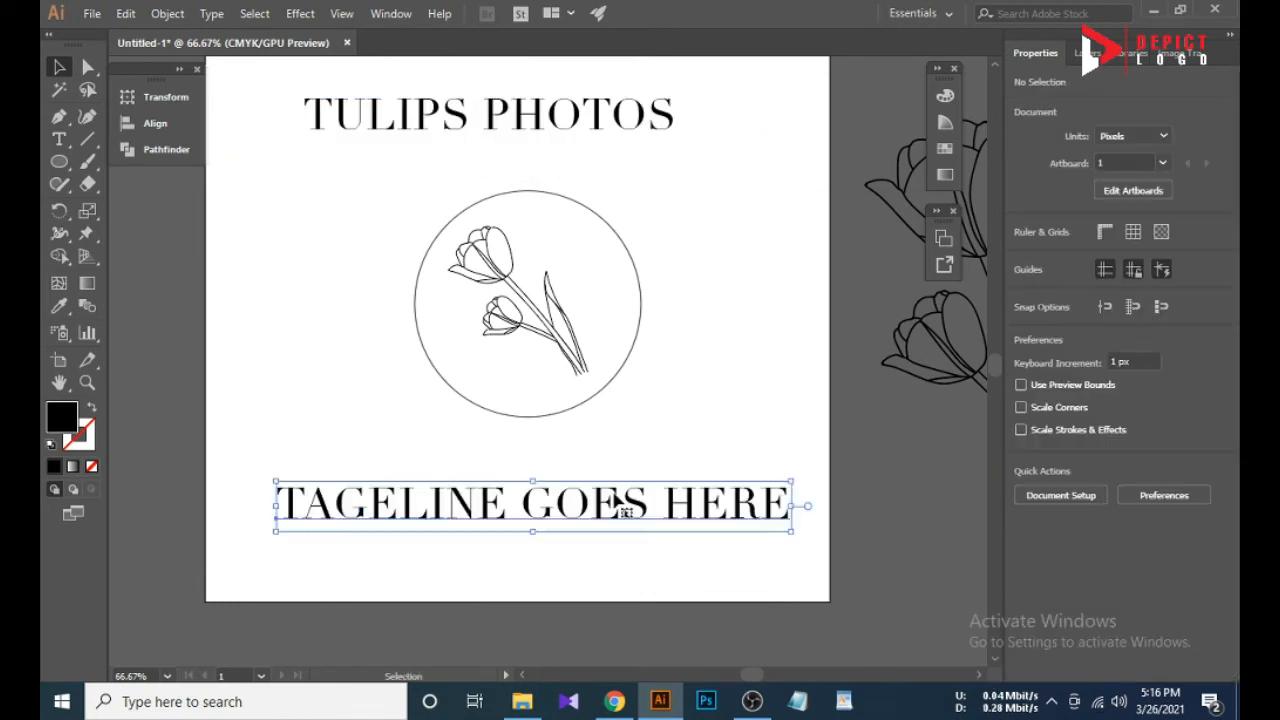
pyautogui.click(700, 340)
# Copy the "TULIPS PHOTOS" text and paste it as type on a path along the circle, starting at its upper left.
pyautogui.click(583, 129)
pyautogui.hotkey('ctrl', 'c')
pyautogui.click(565, 160)
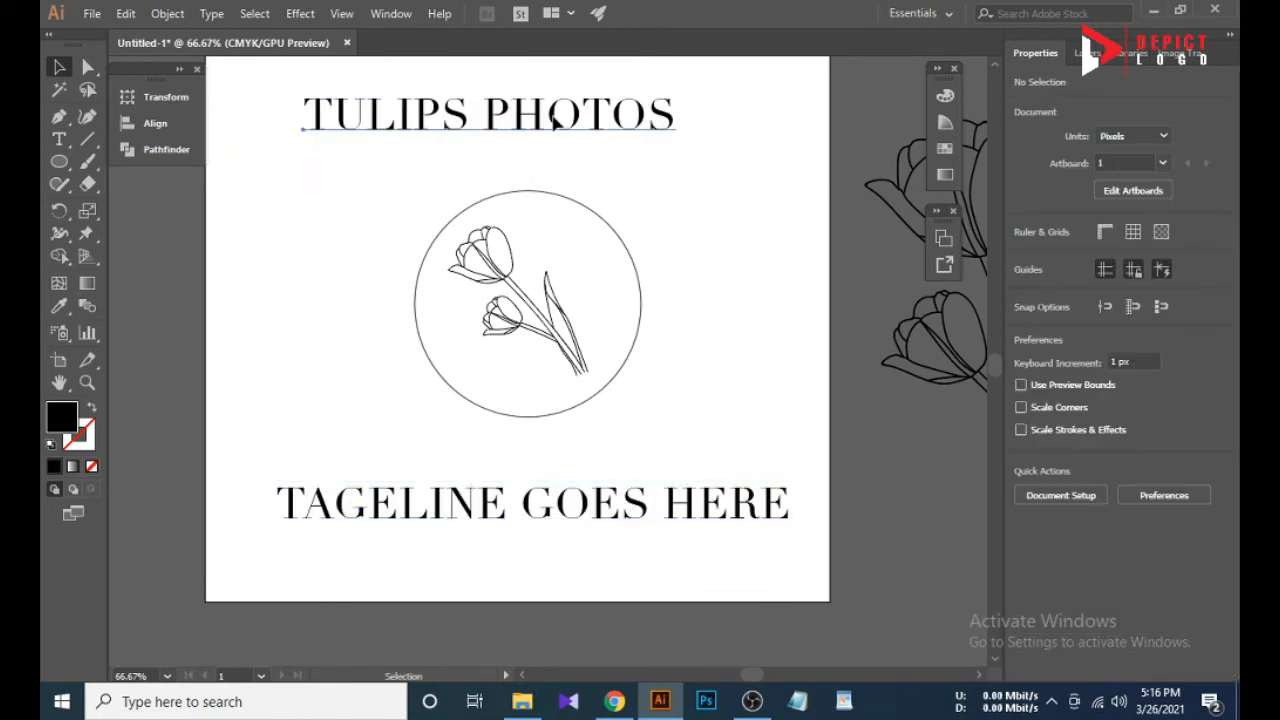
pyautogui.click(557, 121)
pyautogui.click(418, 272)
pyautogui.rightClick(60, 139)
pyautogui.click(165, 183)
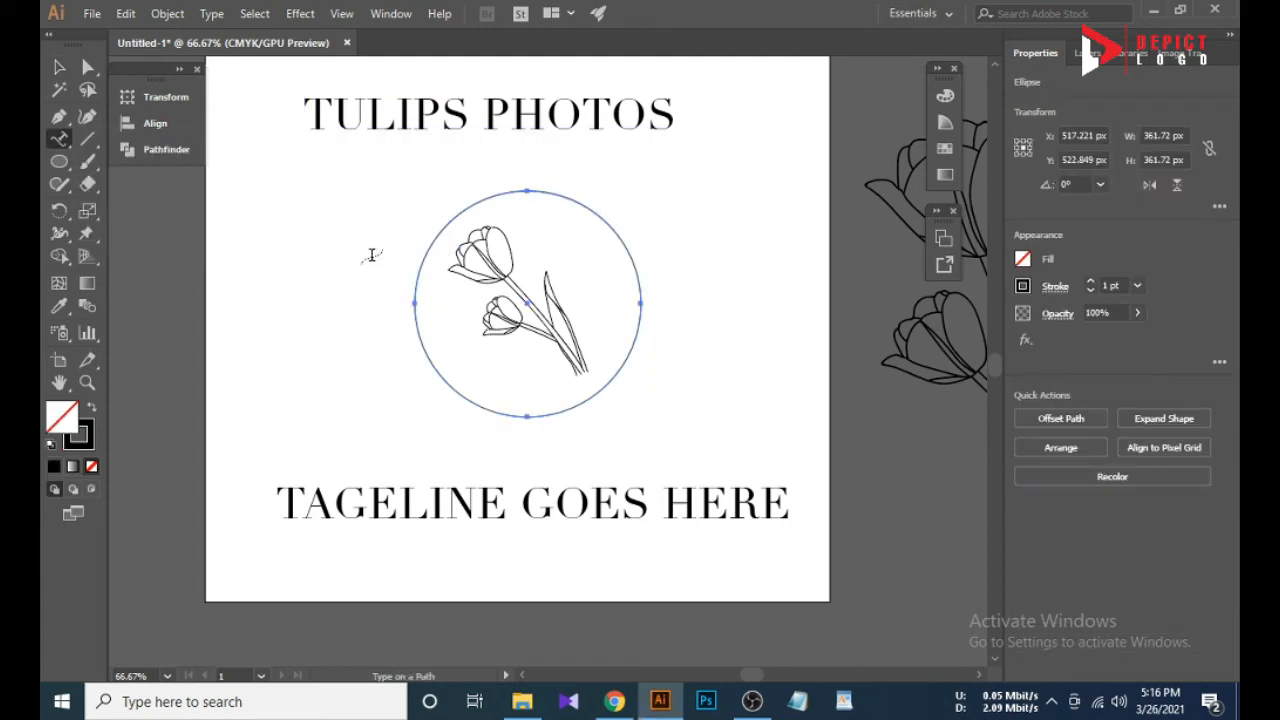
pyautogui.click(437, 236)
pyautogui.hotkey('ctrl', 'v')
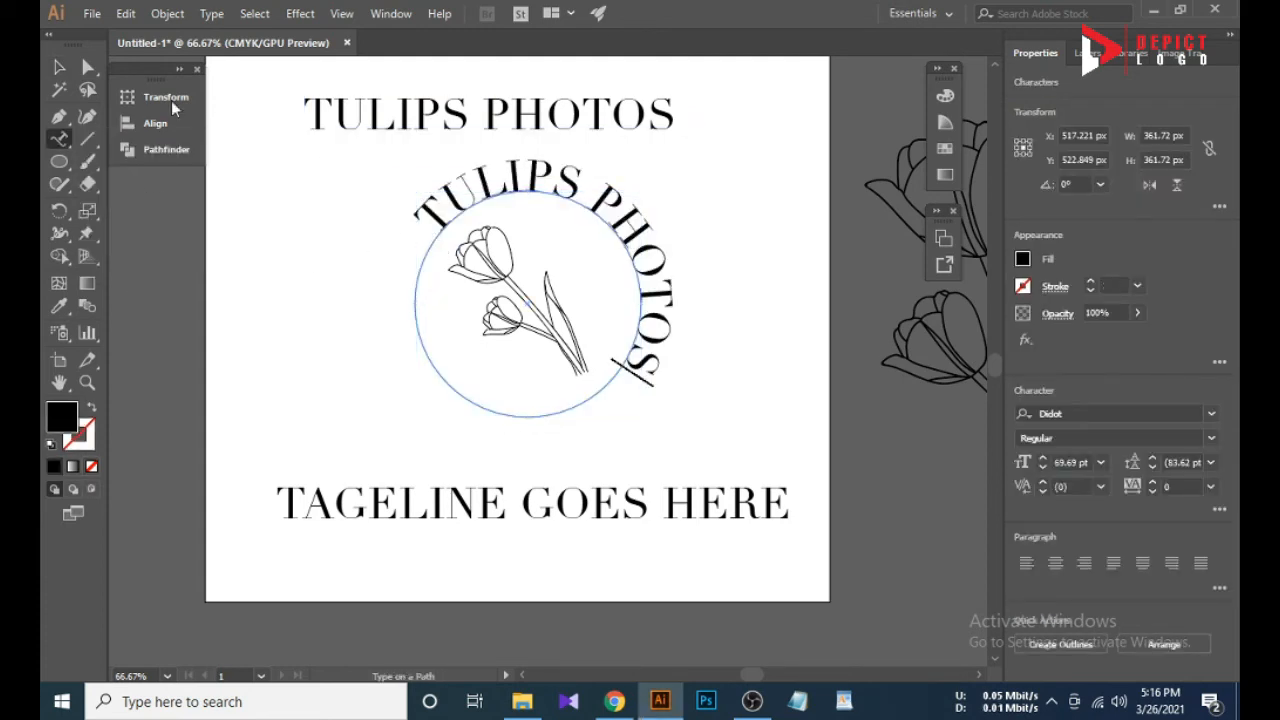
# Reduce the curved "TULIPS PHOTOS" text to 40 pt.
pyautogui.press('Escape')
pyautogui.press('Down')
pyautogui.press('Down')
pyautogui.press('Down')
pyautogui.press('Down')
pyautogui.press('Down')
pyautogui.press('Down')
pyautogui.press('Down')
pyautogui.press('Down')
pyautogui.press('Down')
pyautogui.press('Down')
pyautogui.press('Down')
pyautogui.press('Down')
pyautogui.press('Down')
pyautogui.press('Down')
pyautogui.press('Down')
pyautogui.press('Down')
pyautogui.press('Down')
pyautogui.press('Down')
pyautogui.press('Down')
pyautogui.press('Down')
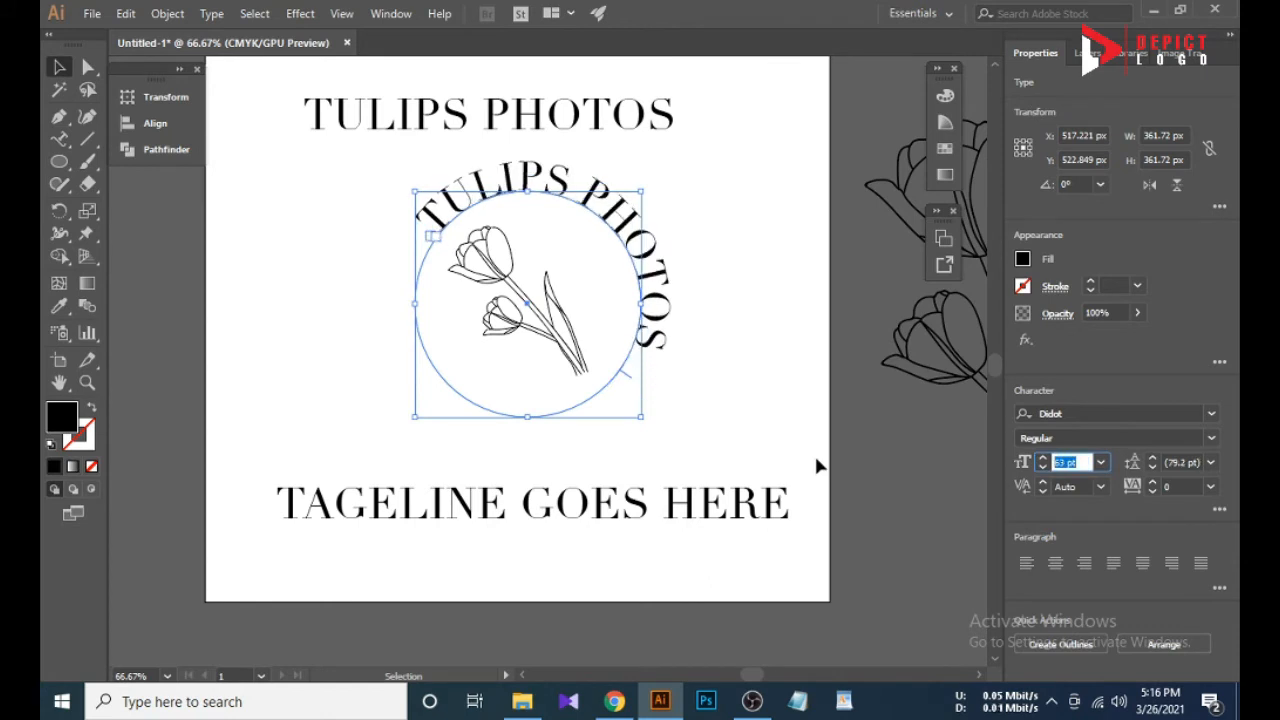
pyautogui.press('Down')
pyautogui.press('Down')
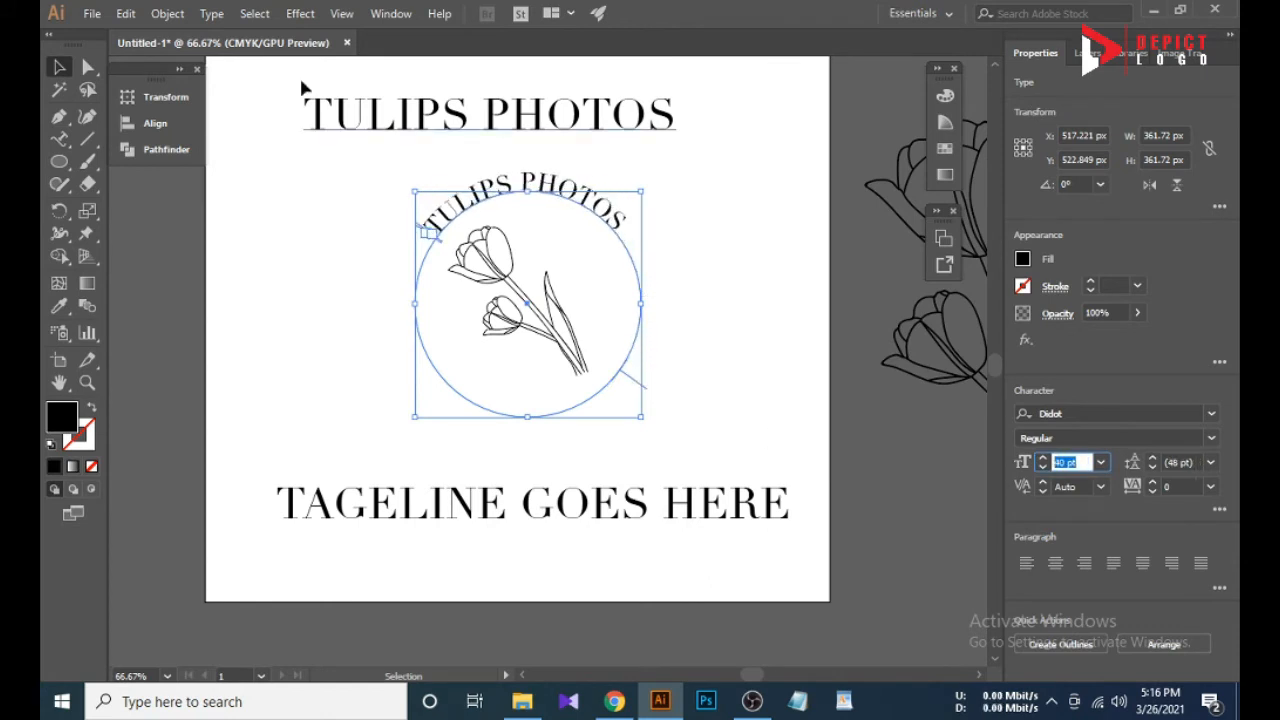
# Set the curved text's Type on a Path options to align its center to the path.
pyautogui.click(211, 13)
pyautogui.moveTo(300, 191)
pyautogui.click(509, 297)
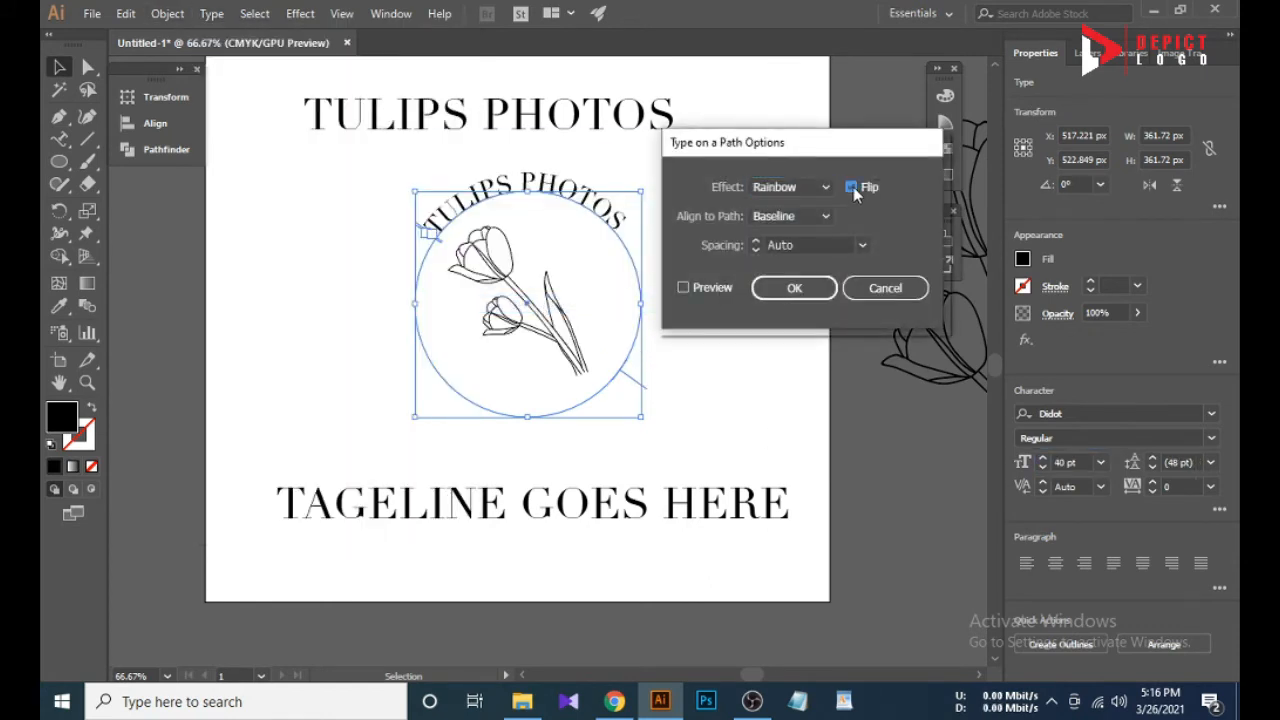
pyautogui.click(687, 289)
pyautogui.click(687, 289)
pyautogui.click(851, 188)
pyautogui.click(790, 217)
pyautogui.click(785, 278)
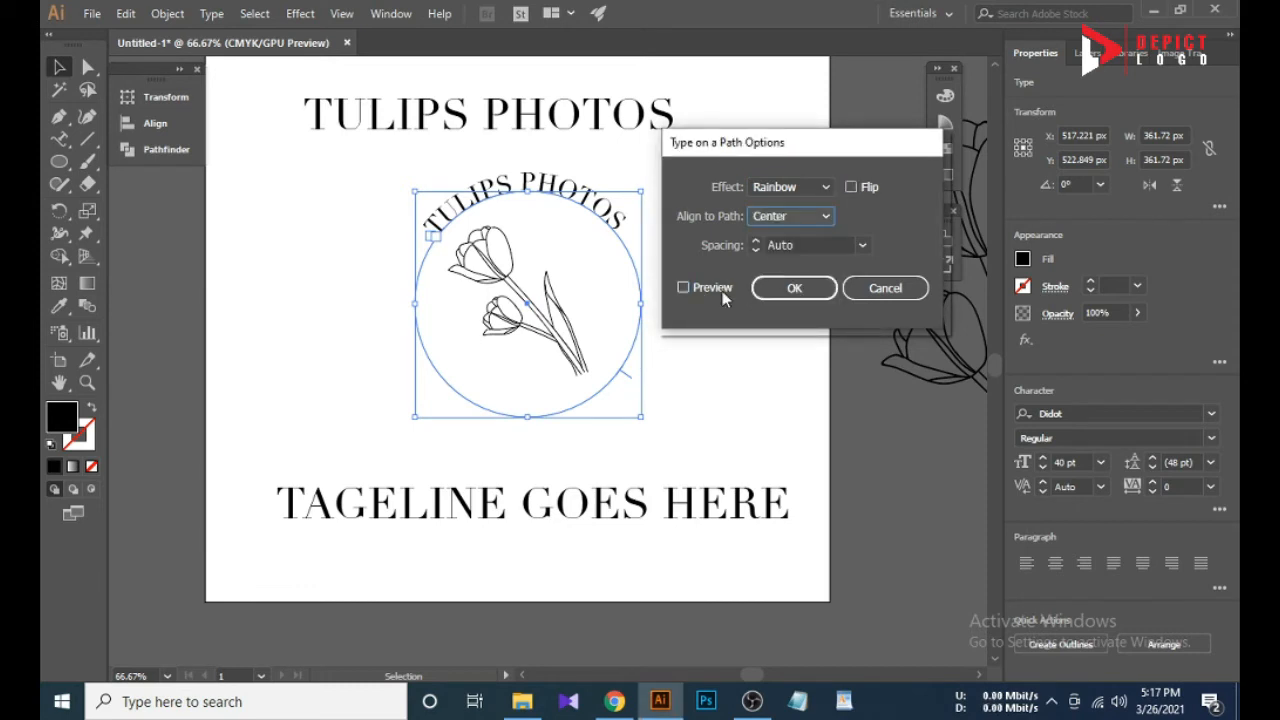
pyautogui.click(722, 291)
pyautogui.click(790, 288)
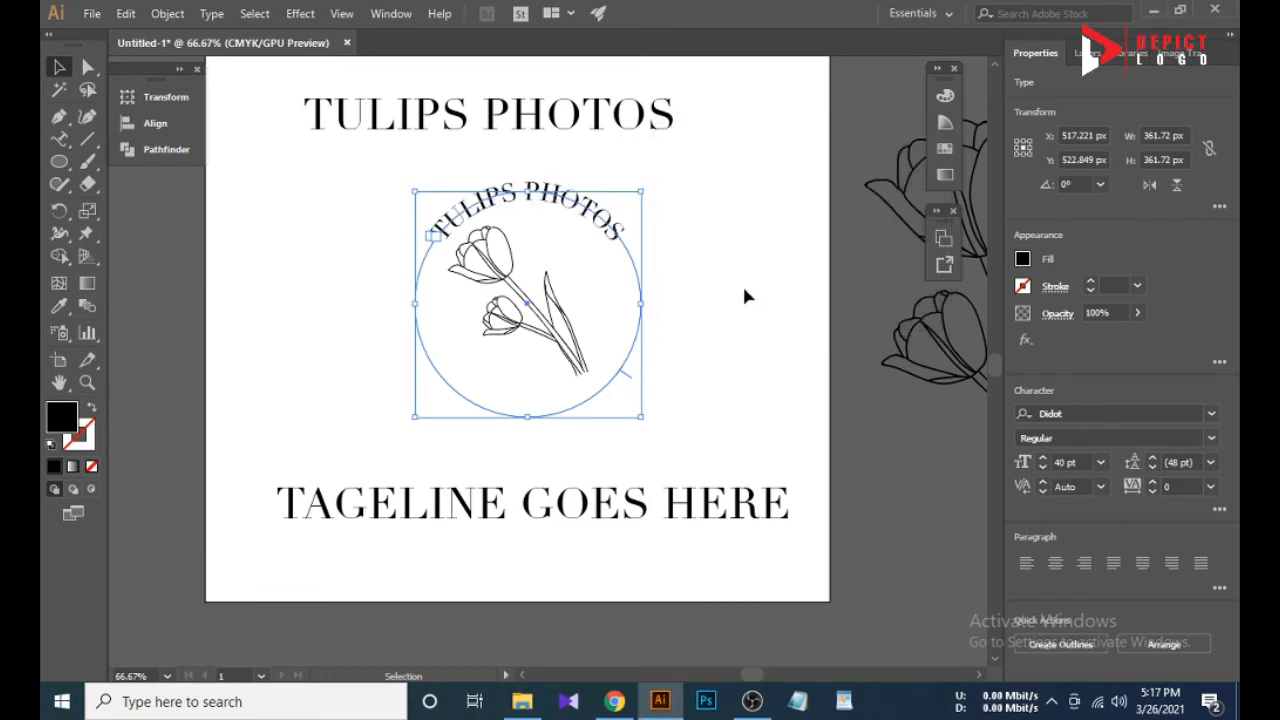
# Show the rulers and place a horizontal guide level with the start of the curved text.
pyautogui.hotkey('ctrl', 'r')
pyautogui.moveTo(564, 66); pyautogui.dragTo(446, 240)
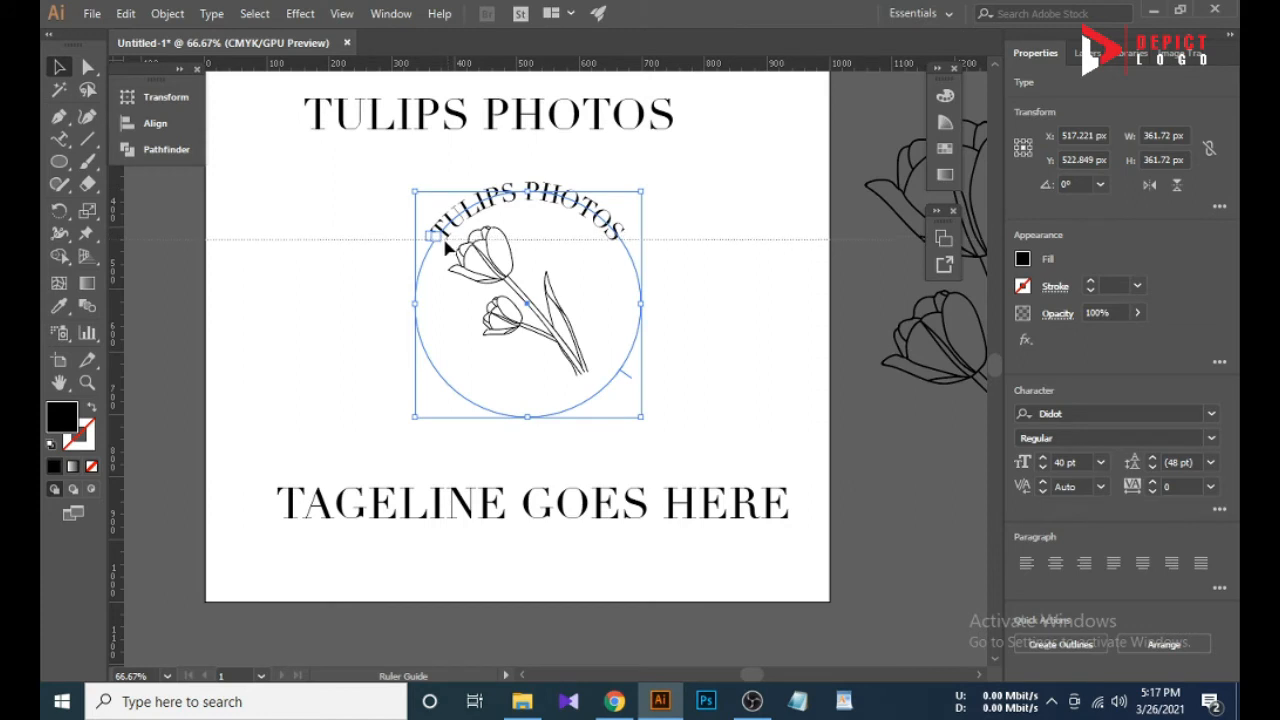
# Set the curved "TULIPS PHOTOS" text to a tracking of 200 and a font size of 31 pt.
pyautogui.click(1210, 486)
pyautogui.click(1192, 450)
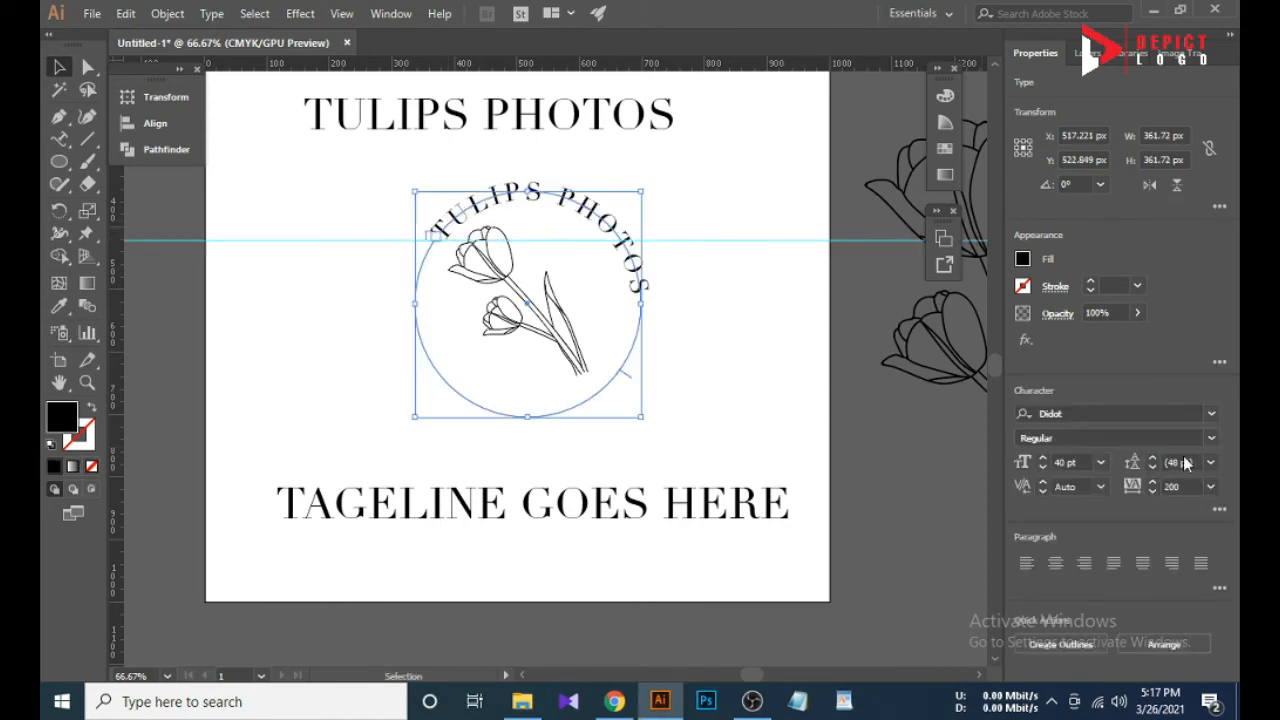
pyautogui.press('Down')
pyautogui.press('Down')
pyautogui.press('Down')
pyautogui.press('Down')
pyautogui.press('Down')
pyautogui.press('Down')
pyautogui.press('Down')
pyautogui.press('Down')
pyautogui.press('Down')
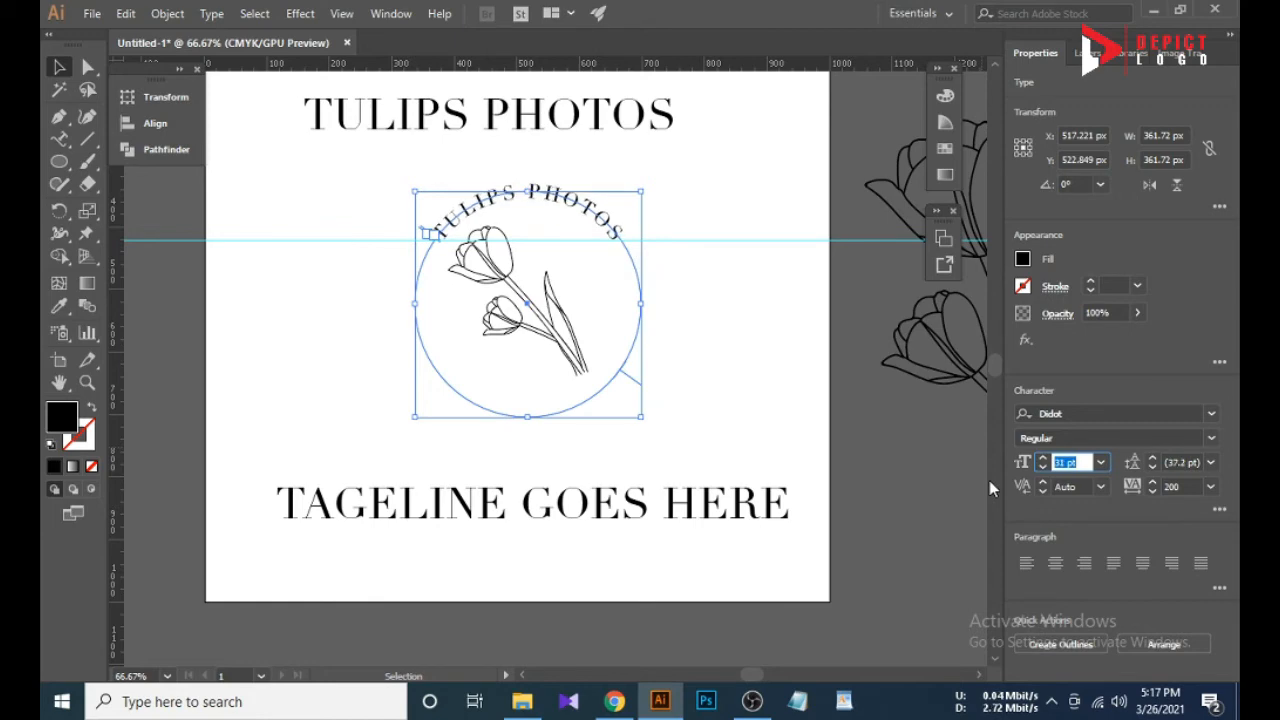
# Paste a copy of the curved text in front and flip it to run along the bottom of the circle.
pyautogui.click(125, 13)
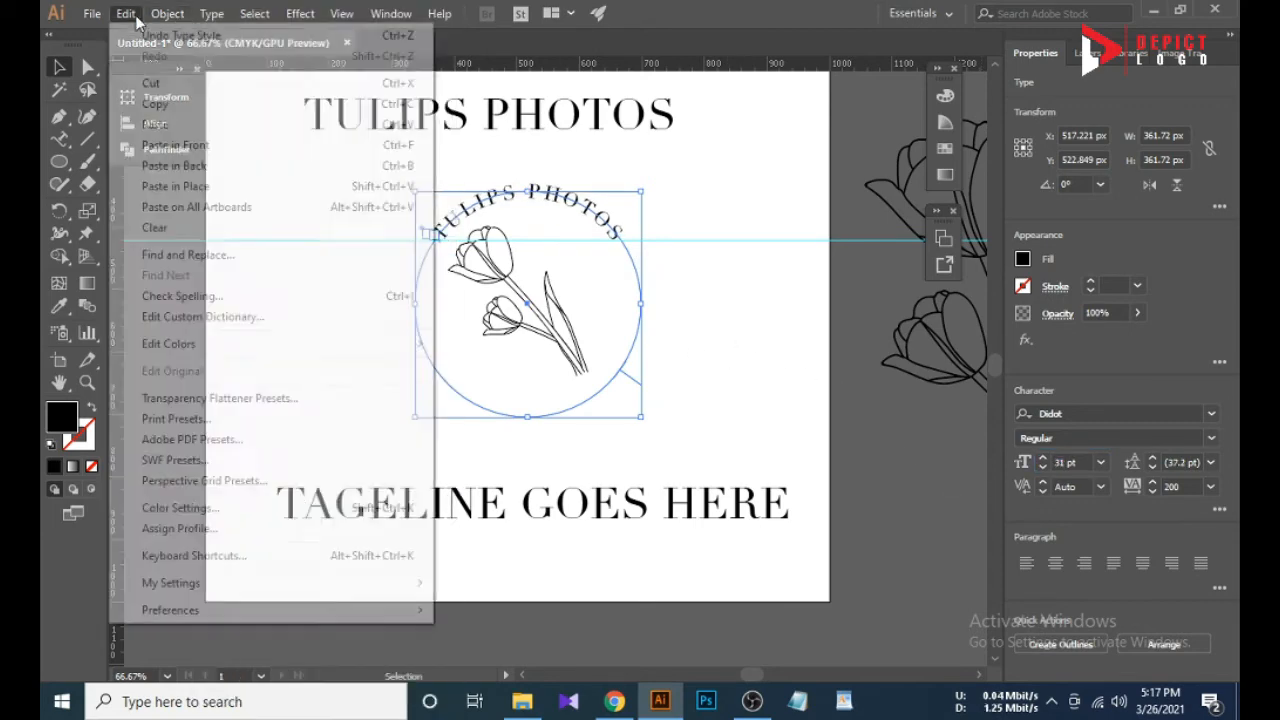
pyautogui.click(60, 60)
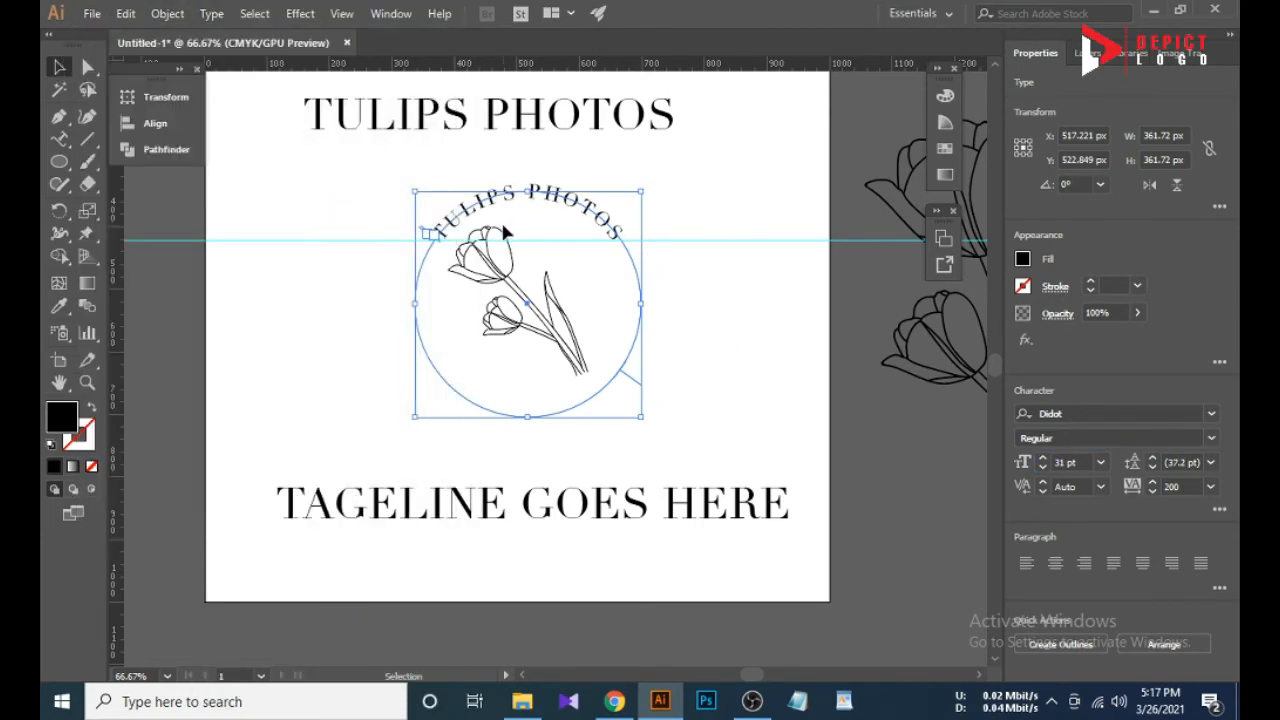
pyautogui.hotkey('ctrl', 'c')
pyautogui.hotkey('ctrl', 'f')
pyautogui.moveTo(635, 382); pyautogui.dragTo(455, 371)
# Replace the lower curved text with the copied "TAGELINE GOES HERE" text.
pyautogui.click(546, 503)
pyautogui.hotkey('ctrl', 'c')
pyautogui.press('v')
pyautogui.click(598, 418)
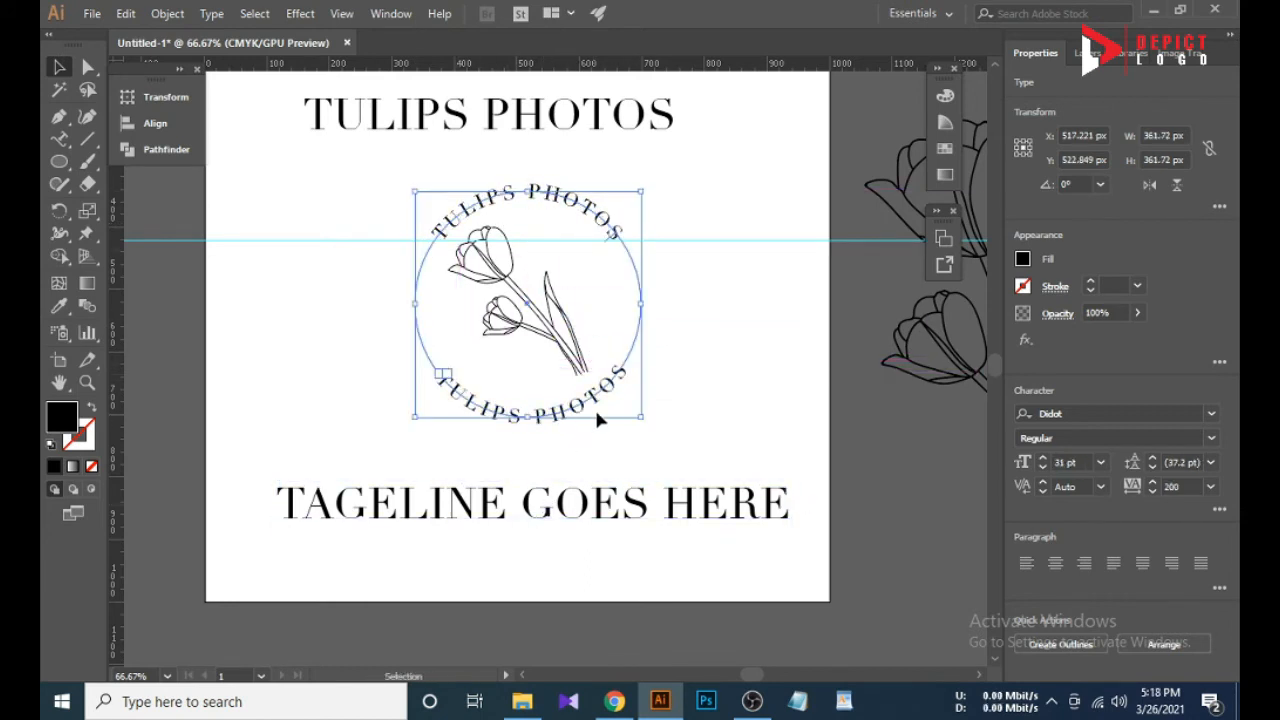
pyautogui.doubleClick(622, 375)
pyautogui.moveTo(626, 370); pyautogui.dragTo(405, 410)
pyautogui.hotkey('ctrl', 'v')
pyautogui.press('Escape')
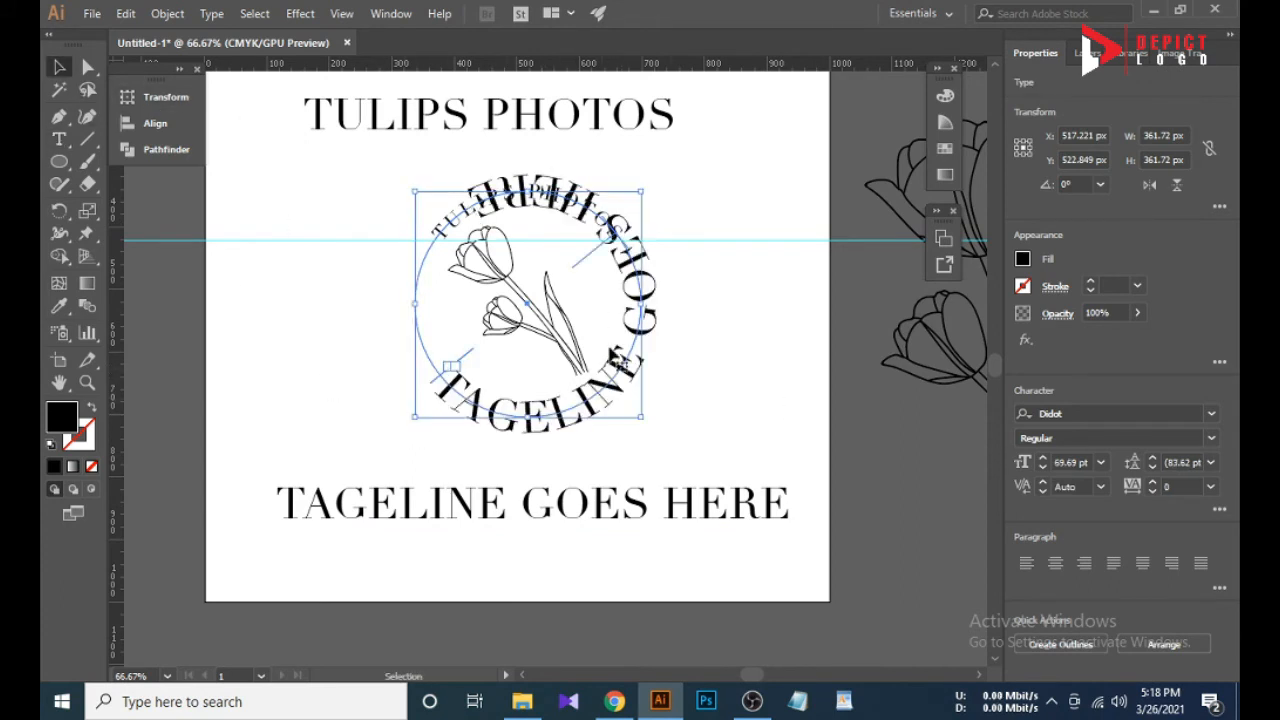
# Set the curved tagline to 20 pt with a tracking of 200.
pyautogui.click(1090, 462)
pyautogui.write('20')
pyautogui.press('Return')
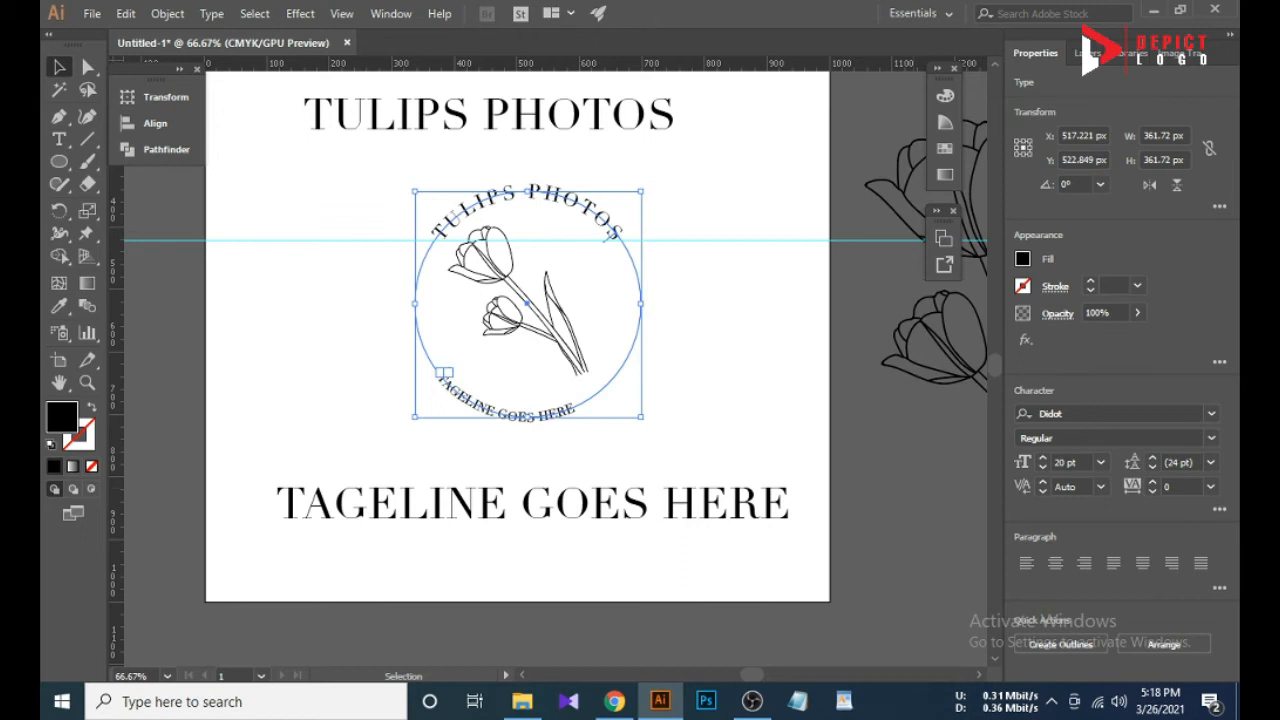
pyautogui.click(1210, 487)
pyautogui.click(1196, 465)
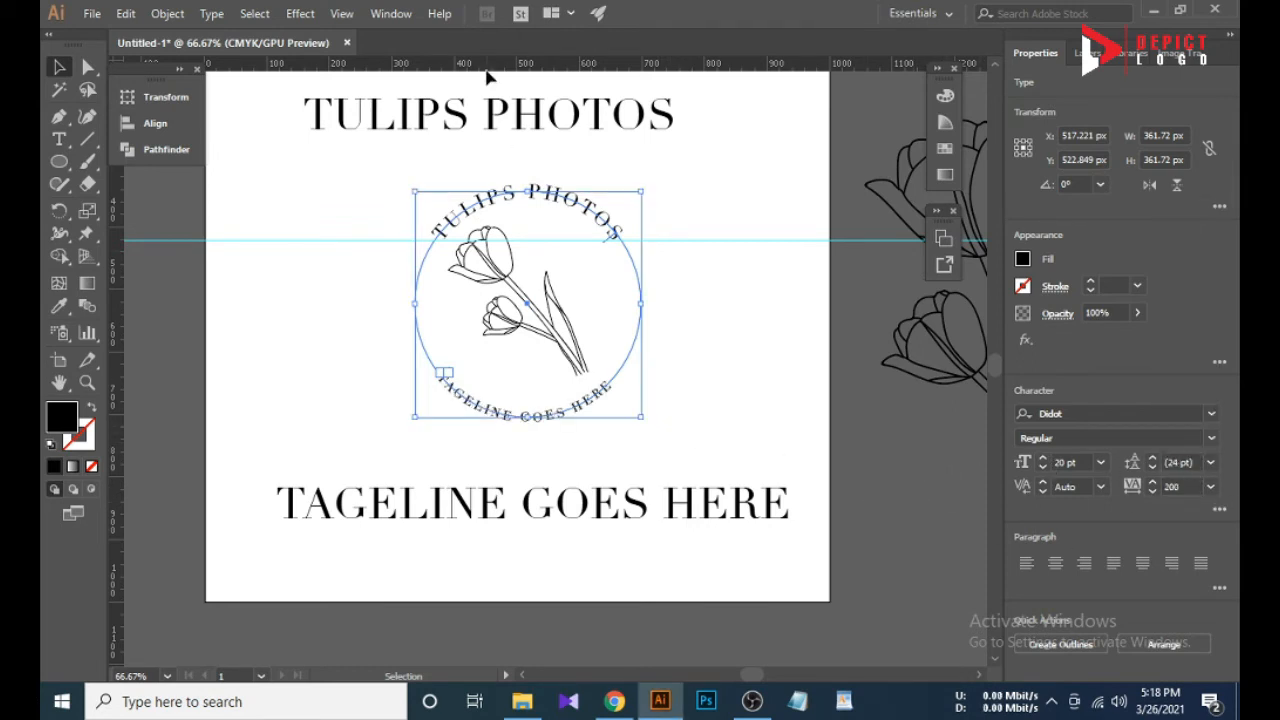
# Place a horizontal guide level with the start of the curved tagline and raise its tracking to 234.
pyautogui.moveTo(487, 77); pyautogui.dragTo(443, 371)
pyautogui.click(600, 403)
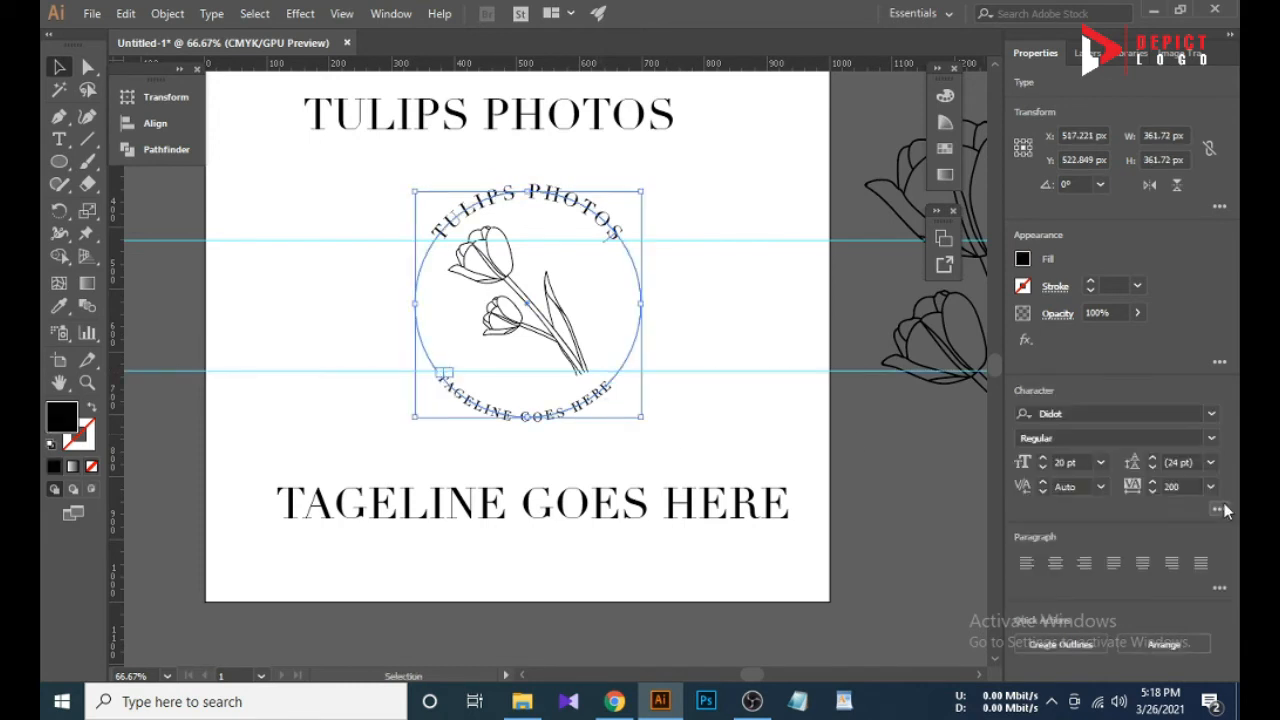
pyautogui.press('Up')
pyautogui.press('Up')
pyautogui.press('Up')
pyautogui.press('Up')
pyautogui.press('Up')
pyautogui.press('Up')
pyautogui.press('Up')
pyautogui.press('Up')
pyautogui.press('Up')
pyautogui.press('Up')
pyautogui.press('Up')
pyautogui.press('Up')
pyautogui.press('Up')
pyautogui.press('Up')
pyautogui.press('Up')
pyautogui.press('Up')
pyautogui.press('Up')
pyautogui.press('Up')
pyautogui.press('Up')
pyautogui.press('Up')
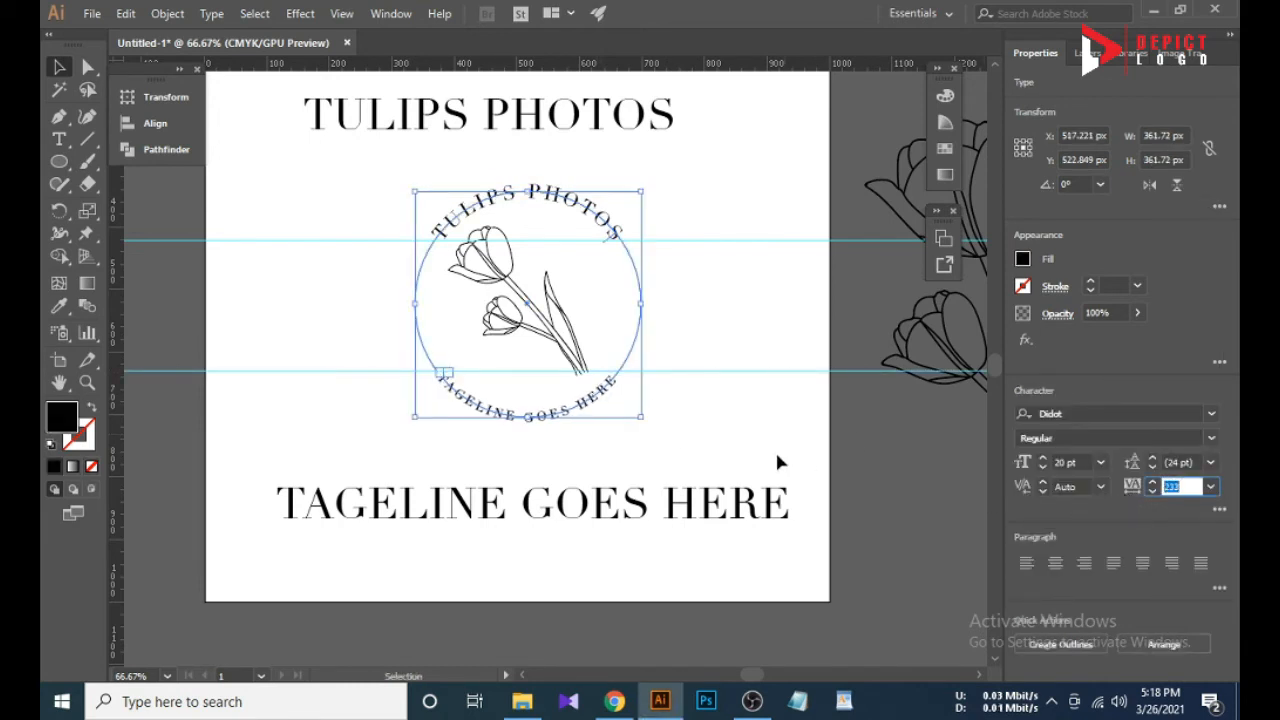
# Delete both horizontal guides.
pyautogui.click(708, 420)
pyautogui.moveTo(718, 200); pyautogui.dragTo(768, 434)
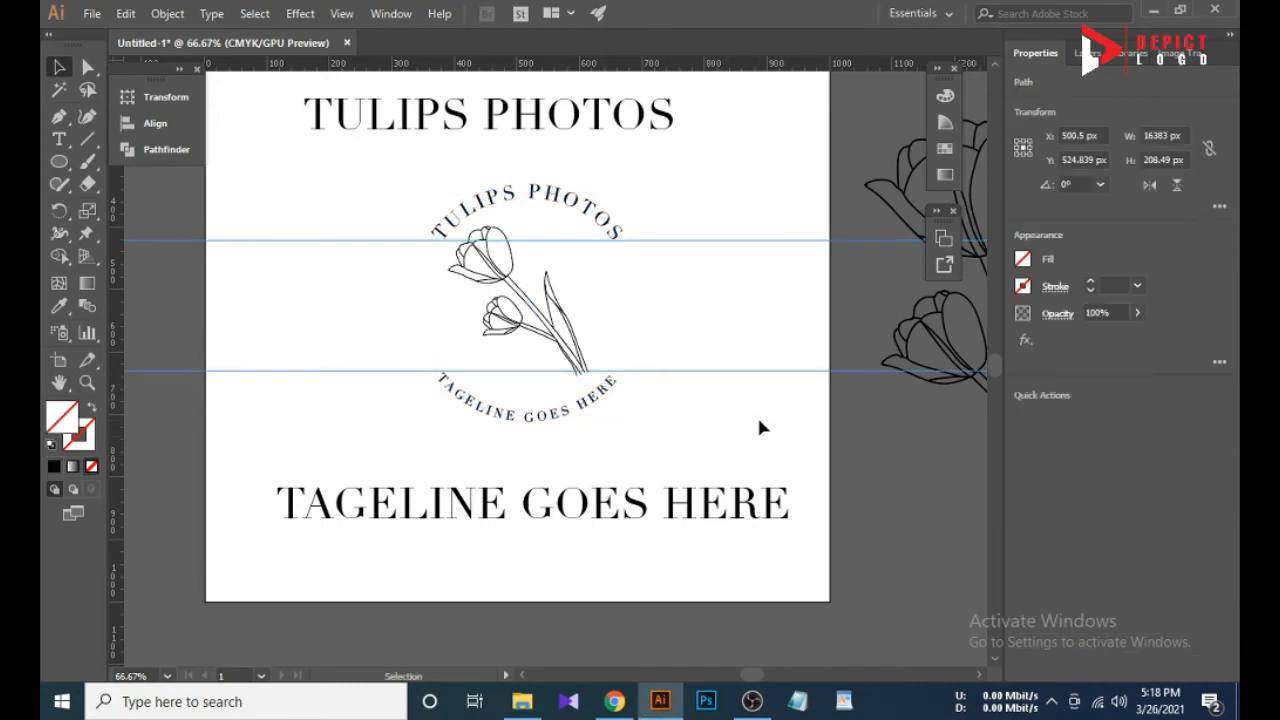
pyautogui.press('Delete')
pyautogui.scroll(-1, 408, 141)
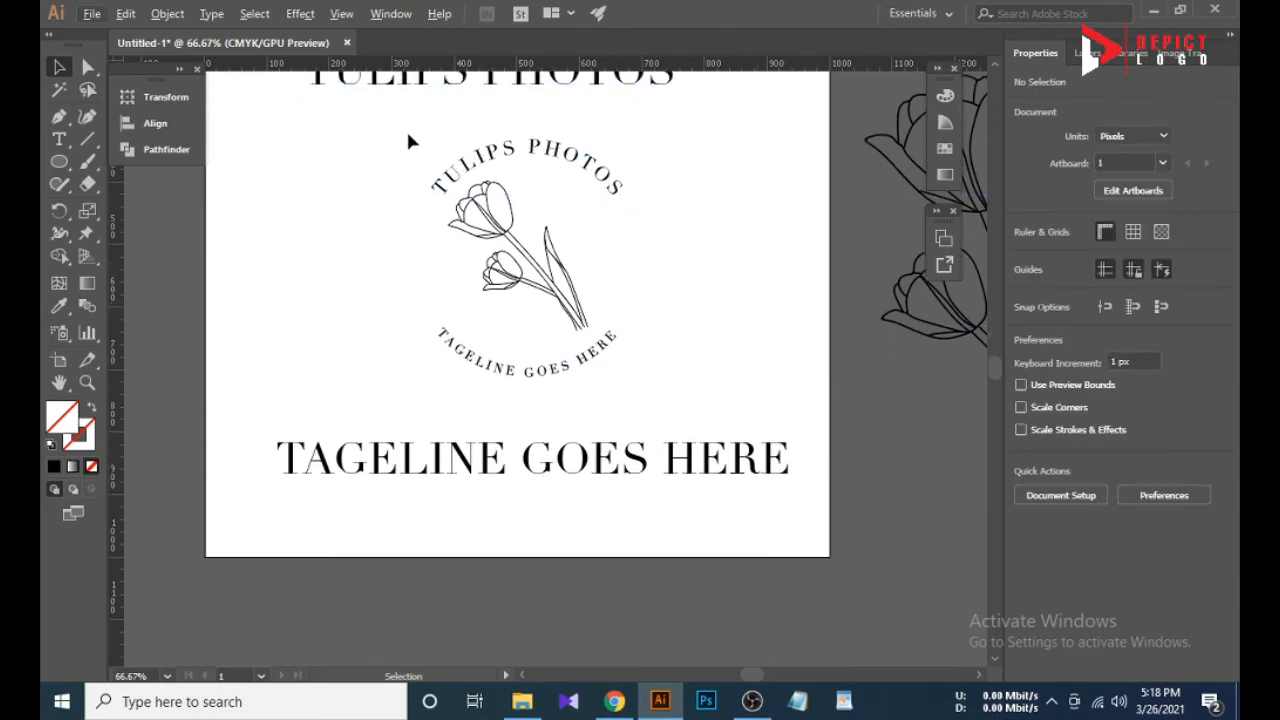
# Add the text "ESTD" to the left of the tulip and a copy reading "2021" to its right.
pyautogui.scroll(1, 408, 141)
pyautogui.press('t')
pyautogui.click(218, 215)
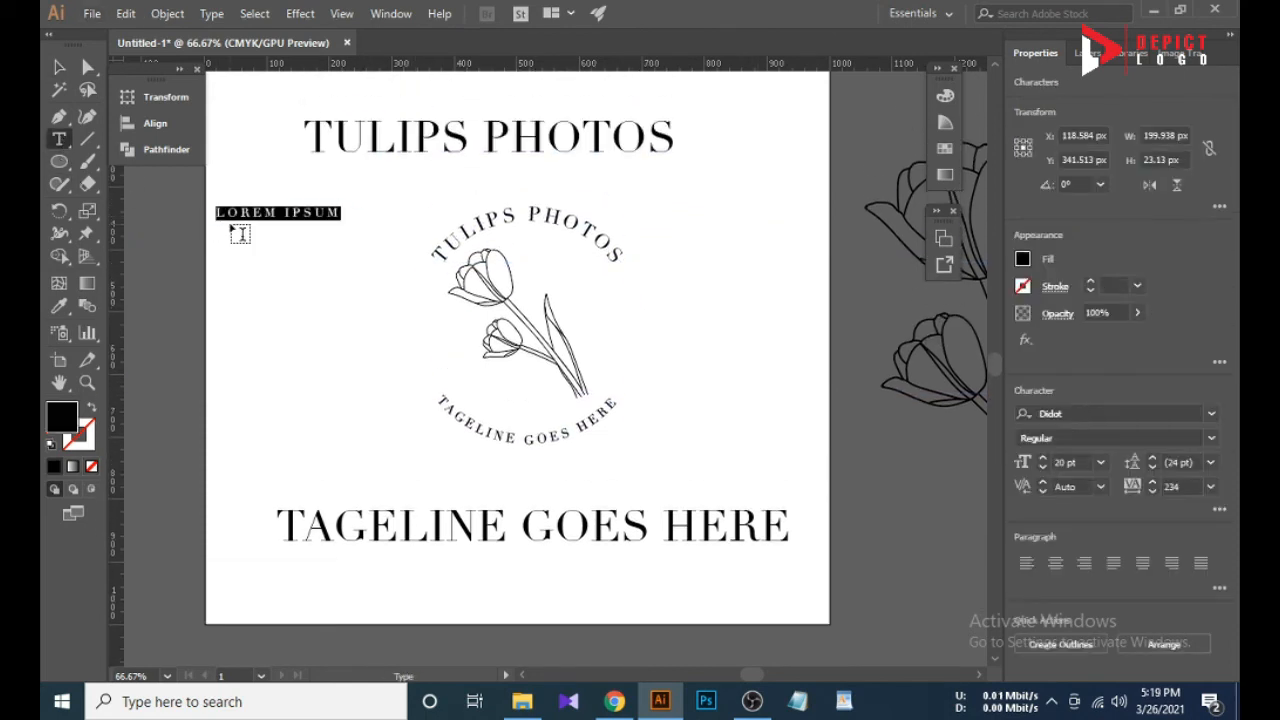
pyautogui.write('ESTD')
pyautogui.click(60, 66)
pyautogui.moveTo(238, 212); pyautogui.dragTo(623, 327)
pyautogui.press('t')
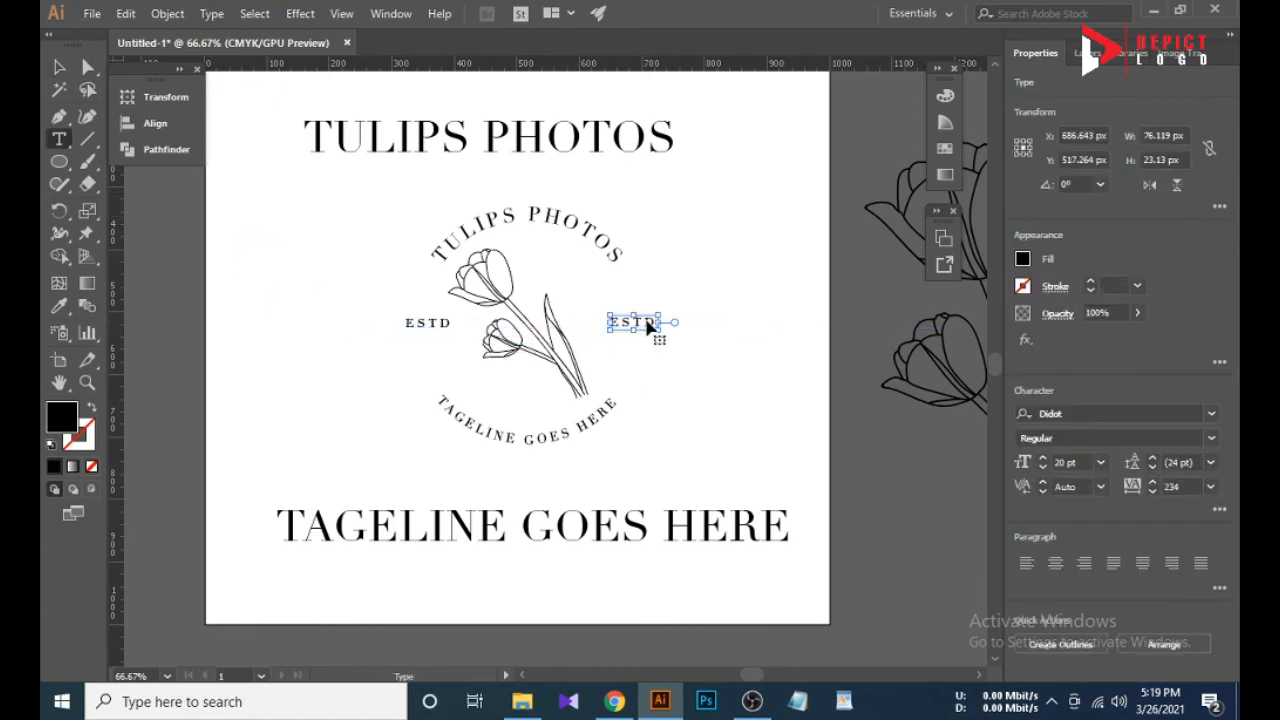
pyautogui.press('Escape')
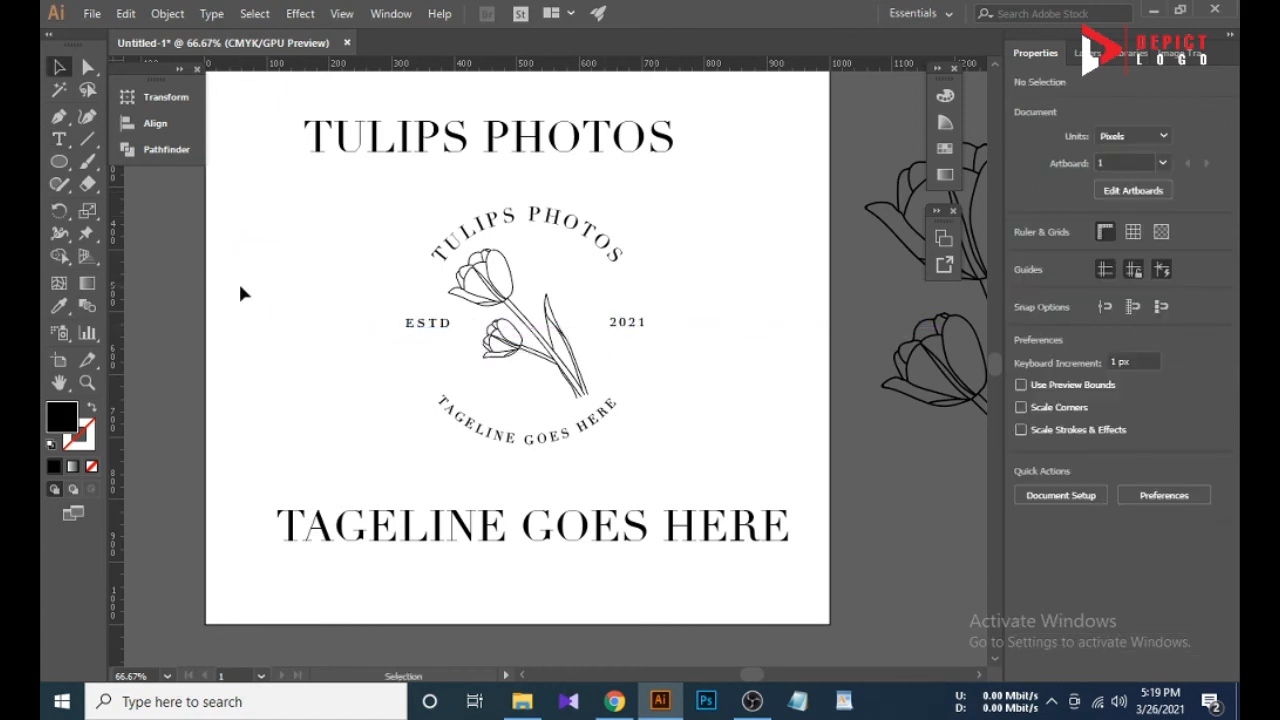
# Align "ESTD" and "2021" on their vertical centers and group them.
pyautogui.click(428, 322)
pyautogui.keyDown('shift'); pyautogui.click(636, 326); pyautogui.keyUp('shift')
pyautogui.click(150, 123)
pyautogui.click(368, 138)
pyautogui.click(388, 89)
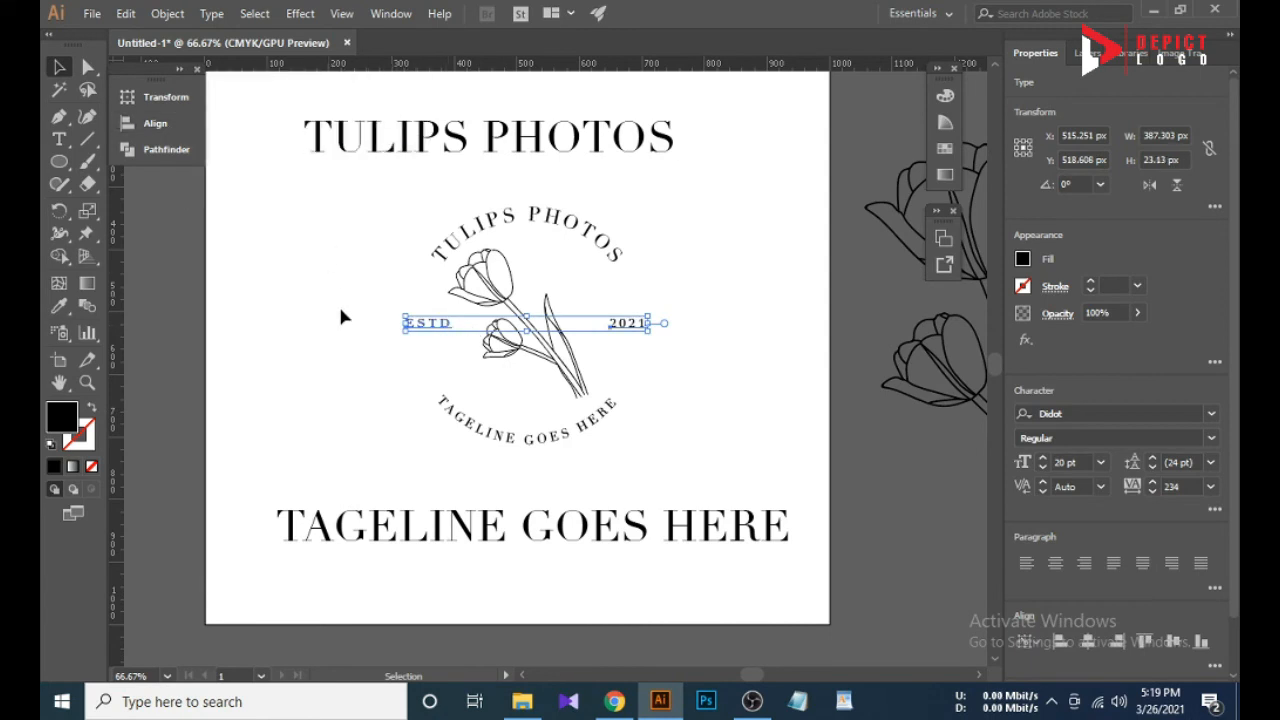
pyautogui.rightClick(435, 322)
pyautogui.click(66, 75)
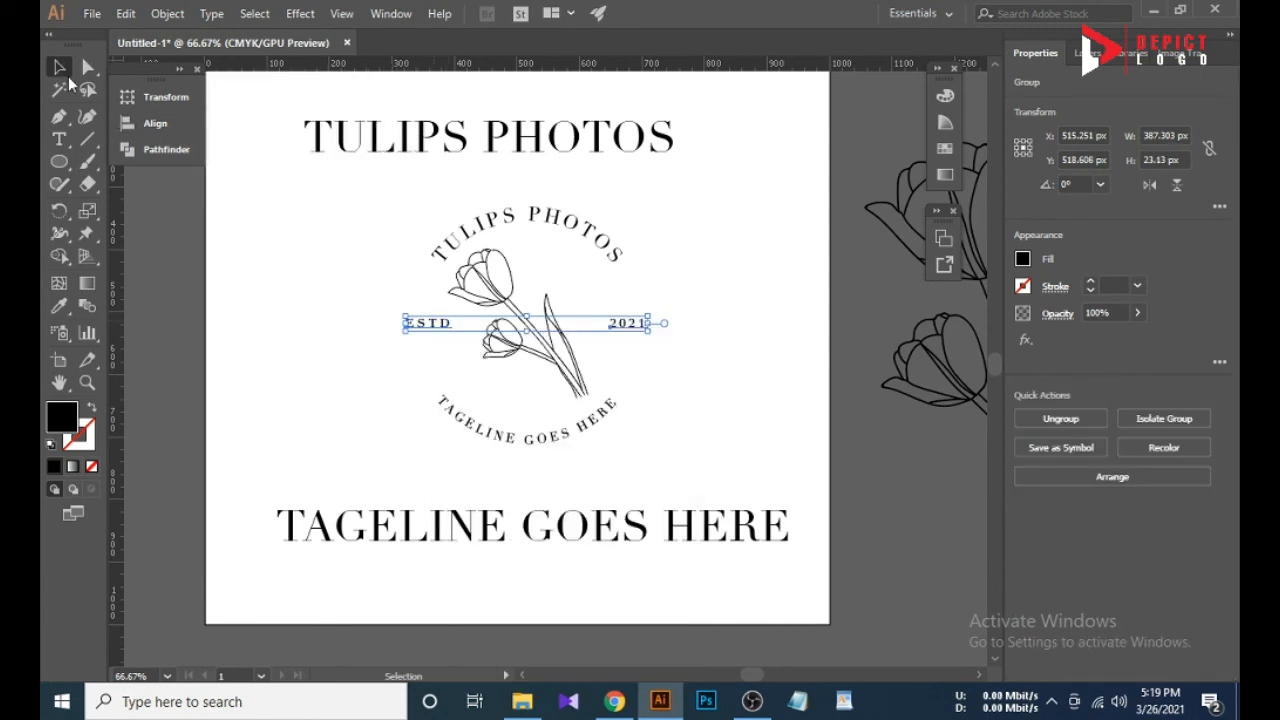
# Center the "ESTD" and "2021" group on the circle of the curved text.
pyautogui.keyDown('shift'); pyautogui.click(428, 223); pyautogui.keyUp('shift')
pyautogui.click(152, 123)
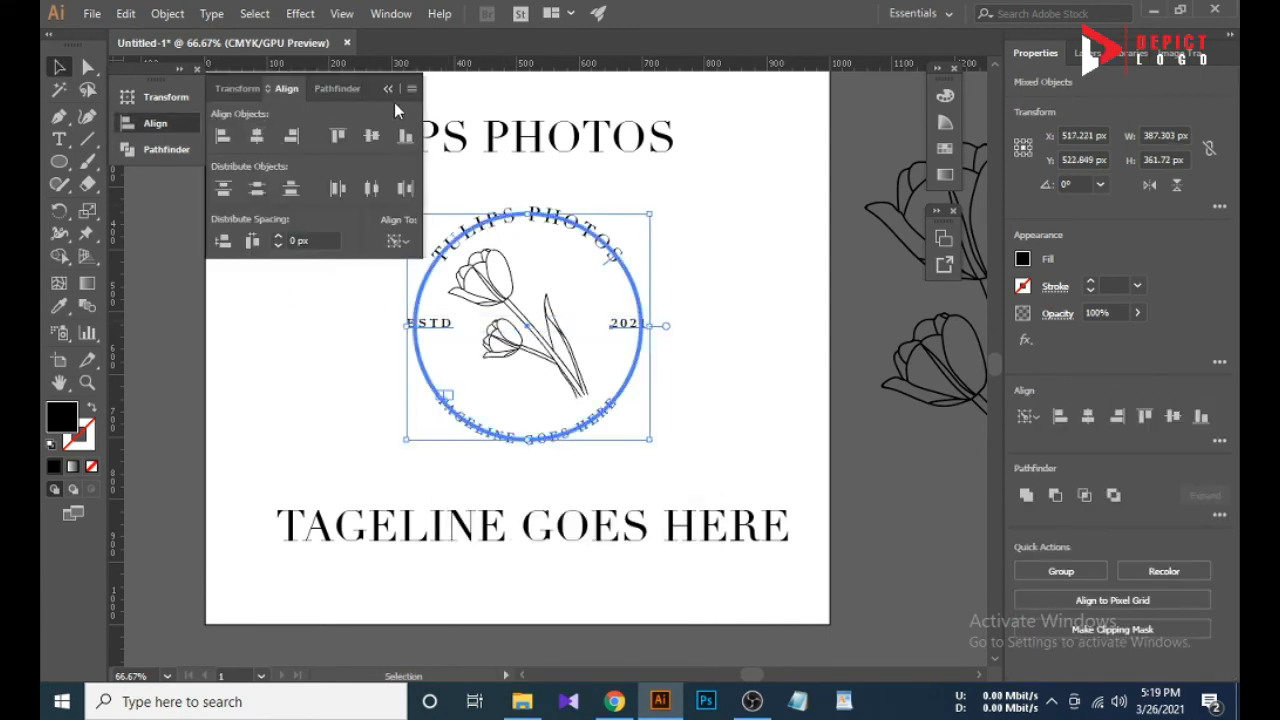
pyautogui.click(371, 137)
pyautogui.click(313, 171)
# Ungroup the two side texts and move "ESTD" slightly outward, away from the tulip.
pyautogui.moveTo(391, 303); pyautogui.dragTo(424, 331)
pyautogui.click(376, 336)
pyautogui.rightClick(440, 327)
pyautogui.click(492, 484)
pyautogui.click(441, 332)
pyautogui.click(345, 345)
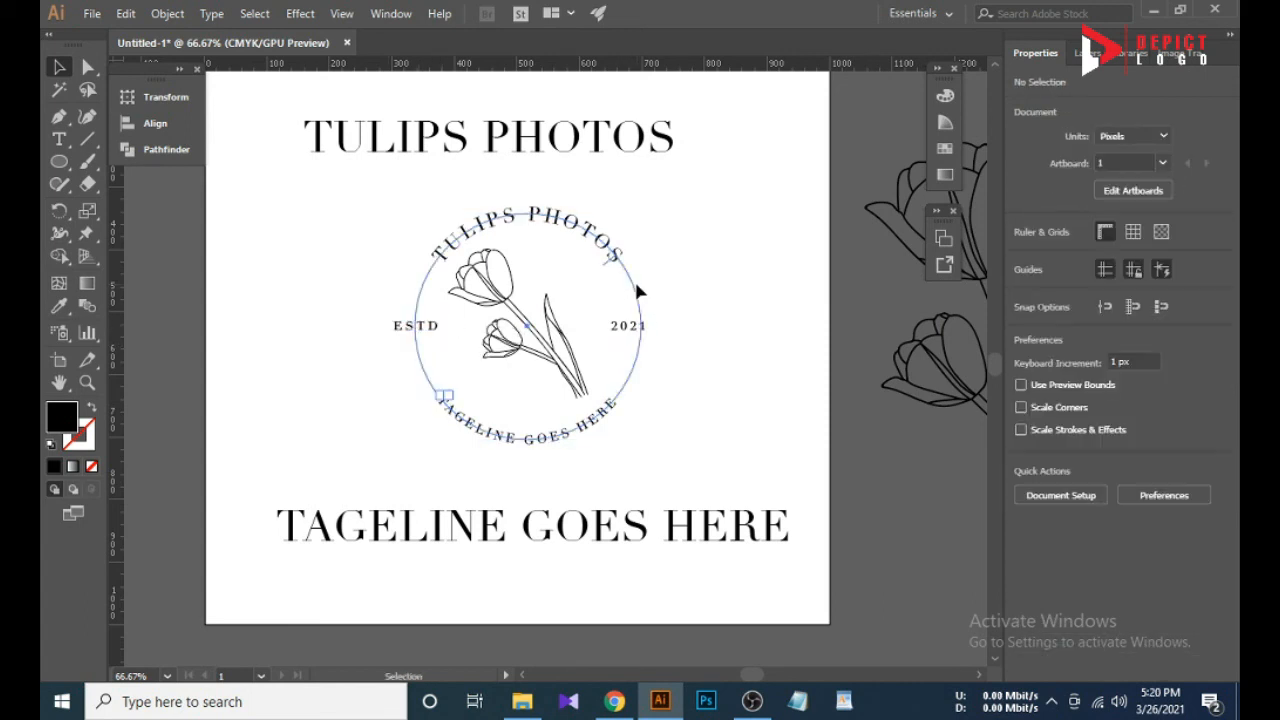
# Move "2021" slightly outward from the tulip and align it vertically with "ESTD".
pyautogui.moveTo(632, 326); pyautogui.dragTo(645, 327)
pyautogui.click(680, 380)
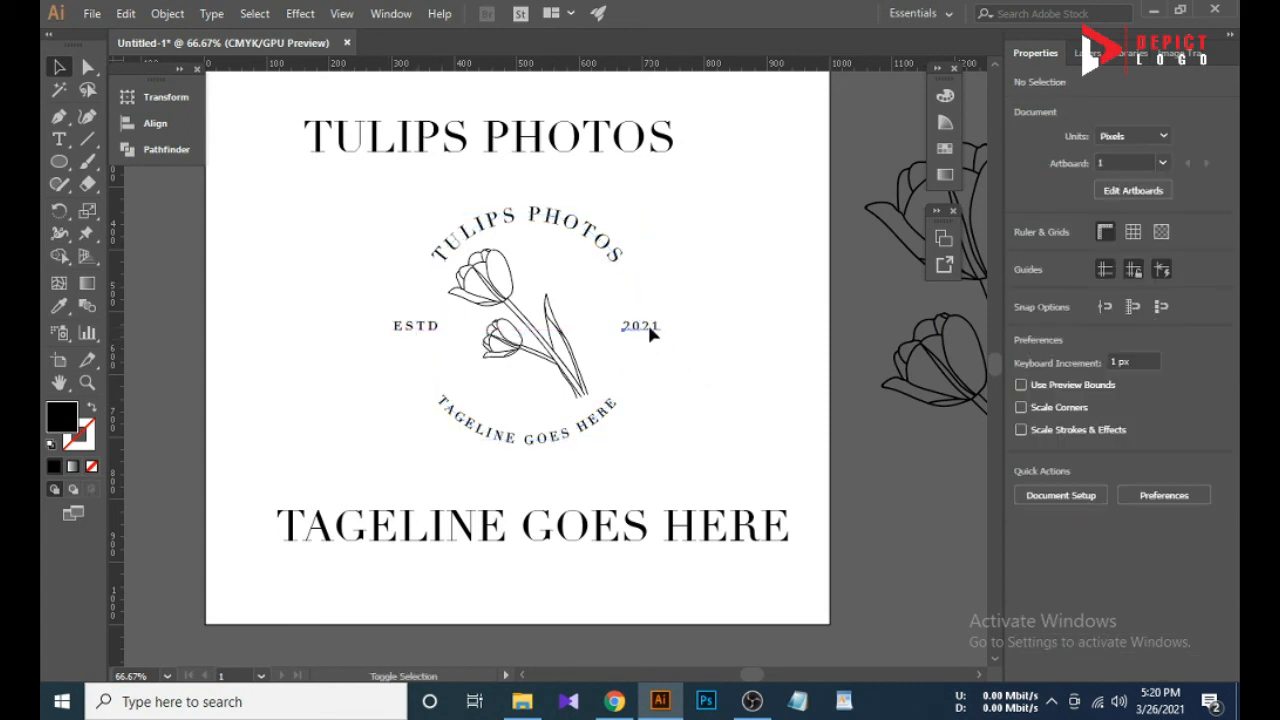
pyautogui.click(651, 331)
pyautogui.keyDown('shift'); pyautogui.click(408, 331); pyautogui.keyUp('shift')
pyautogui.click(155, 123)
pyautogui.click(391, 271)
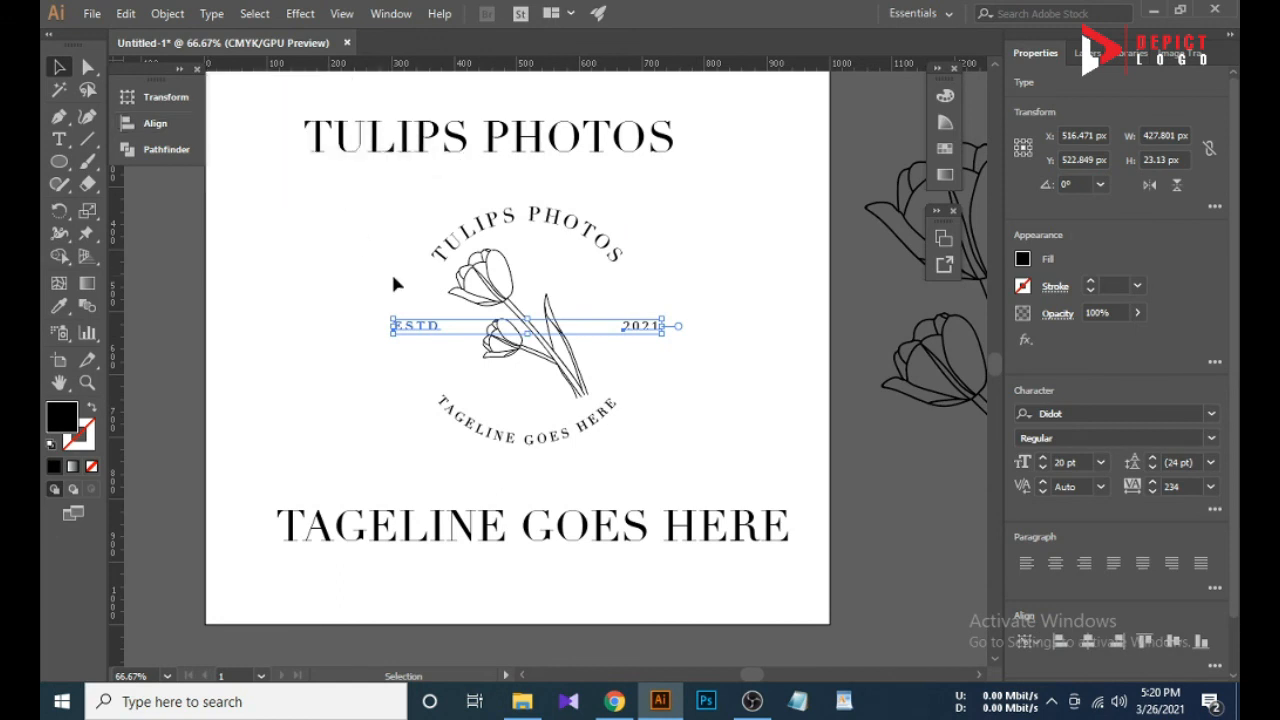
# Delete the large straight "TAGELINE GOES HERE" and "TULIPS PHOTOS" texts.
pyautogui.scroll(-1, 330, 283)
pyautogui.click(430, 472)
pyautogui.press('Delete')
pyautogui.click(456, 178)
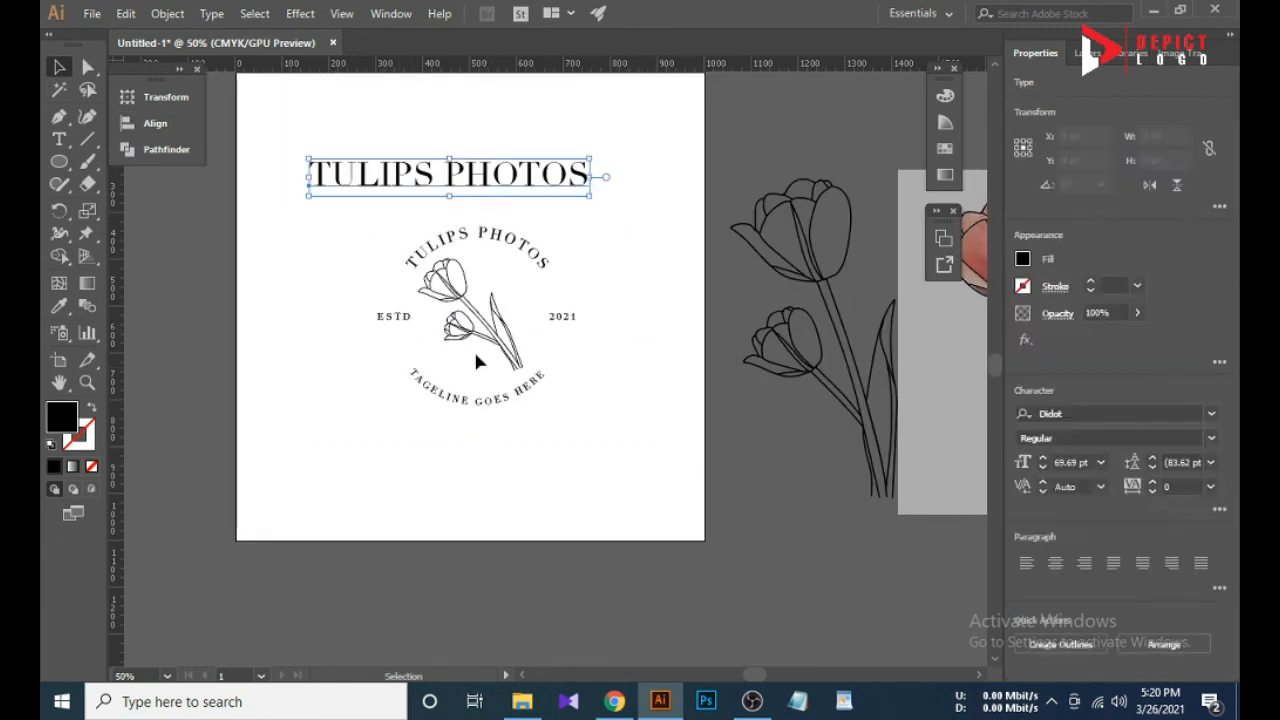
pyautogui.press('Delete')
# Place a copy of the complete logo off the artboard, below the large tulip line art.
pyautogui.moveTo(335, 205); pyautogui.dragTo(625, 400)
pyautogui.scroll(-1, 510, 380)
pyautogui.scroll(-1, 503, 381)
pyautogui.moveTo(514, 337); pyautogui.dragTo(732, 523)
pyautogui.moveTo(404, 222); pyautogui.dragTo(564, 395)
pyautogui.moveTo(497, 306); pyautogui.dragTo(755, 528)
pyautogui.click(568, 375)
# Expand all parts of the logo on the artboard into outlined shapes.
pyautogui.scroll(1, 466, 319)
pyautogui.scroll(1, 465, 325)
pyautogui.click(465, 325)
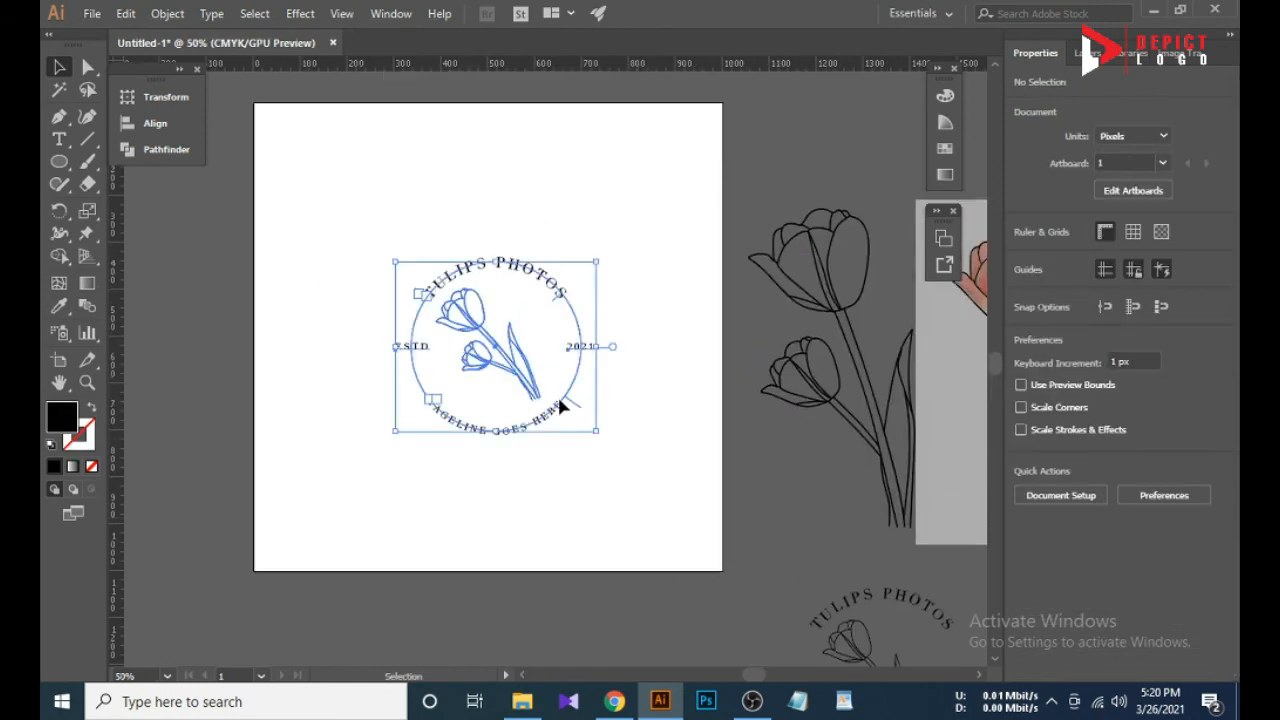
pyautogui.rightClick(530, 348)
pyautogui.click(167, 13)
pyautogui.click(214, 183)
pyautogui.click(560, 454)
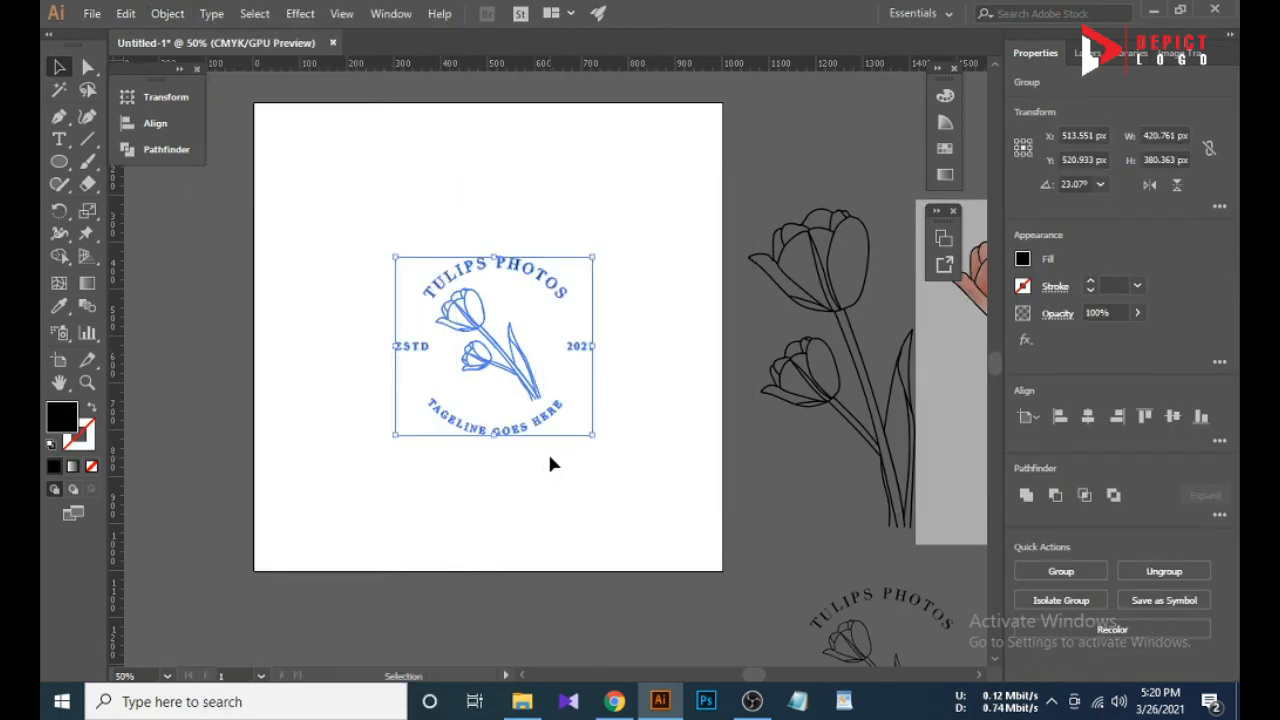
pyautogui.click(547, 450)
pyautogui.scroll(-1, 483, 447)
pyautogui.scroll(1, 483, 447)
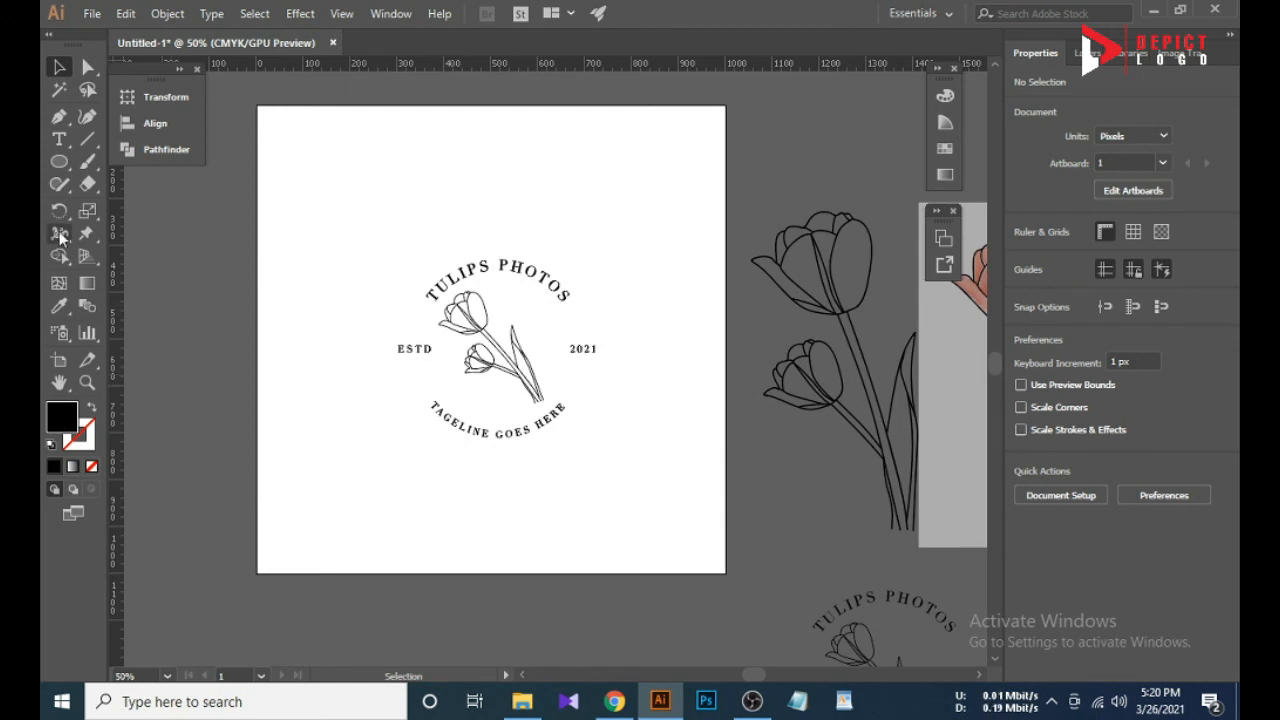
# Draw a 1000 × 1000 px rectangle covering the artboard and send it to the back.
pyautogui.moveTo(59, 161); pyautogui.dragTo(140, 138)
pyautogui.moveTo(256, 104); pyautogui.dragTo(726, 575)
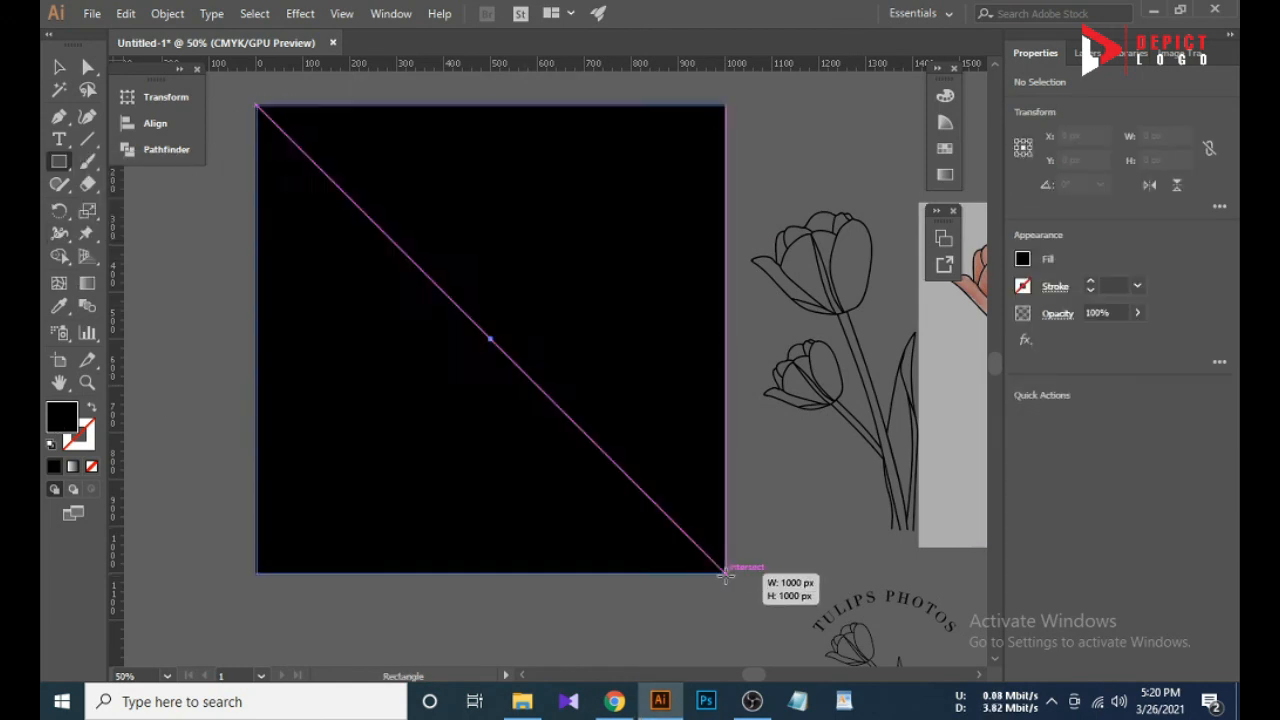
pyautogui.press('v')
pyautogui.rightClick(377, 326)
pyautogui.moveTo(564, 588)
pyautogui.click(610, 649)
# Fill the background rectangle with a very dark teal.
pyautogui.doubleClick(58, 420)
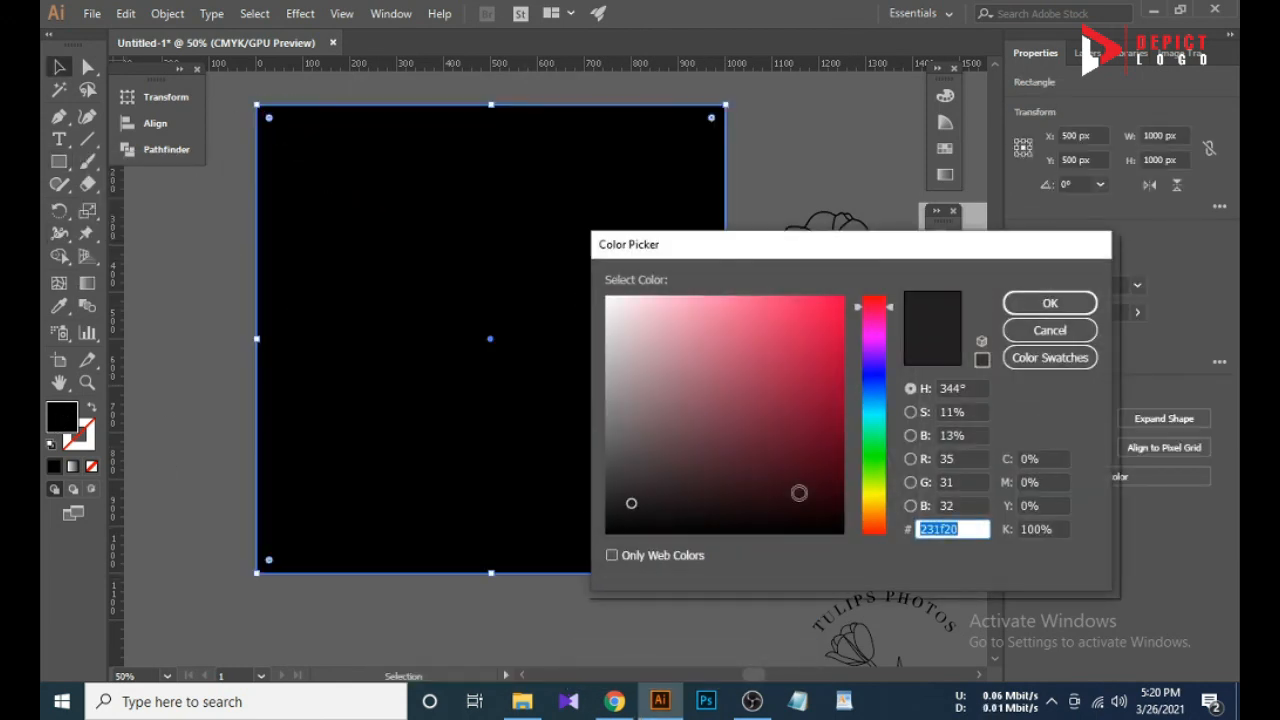
pyautogui.click(875, 405)
pyautogui.click(769, 491)
pyautogui.click(1048, 304)
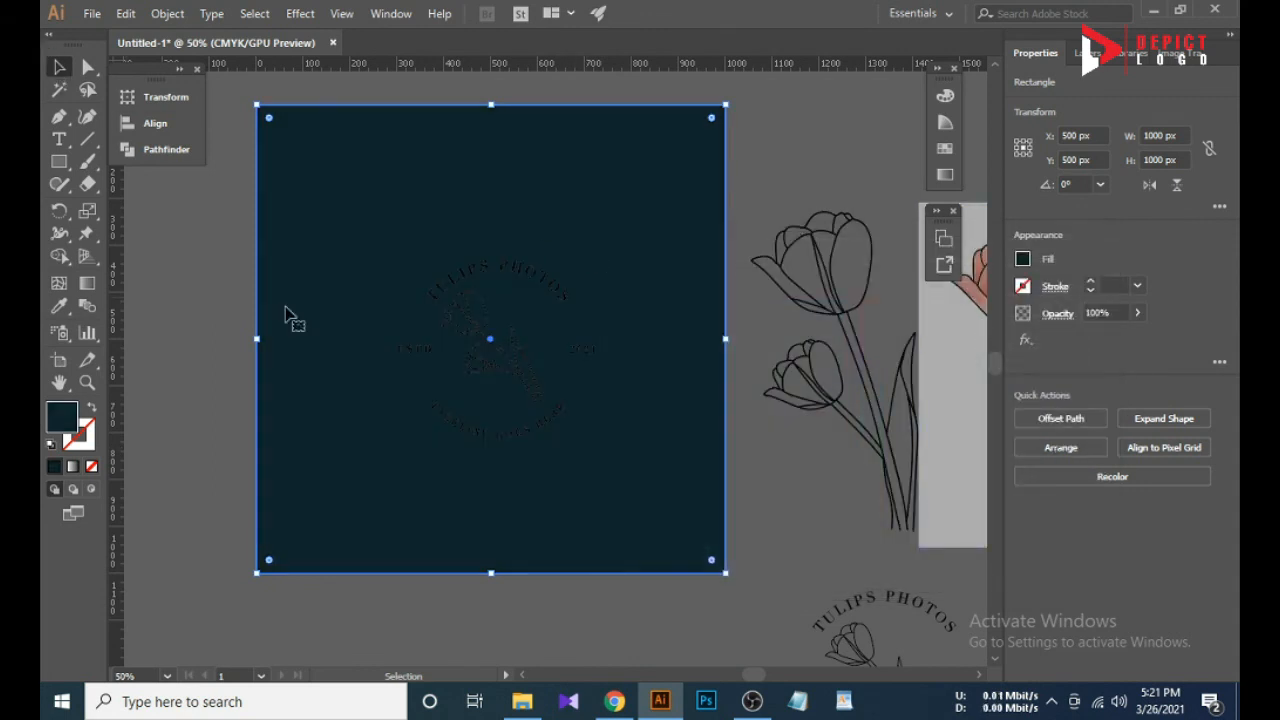
# Group all the logo parts on the artboard, leaving the dark background rectangle out of the group.
pyautogui.click(180, 230)
pyautogui.moveTo(180, 230); pyautogui.dragTo(709, 486)
pyautogui.keyDown('shift'); pyautogui.click(631, 490); pyautogui.keyUp('shift')
pyautogui.rightClick(515, 347)
pyautogui.click(563, 465)
pyautogui.scroll(-1, 486, 326)
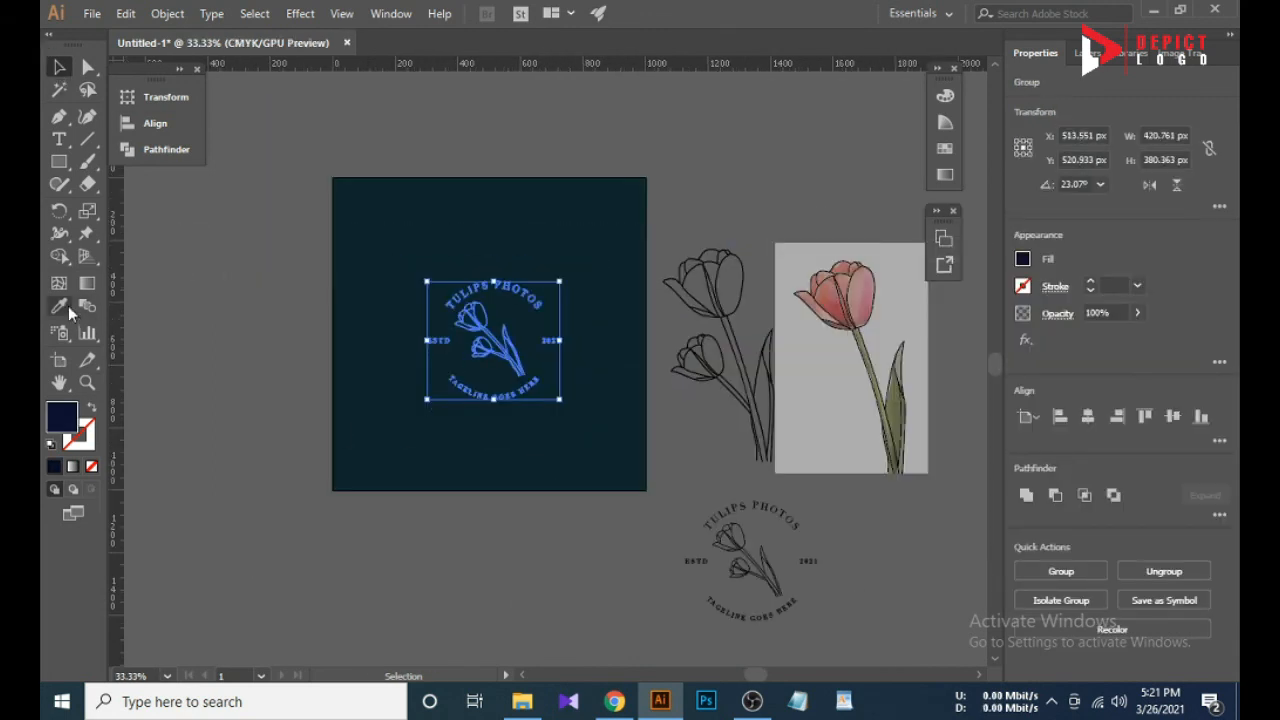
# Recolour the logo group white by sampling the pale backdrop of the tulip reference image with the Eyedropper.
pyautogui.click(68, 308)
pyautogui.click(810, 385)
pyautogui.click(60, 67)
pyautogui.click(151, 262)
pyautogui.scroll(1, 447, 430)
pyautogui.click(543, 376)
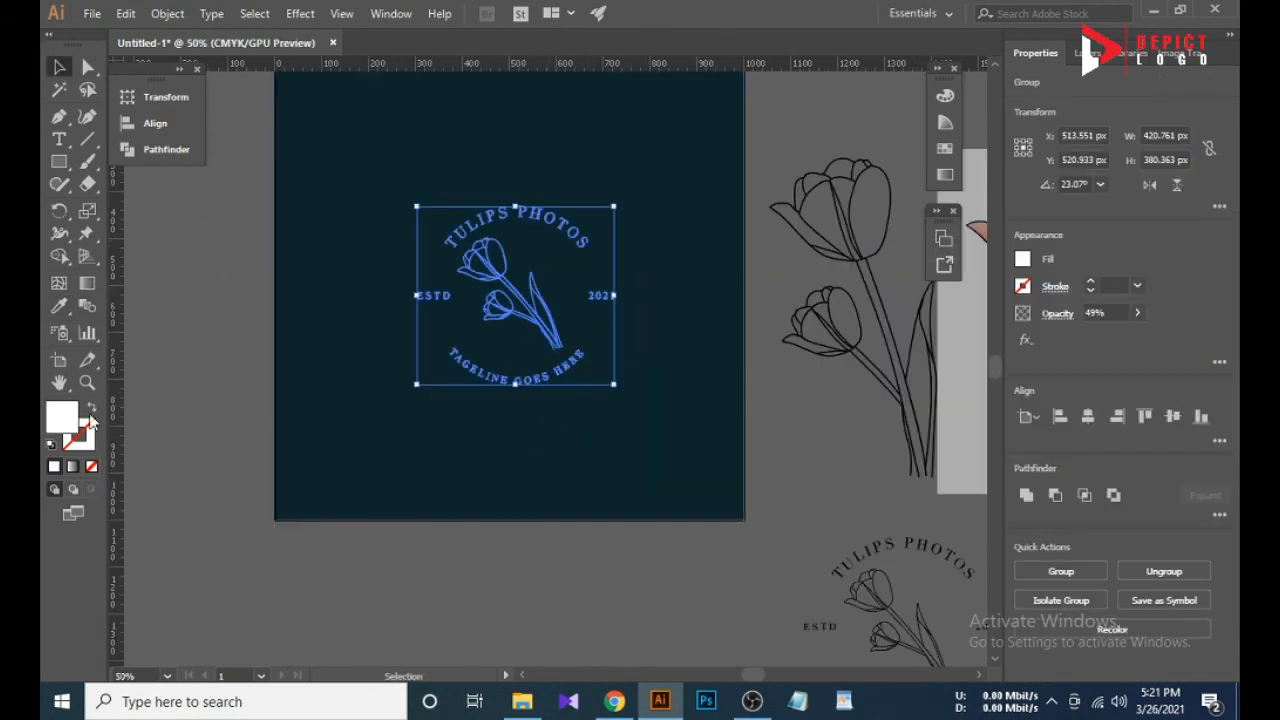
# Raise the white logo group's opacity to full.
pyautogui.doubleClick(62, 417)
pyautogui.click(1050, 303)
pyautogui.click(1138, 313)
pyautogui.moveTo(1101, 336); pyautogui.dragTo(1183, 348)
pyautogui.click(606, 534)
pyautogui.scroll(2, 604, 519)
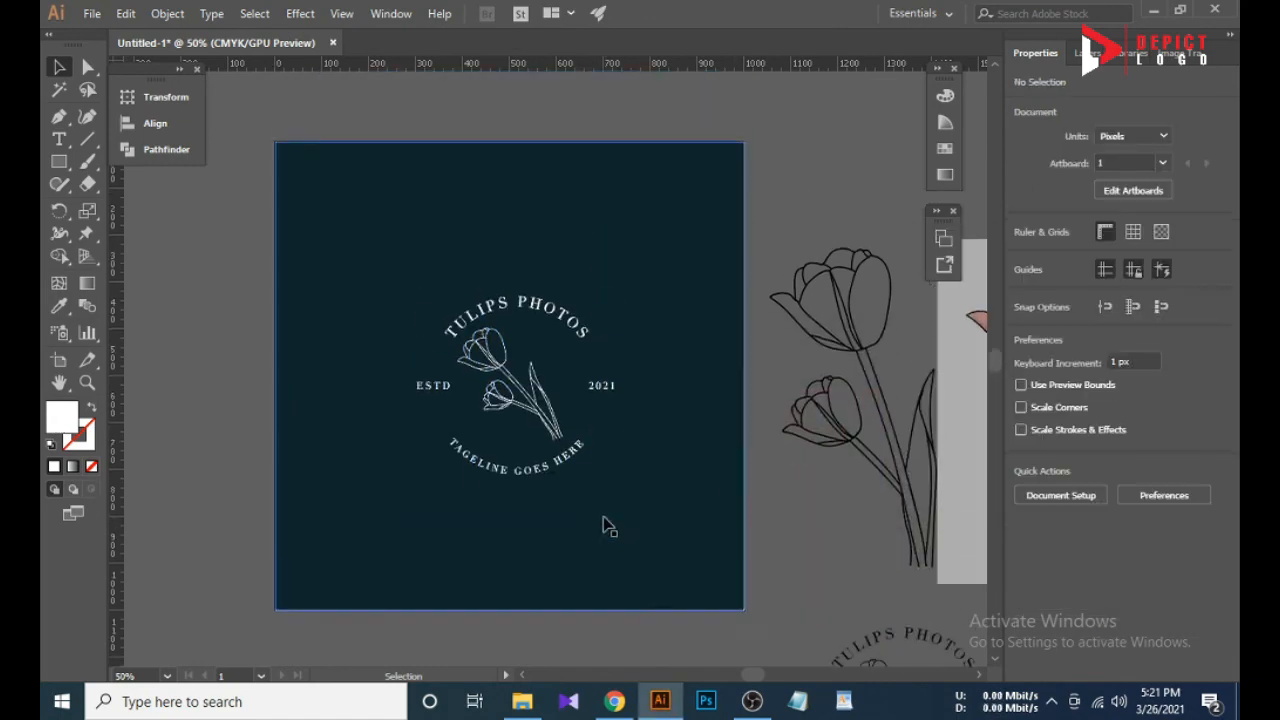
# Enlarge the logo group proportionally from its centre to about three quarters of the dark background's width.
pyautogui.click(571, 456)
pyautogui.moveTo(615, 476); pyautogui.dragTo(690, 540)
pyautogui.click(768, 540)
pyautogui.scroll(-1, 456, 442)
pyautogui.scroll(1, 560, 495)
pyautogui.scroll(-1, 755, 515)
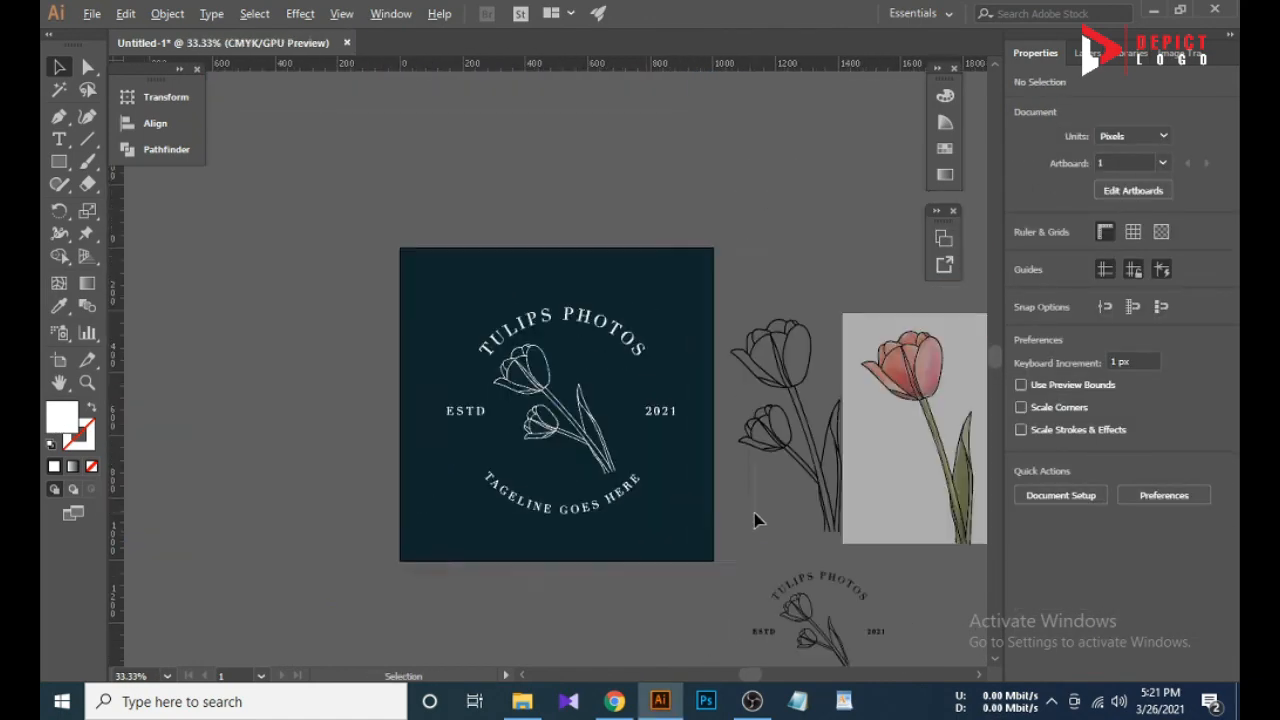
pyautogui.scroll(1, 640, 534)
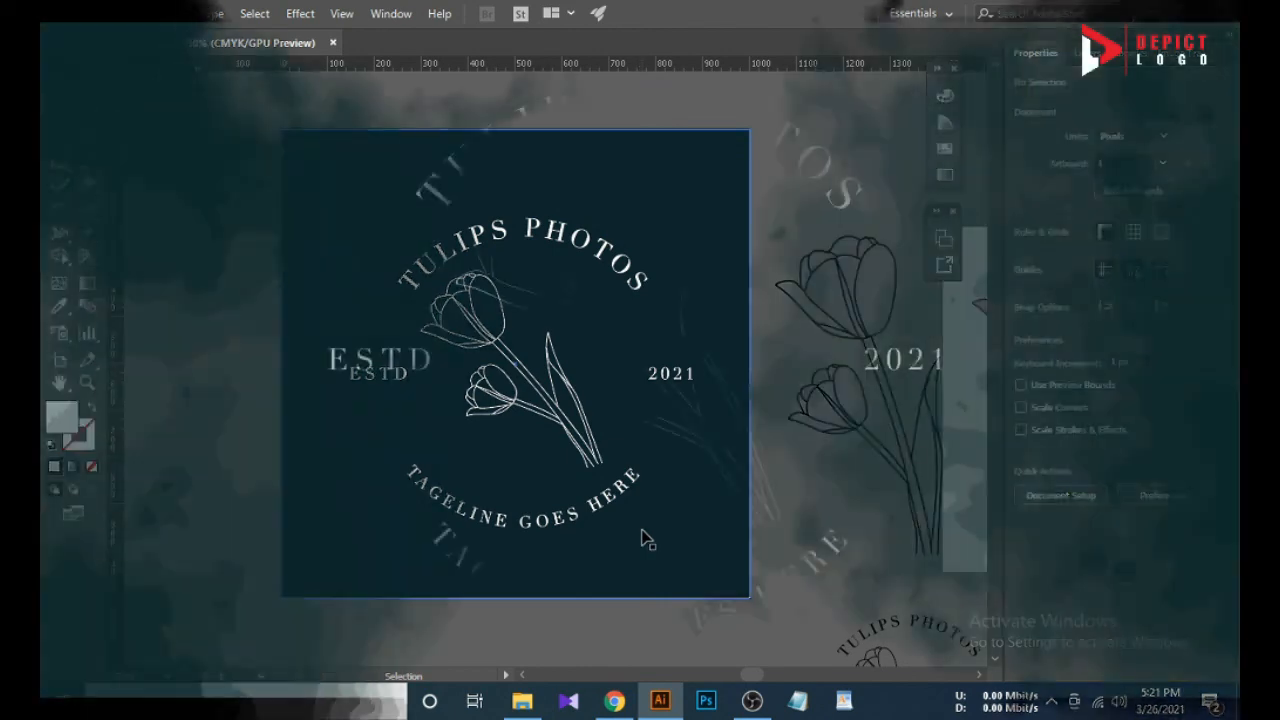